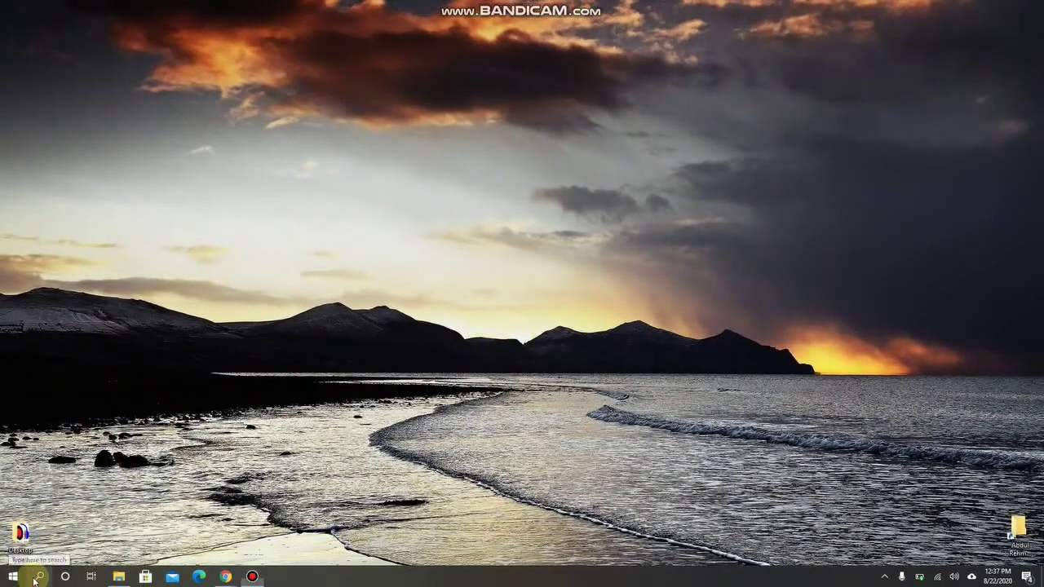
Step: Find Wampserver64 among the installed apps and launch it
left_click(38, 578)
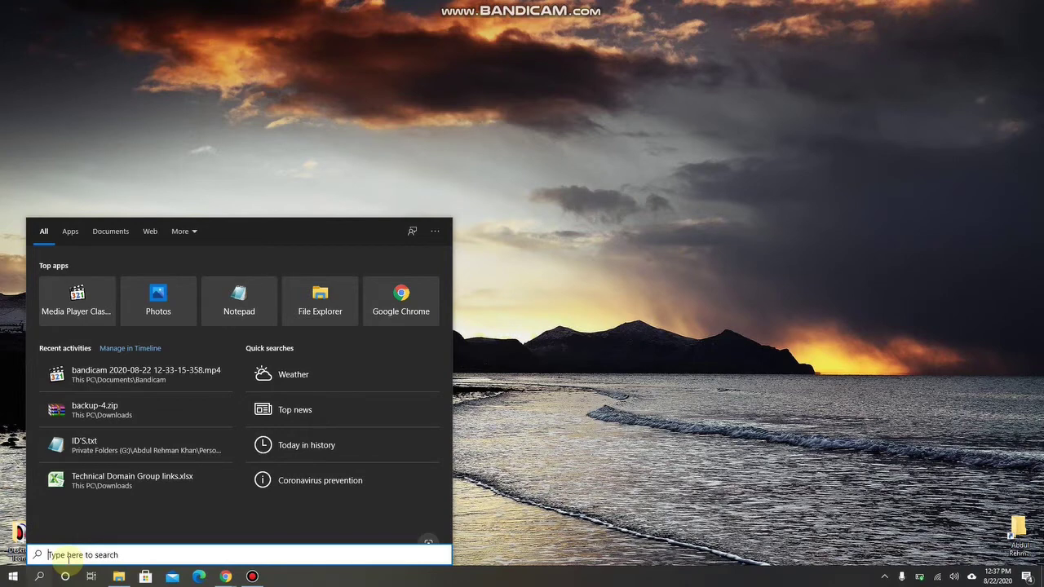
type("wa")
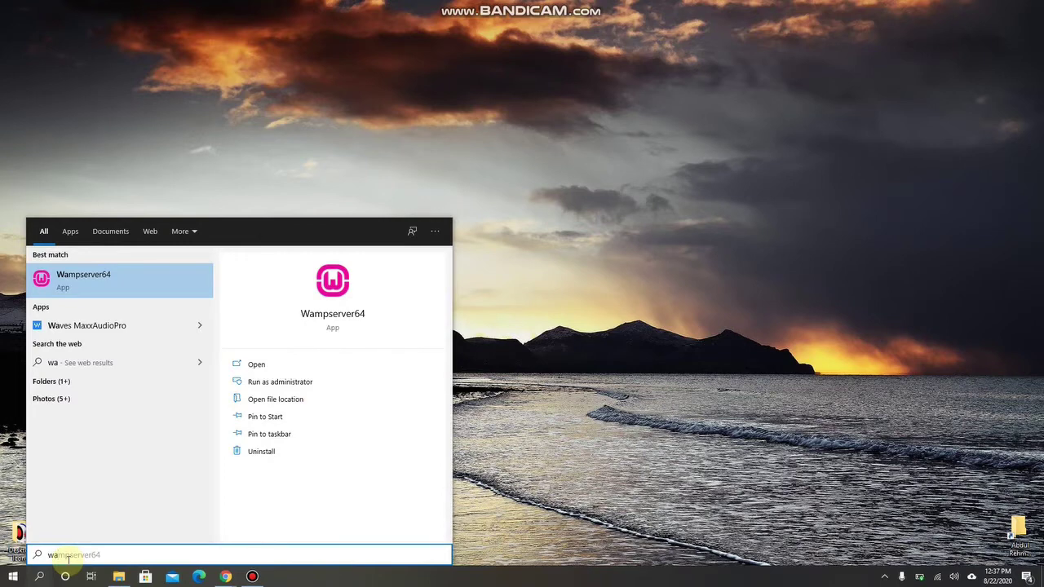
key("Return")
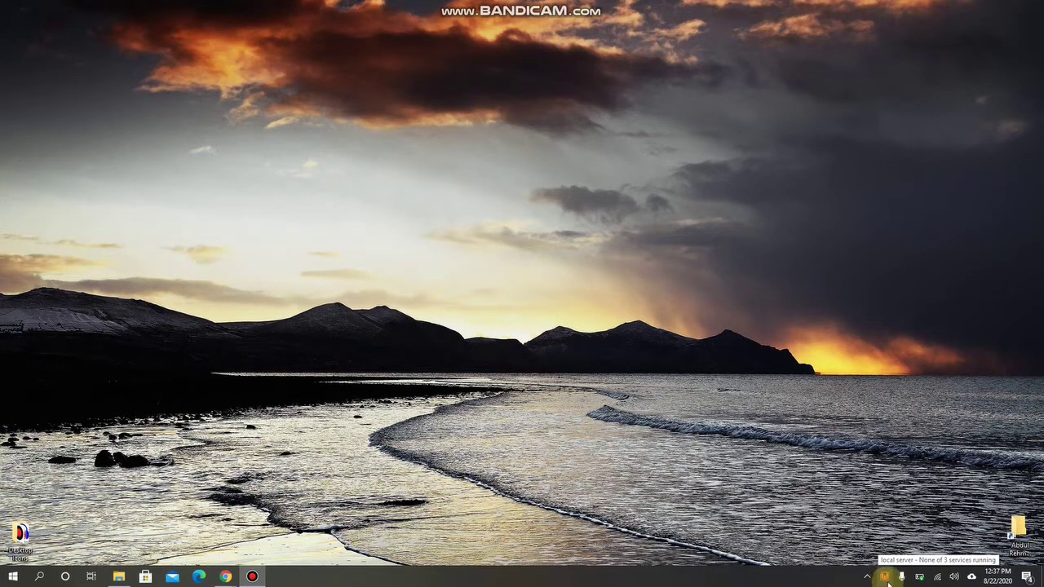
Step: Open the localhost virtual host from the running WampServer and maximize its browser window
left_click(886, 581)
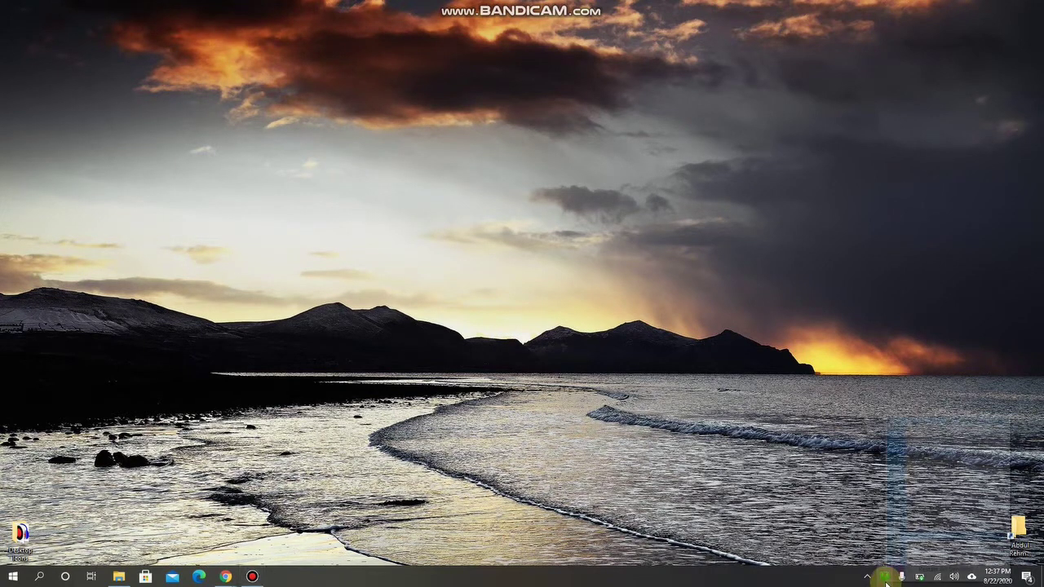
left_click(886, 580)
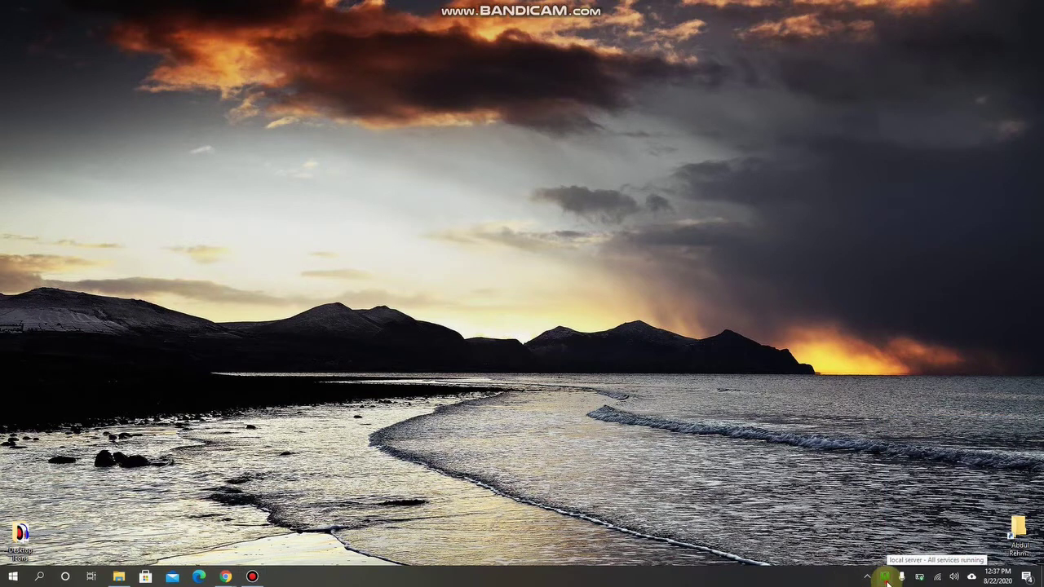
left_click(886, 579)
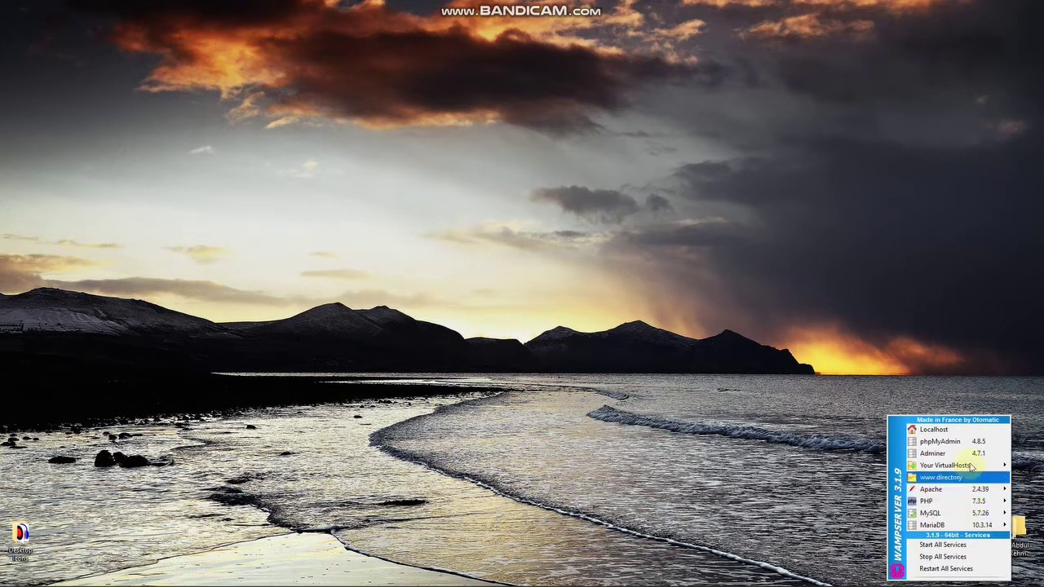
mouse_move(976, 471)
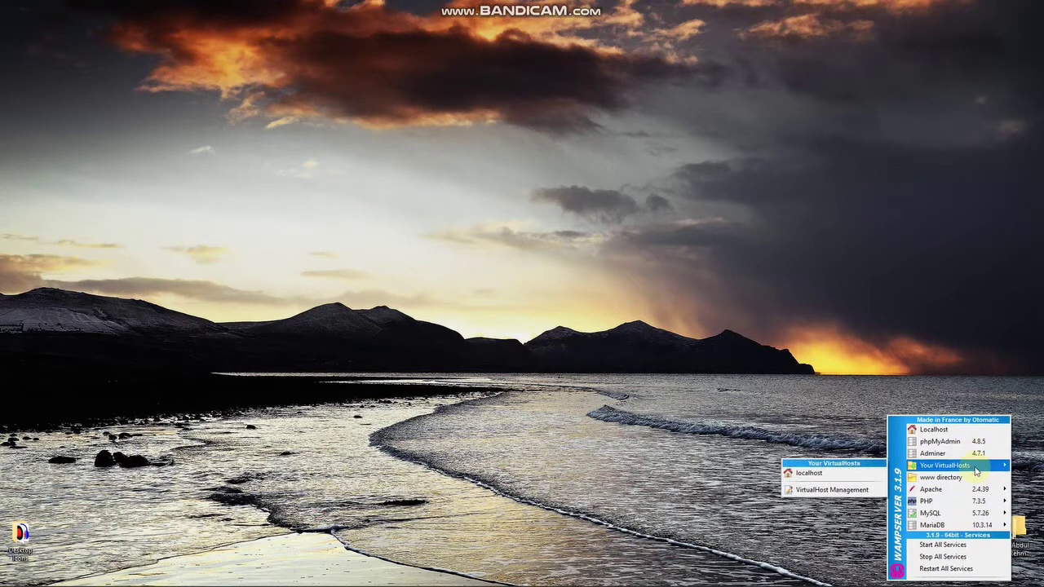
left_click(841, 474)
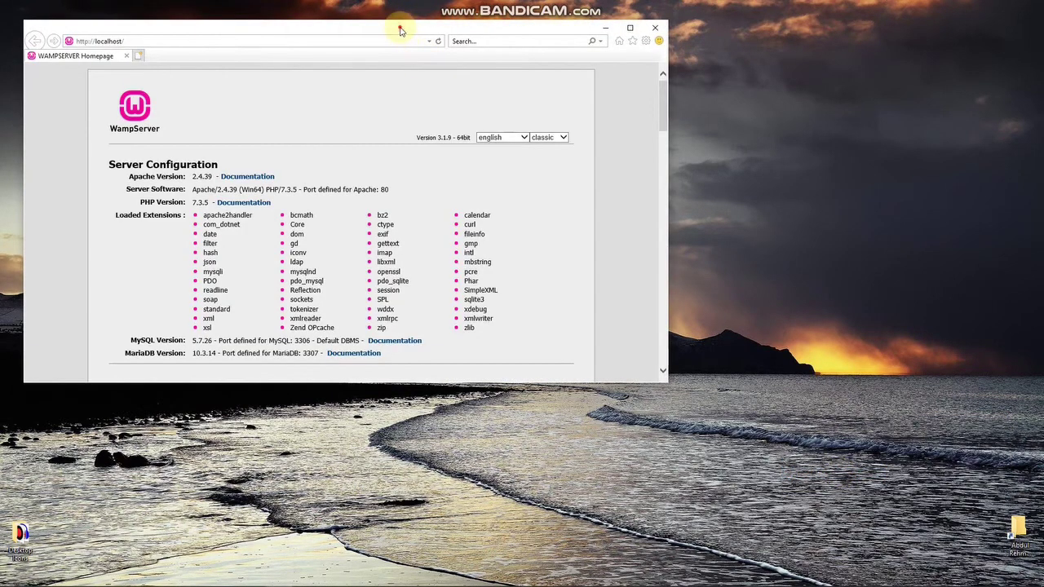
double_click(400, 27)
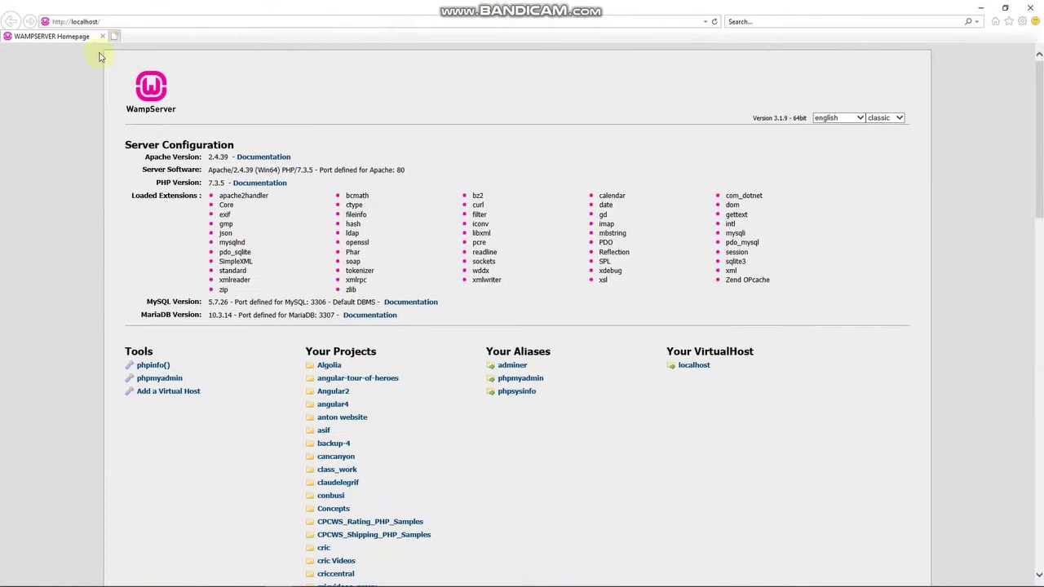
Step: Switch to Chrome and load the local WordPress site at localhost/wordpress
left_click(140, 19)
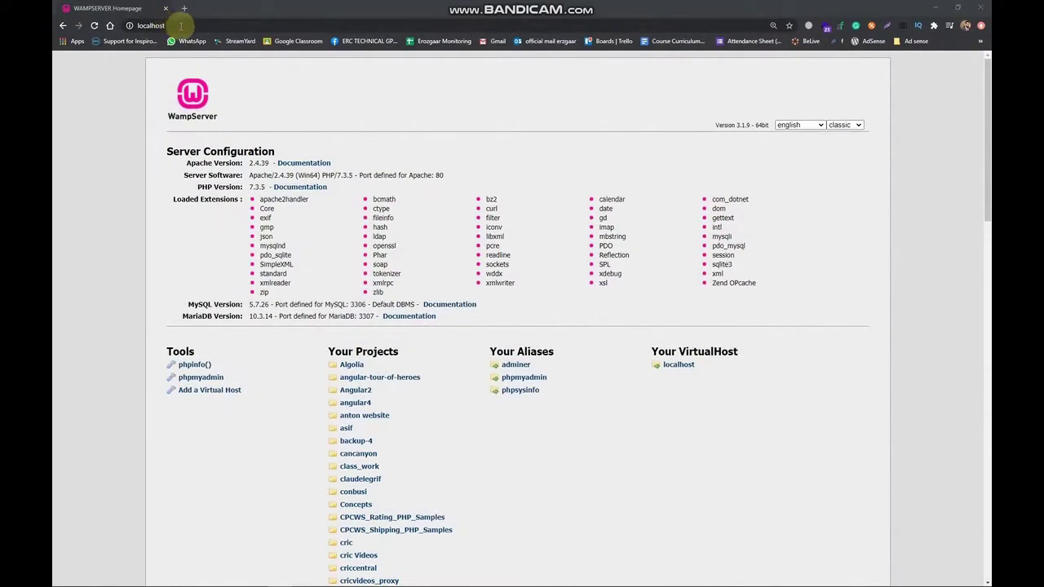
left_click(180, 25)
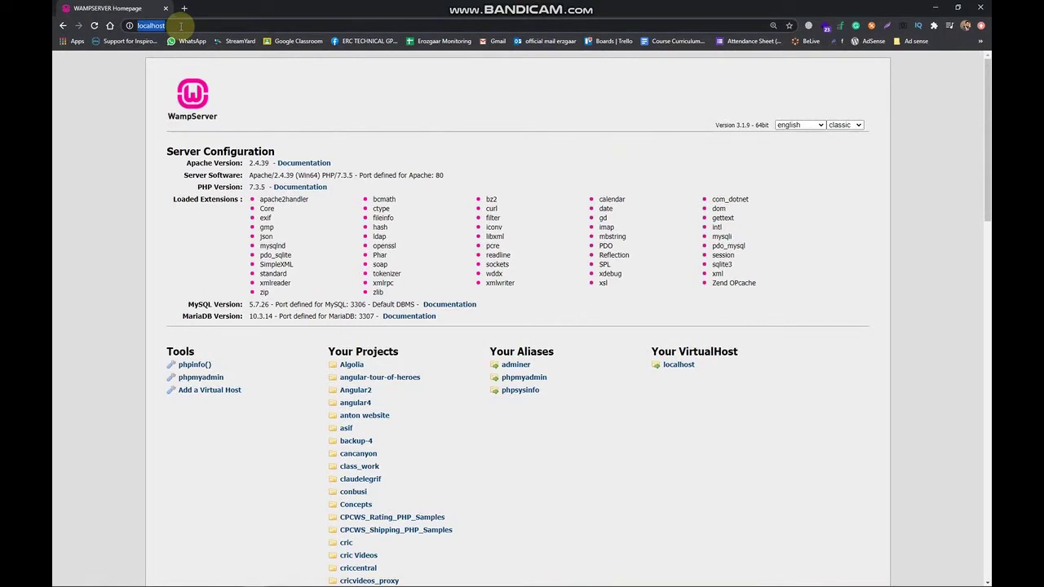
left_click(180, 25)
type("/")
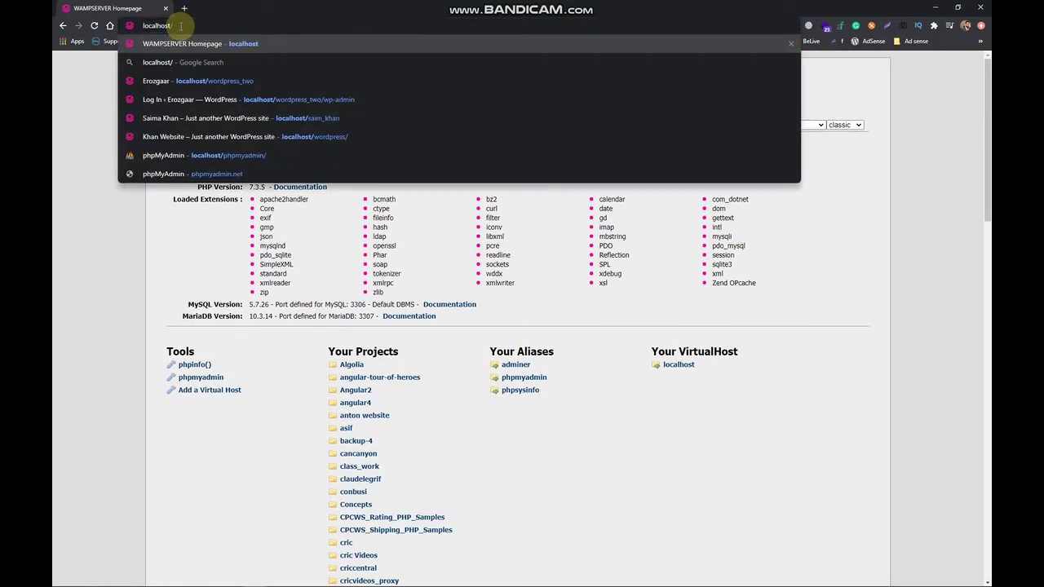
type("wor")
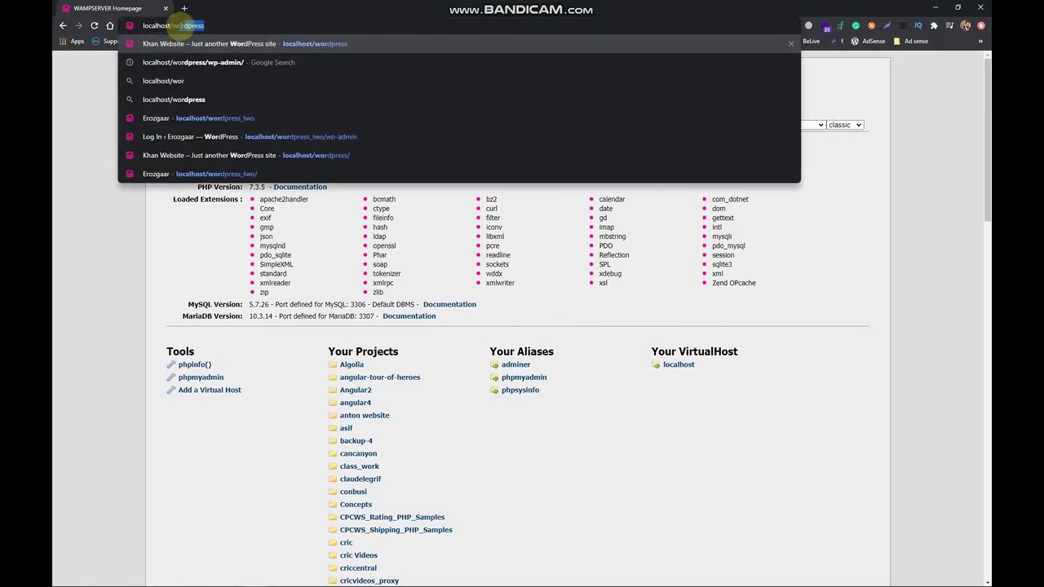
type("dpress")
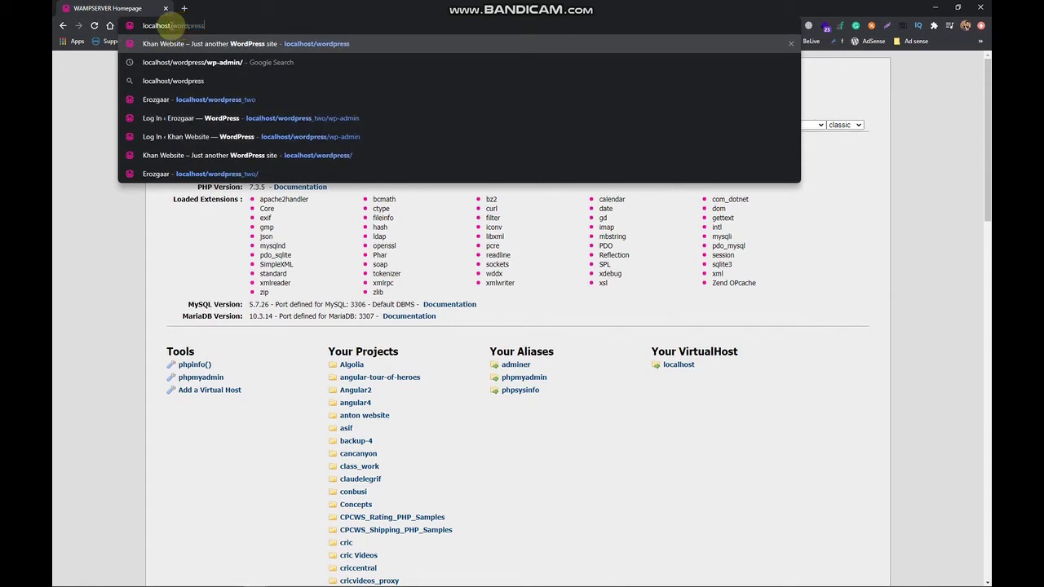
left_click_drag(172, 25, 211, 25)
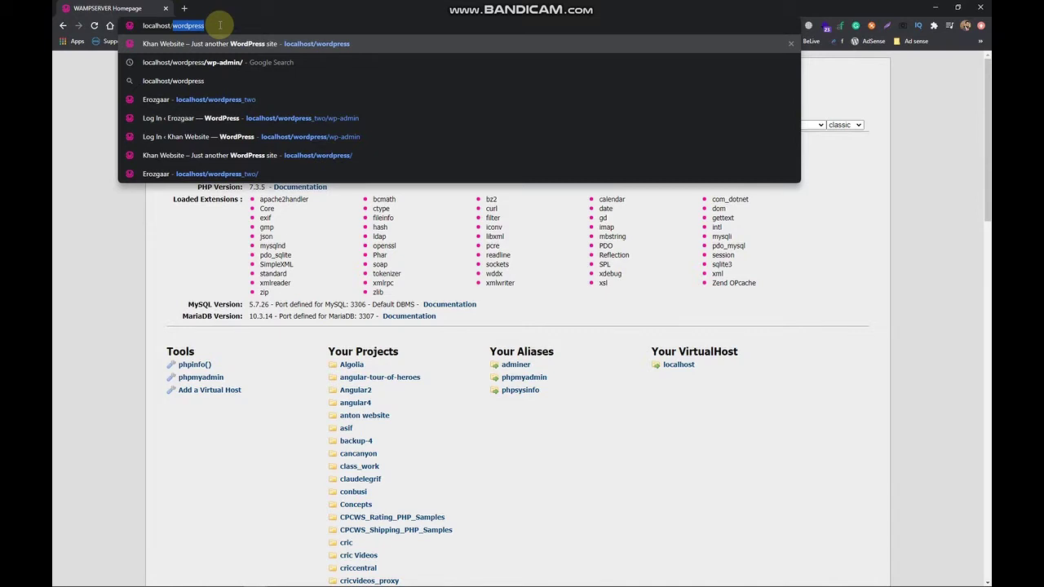
key("Return")
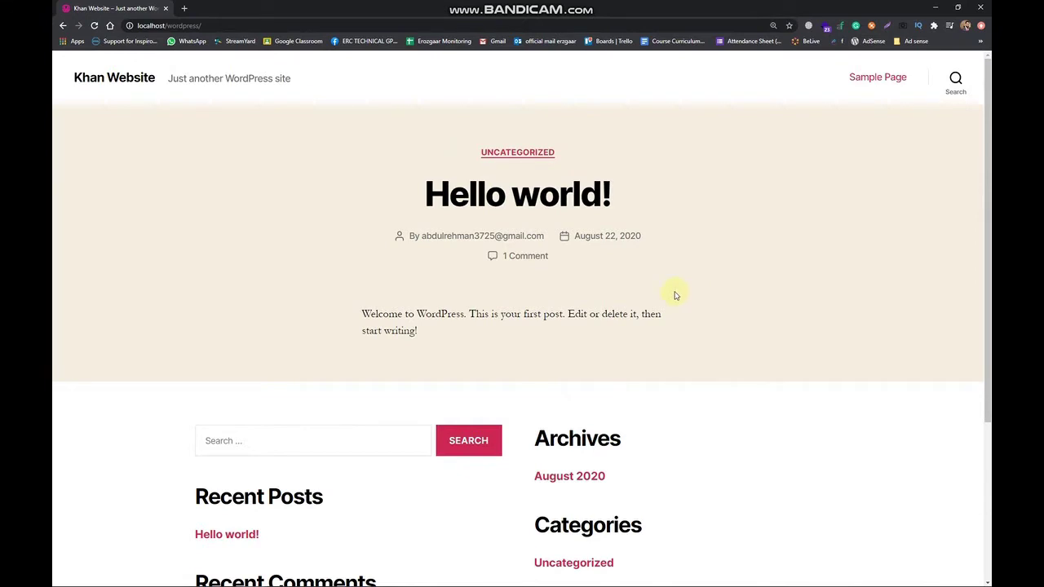
Step: Look over the site's home page down to the footer widgets
scroll(429, 298, "down", 3)
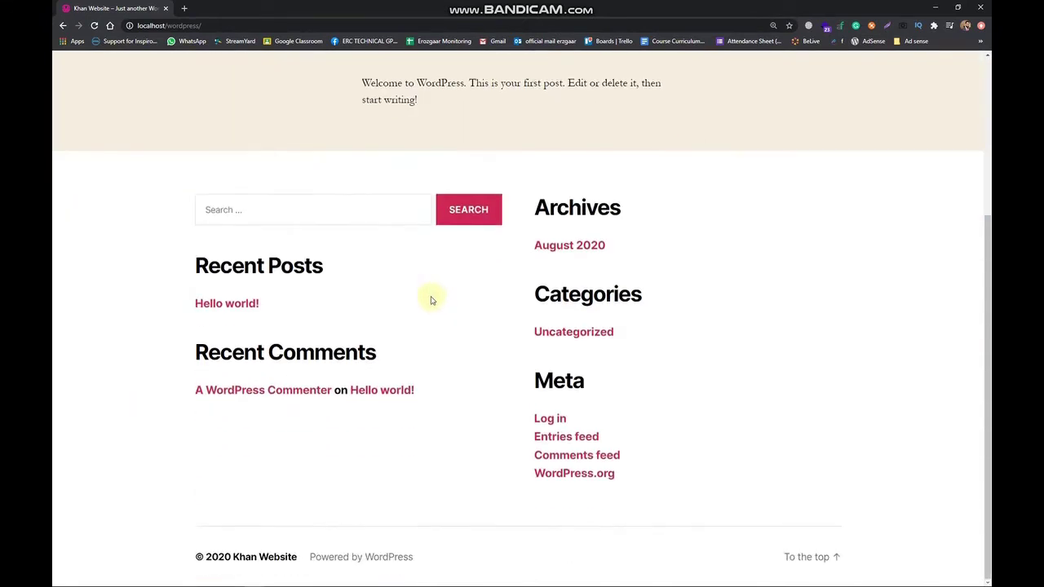
scroll(397, 328, "up", 1)
scroll(397, 328, "up", 3)
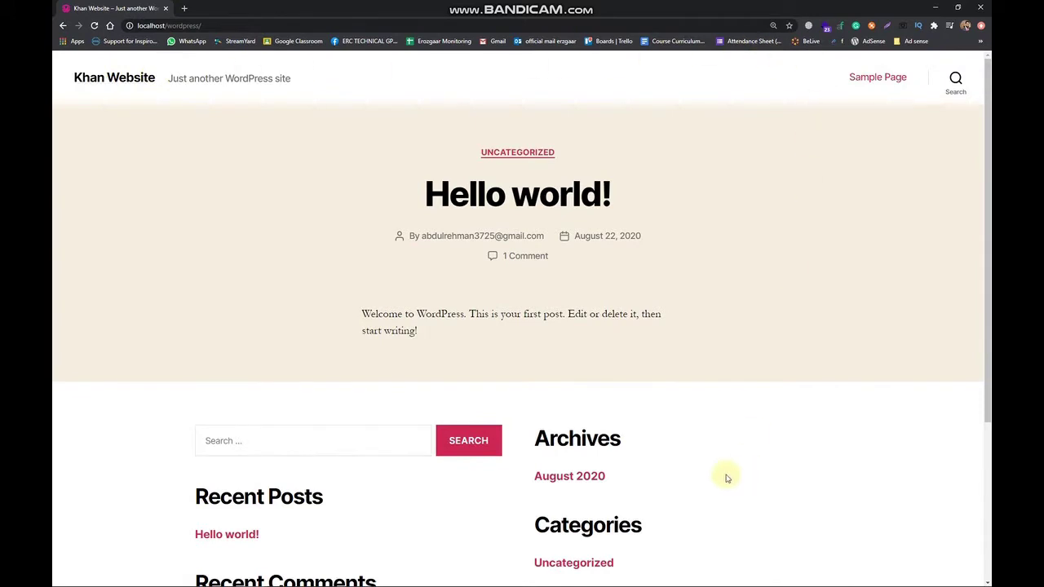
Step: Open the "Hello world!" post, review its comment and reply form, and return to the home page
left_click(510, 203)
scroll(487, 356, "down", 7)
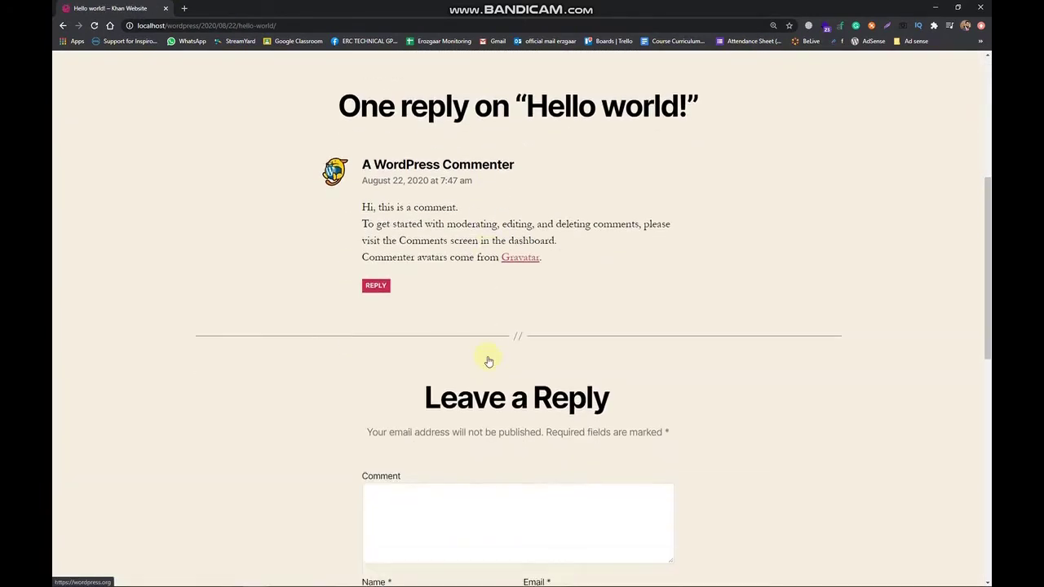
scroll(493, 392, "down", 1)
scroll(497, 305, "up", 9)
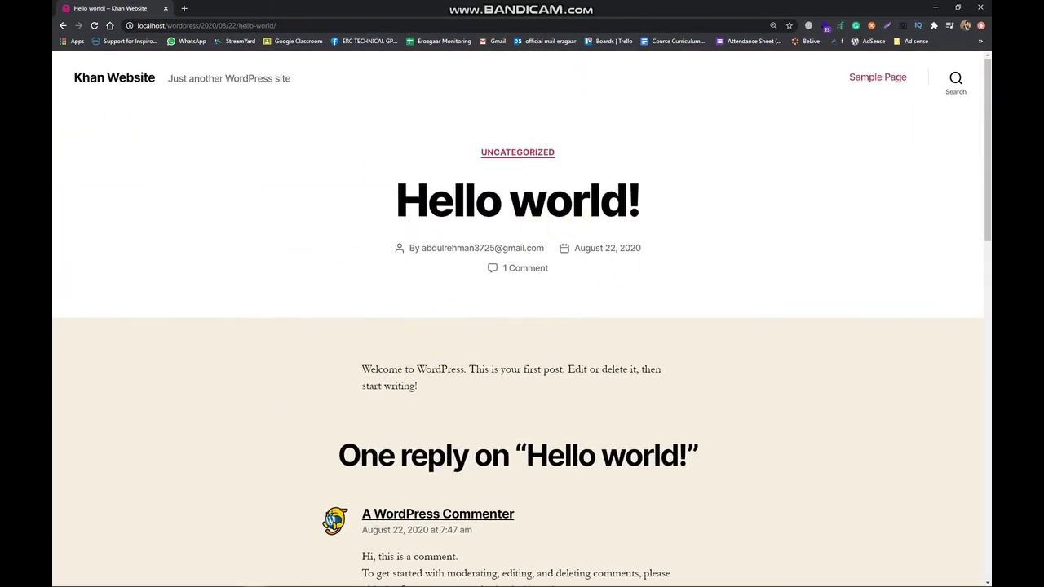
left_click(61, 26)
scroll(531, 275, "down", 3)
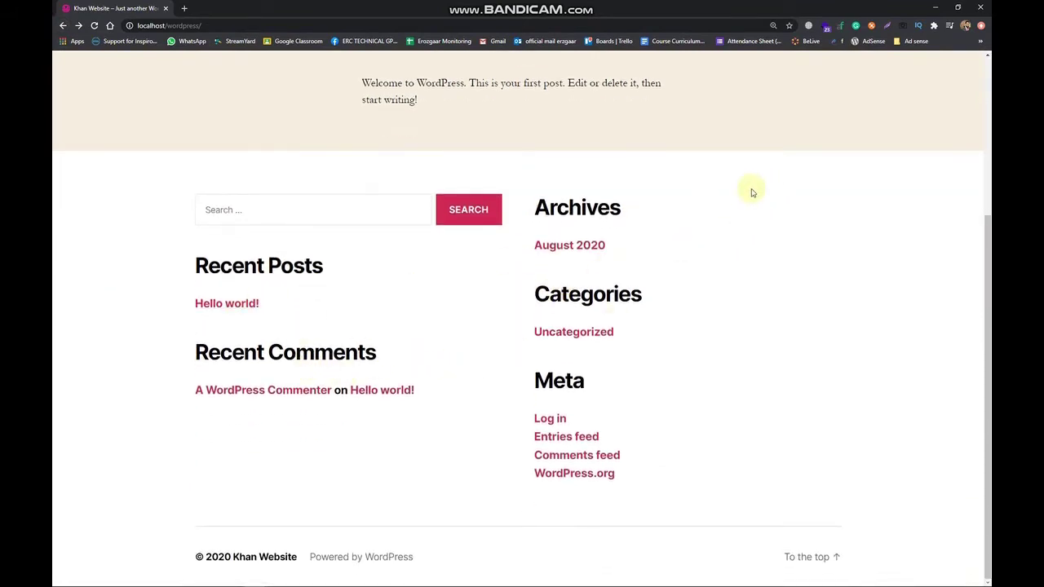
scroll(596, 261, "up", 3)
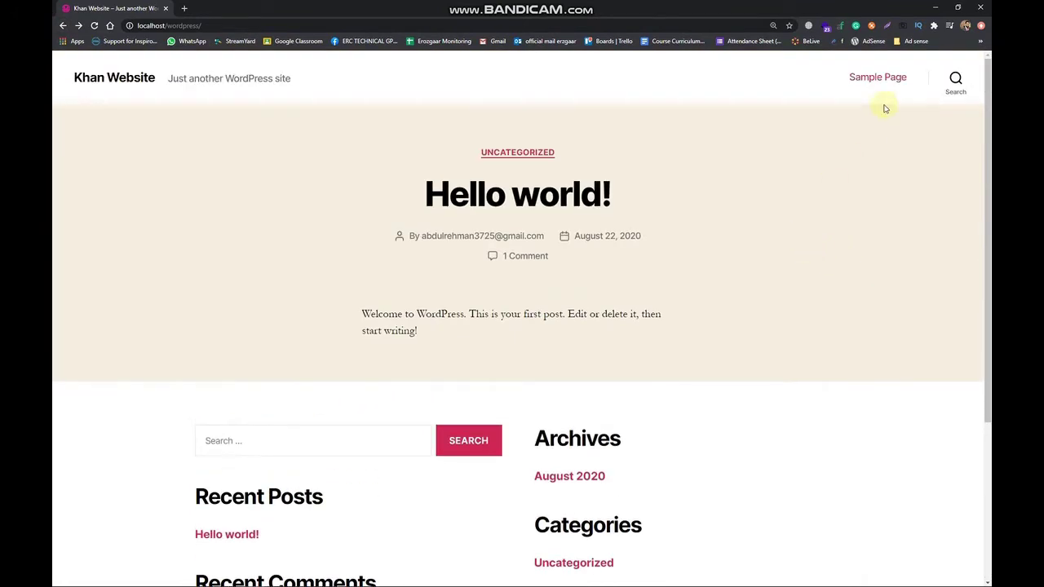
Step: Open the Sample Page and look through its content
left_click(884, 77)
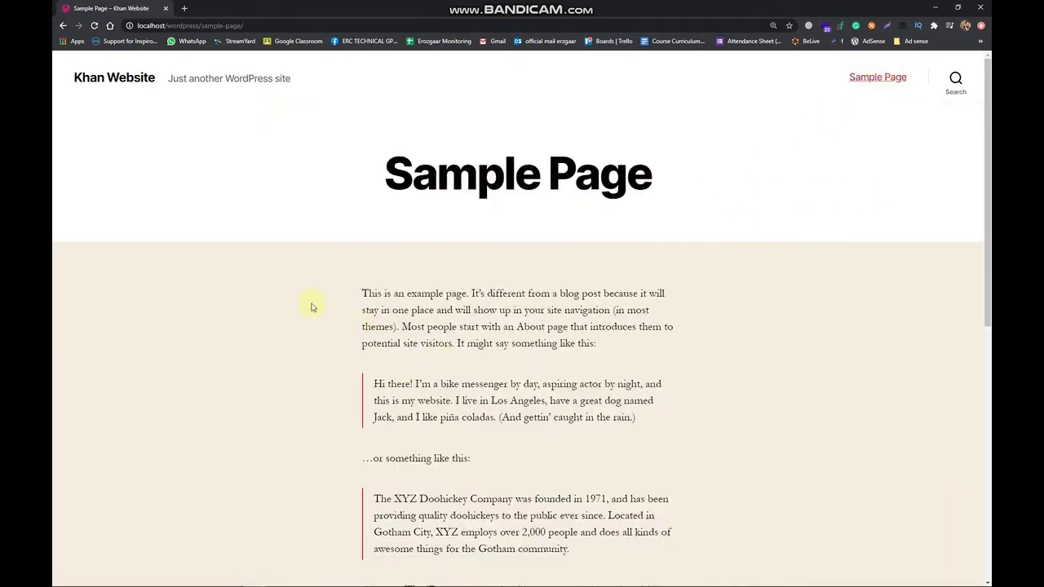
scroll(419, 280, "down", 6)
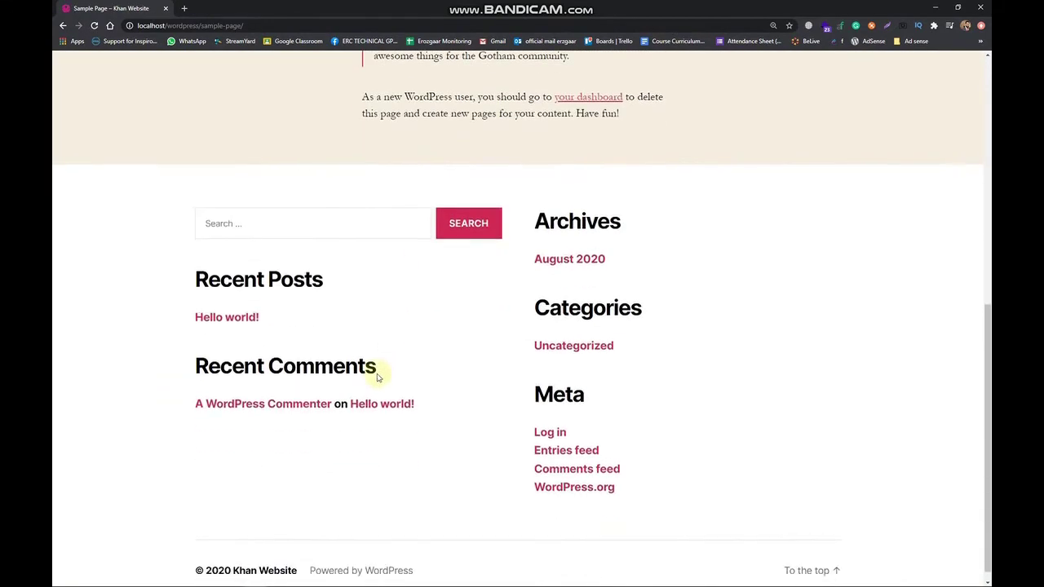
scroll(377, 373, "up", 3)
scroll(352, 396, "up", 5)
Step: Search the site for "he" and look through the results page
left_click(955, 78)
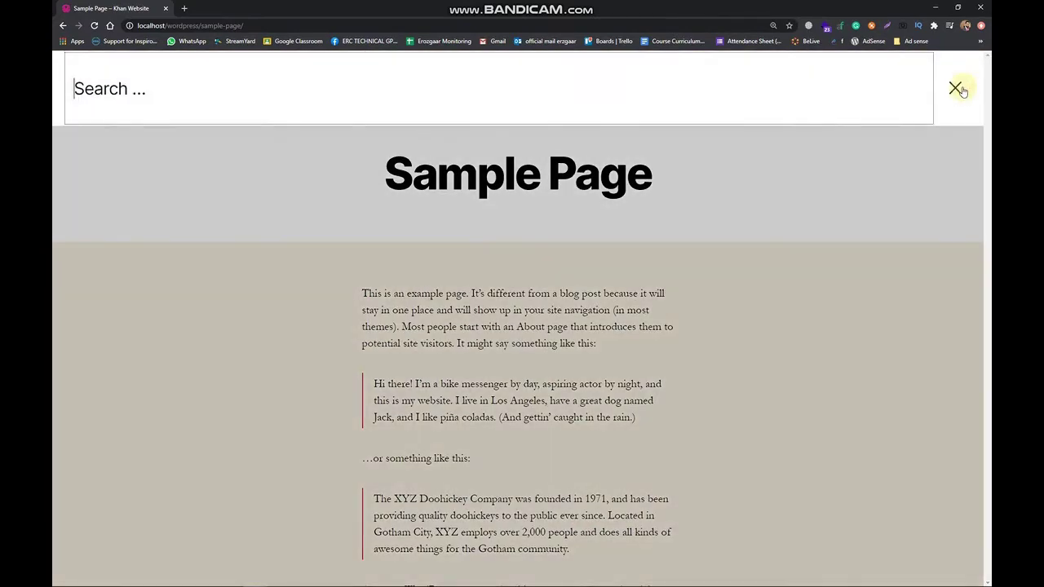
type("he")
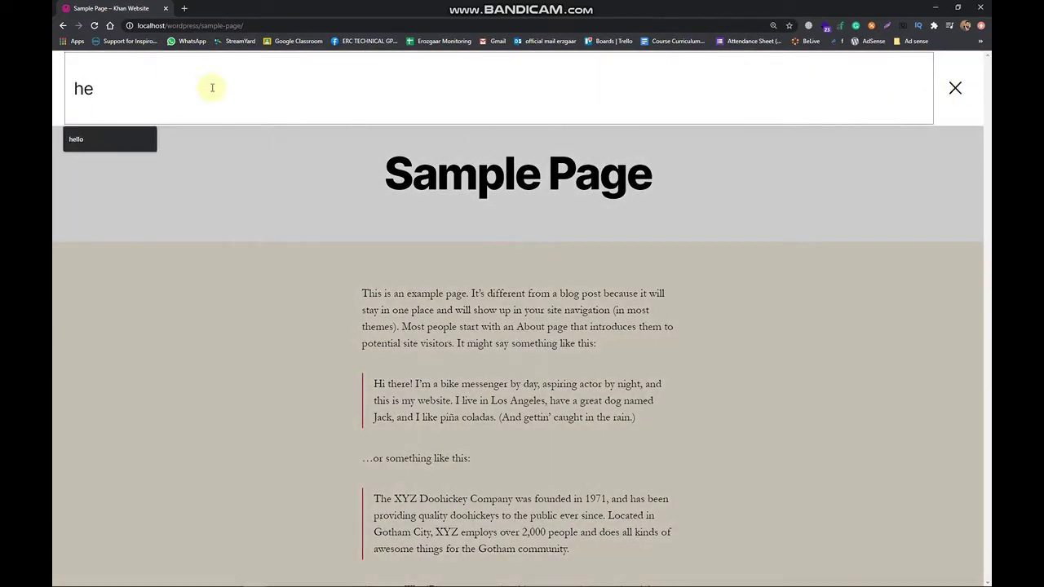
key("Return")
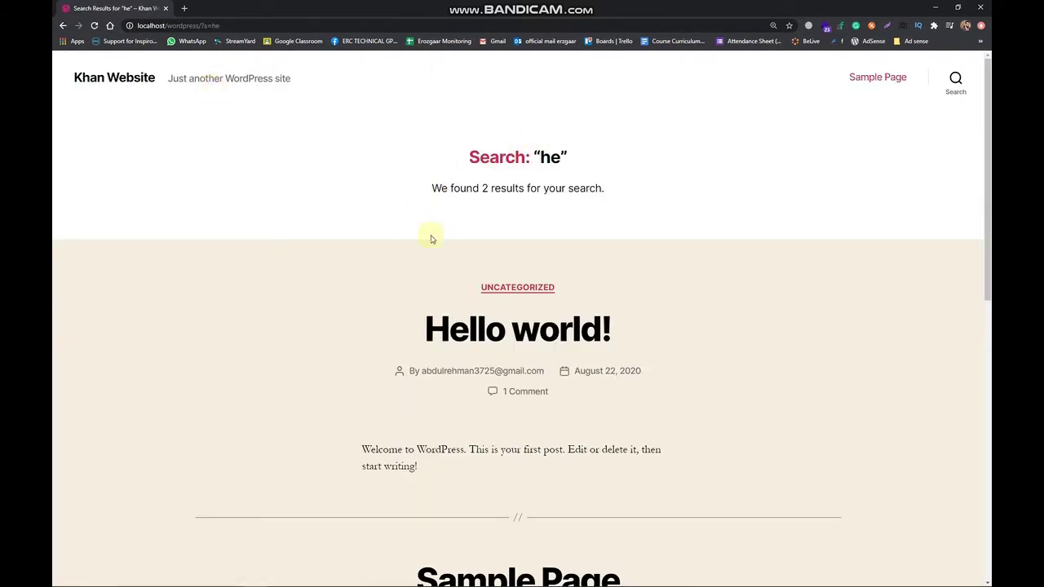
left_click_drag(389, 329, 664, 341)
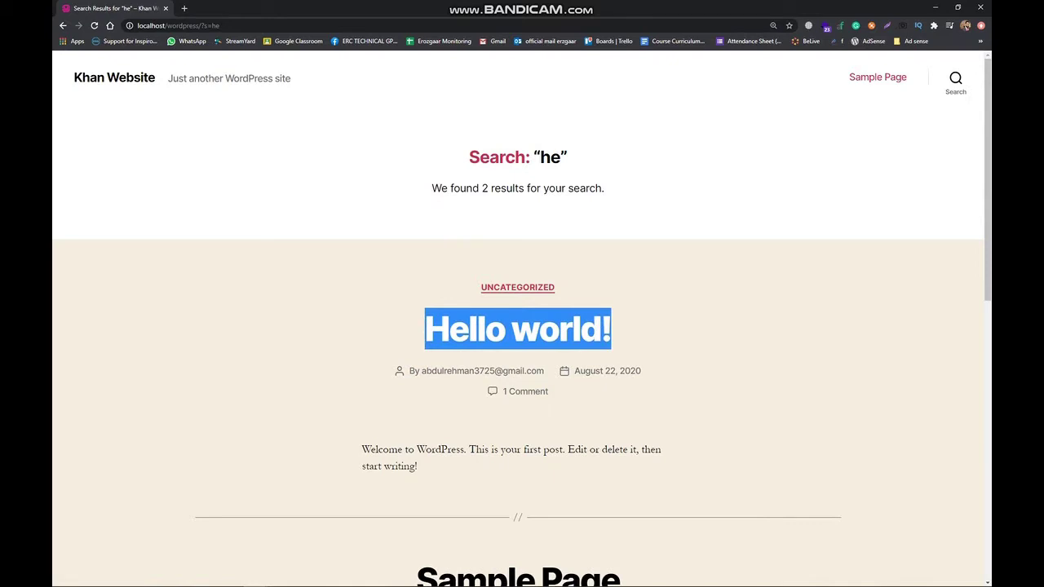
scroll(683, 275, "down", 8)
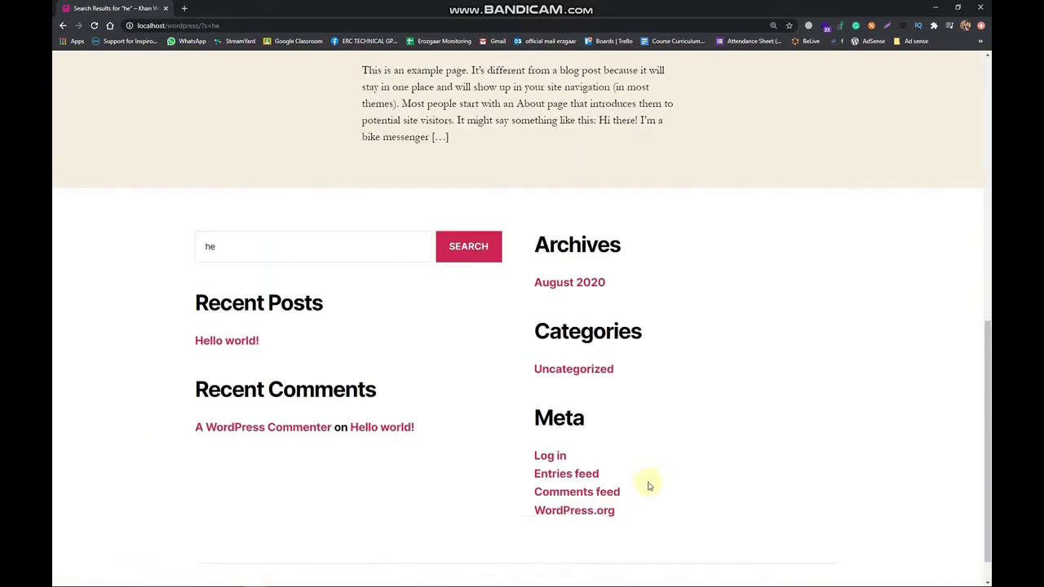
scroll(649, 486, "up", 10)
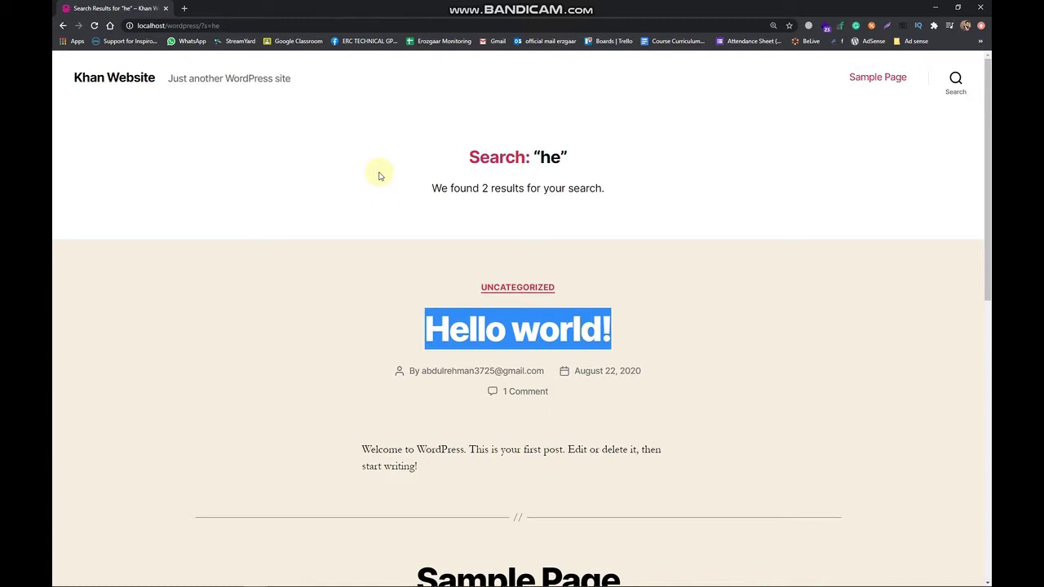
Step: Replace the search query in the address with wp-admin and load localhost/wordpress/wp-admin
left_click(204, 26)
left_click(204, 26)
left_click_drag(201, 26, 249, 26)
key("BackSpace")
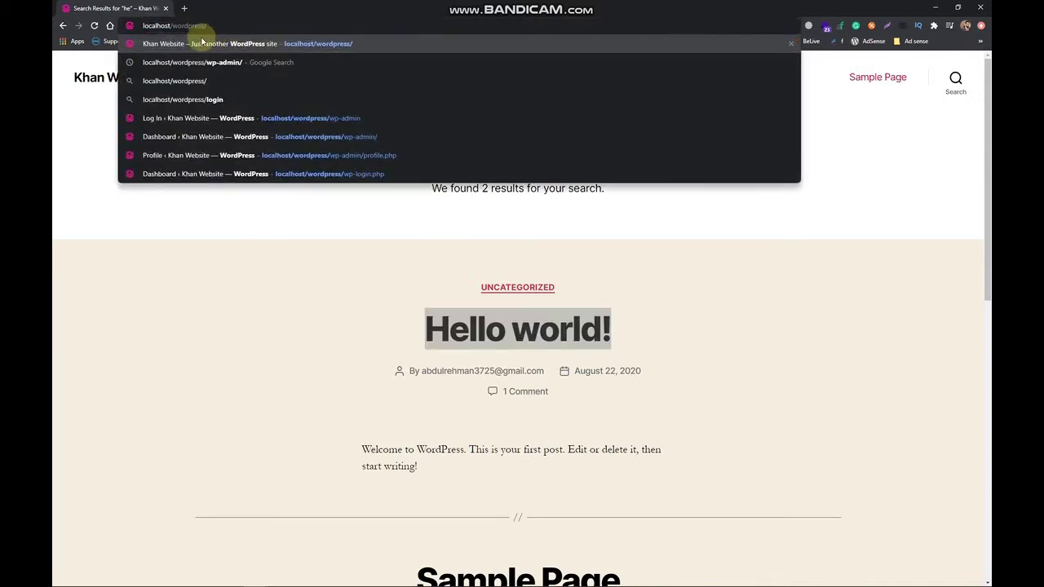
left_click_drag(172, 26, 210, 26)
left_click(211, 26)
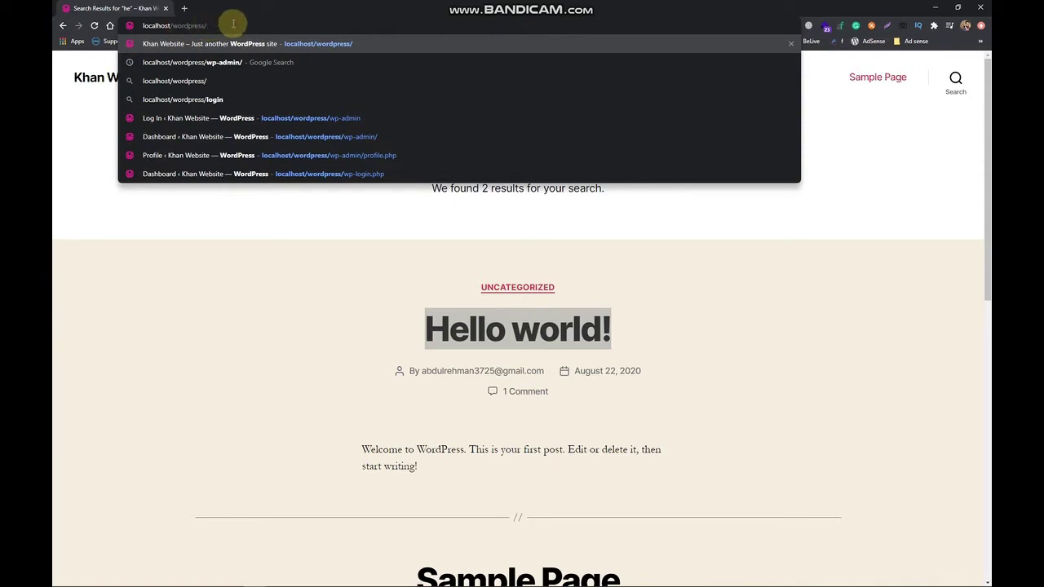
type("wp-a")
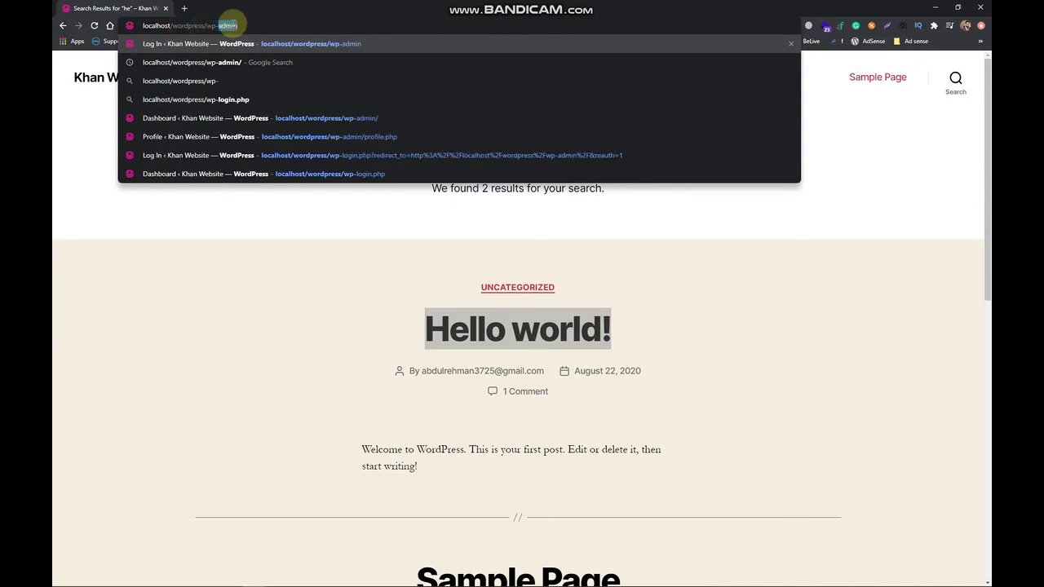
type("dmin")
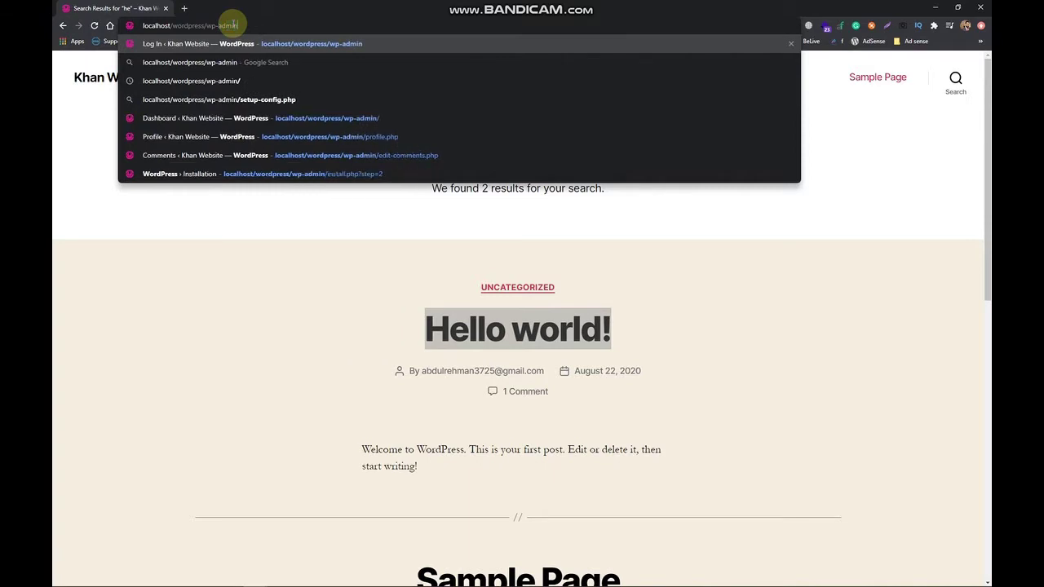
key("Return")
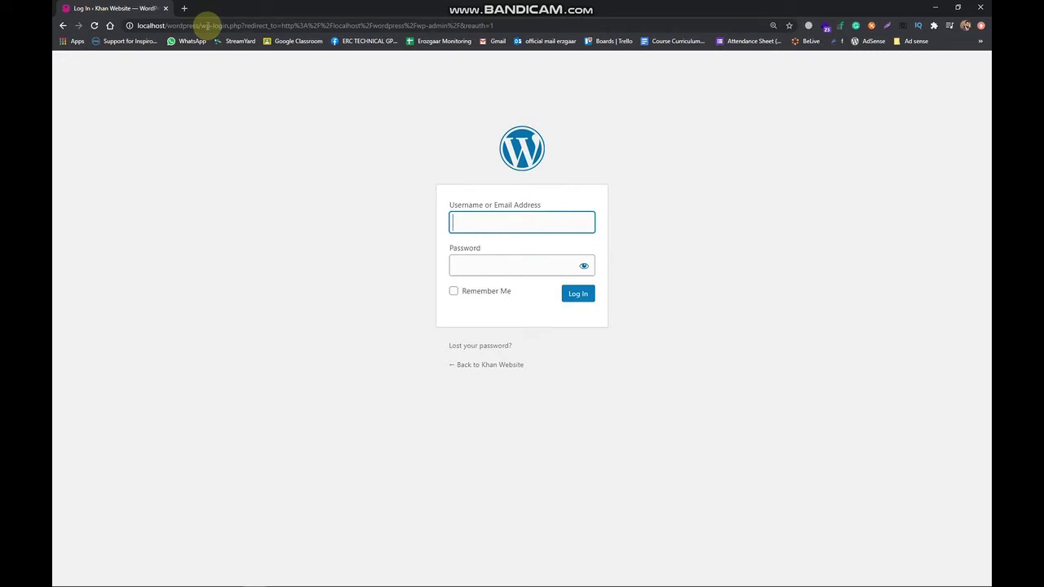
Step: Log in to the WordPress admin with the account's e-mail and password, with Remember Me enabled
left_click(459, 221)
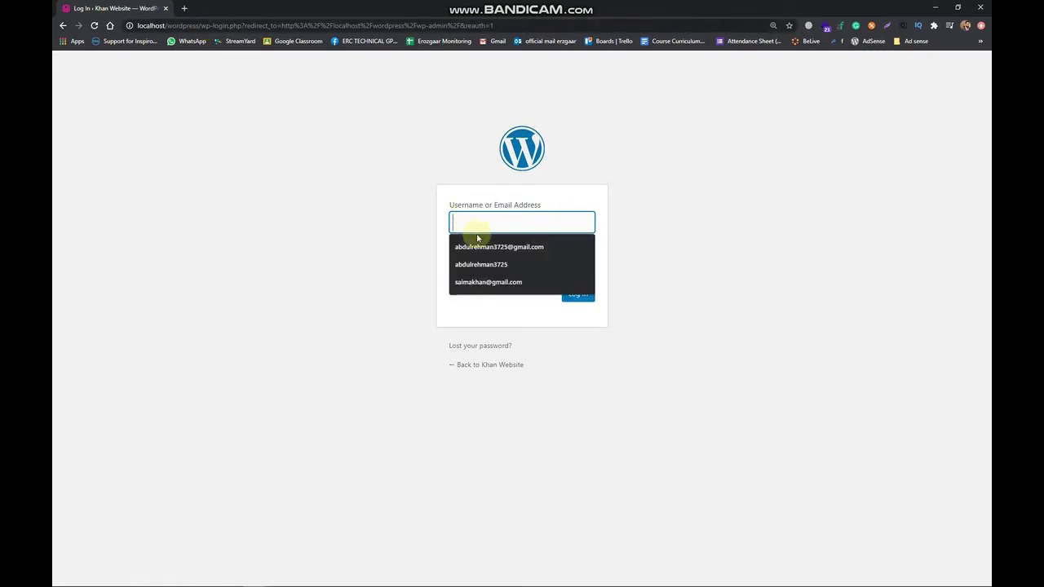
left_click(464, 248)
left_click(489, 269)
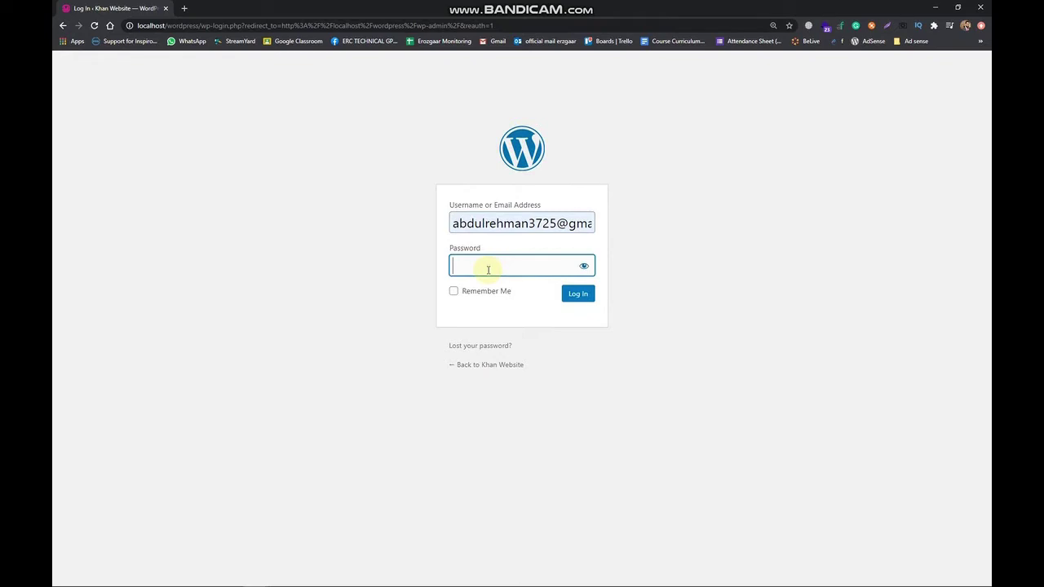
type("••••••")
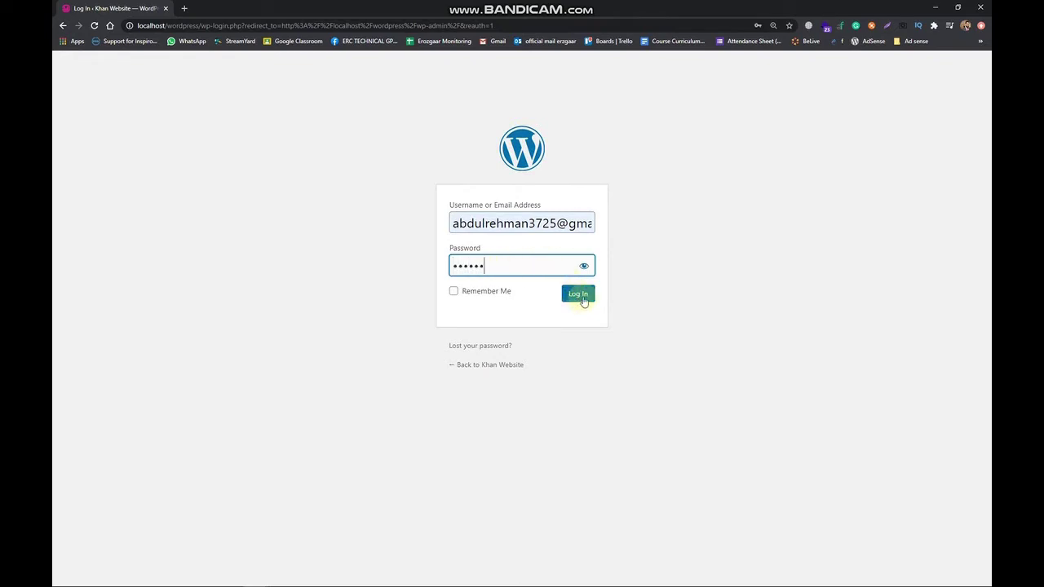
left_click(494, 293)
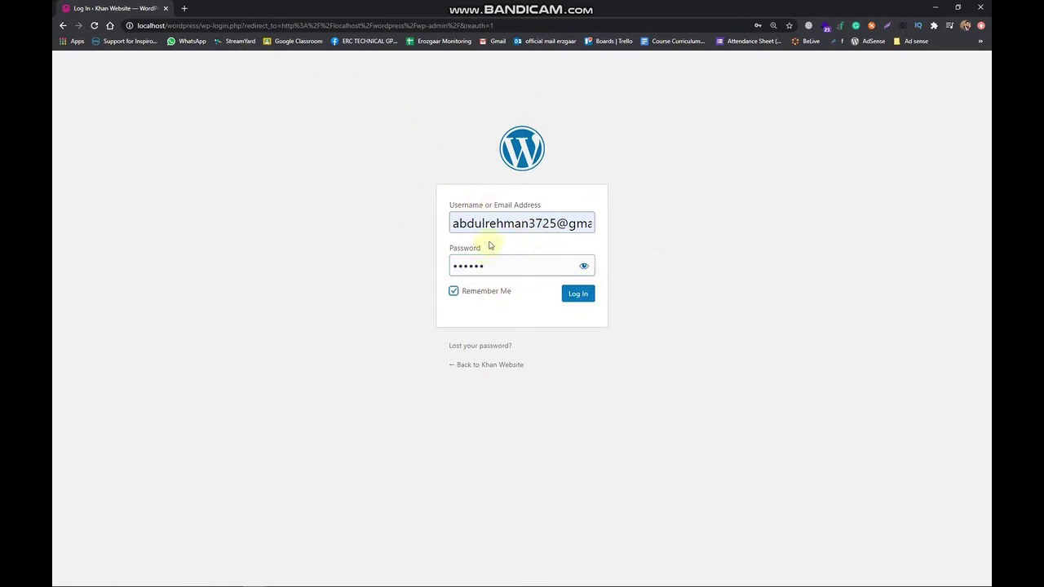
left_click(580, 297)
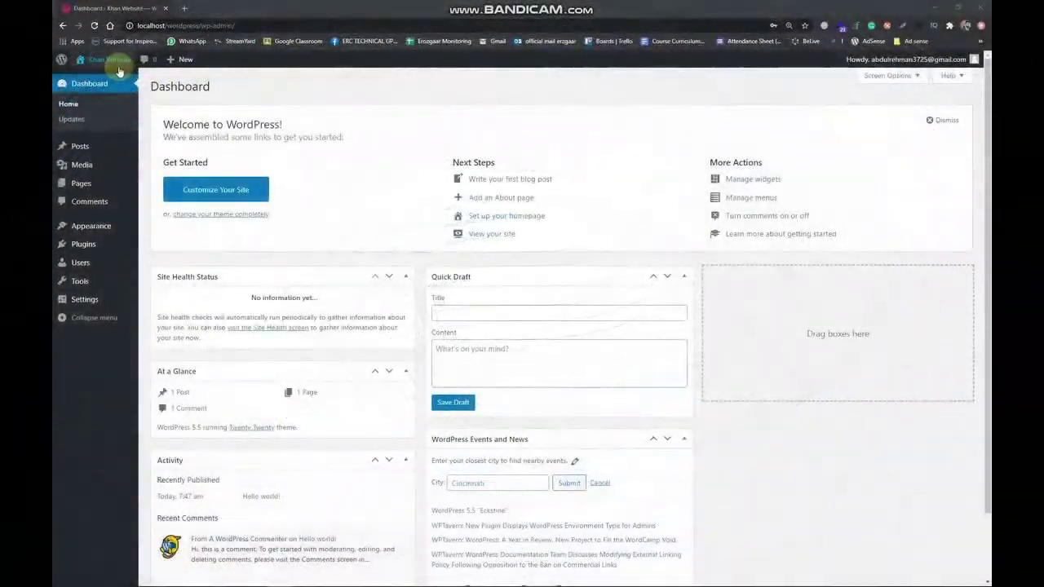
Step: Review the WordPress.org, Documentation, Support and Feedback links, open Feedback in a new tab and close that tab
mouse_move(64, 64)
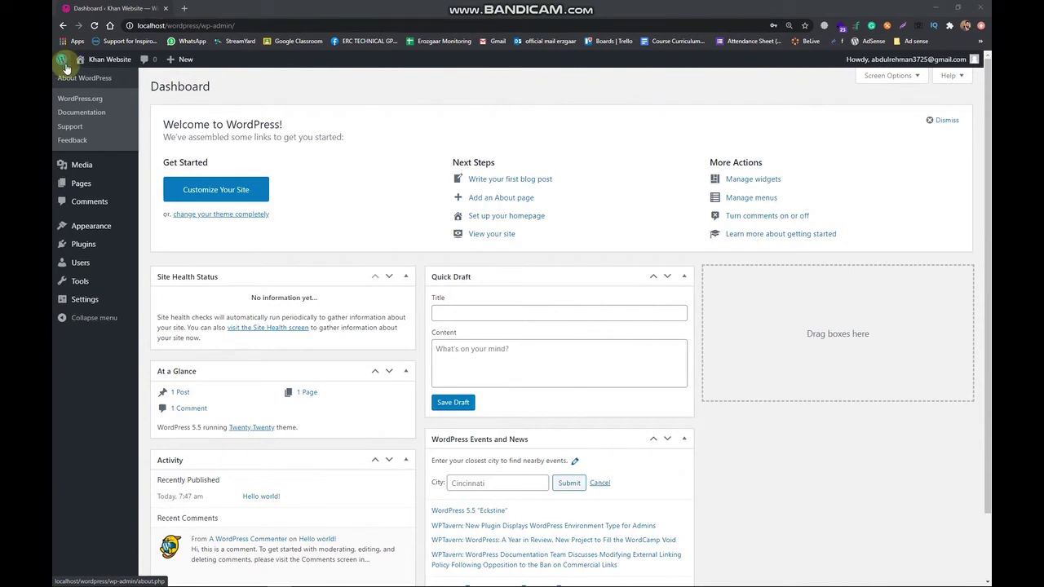
right_click(101, 104)
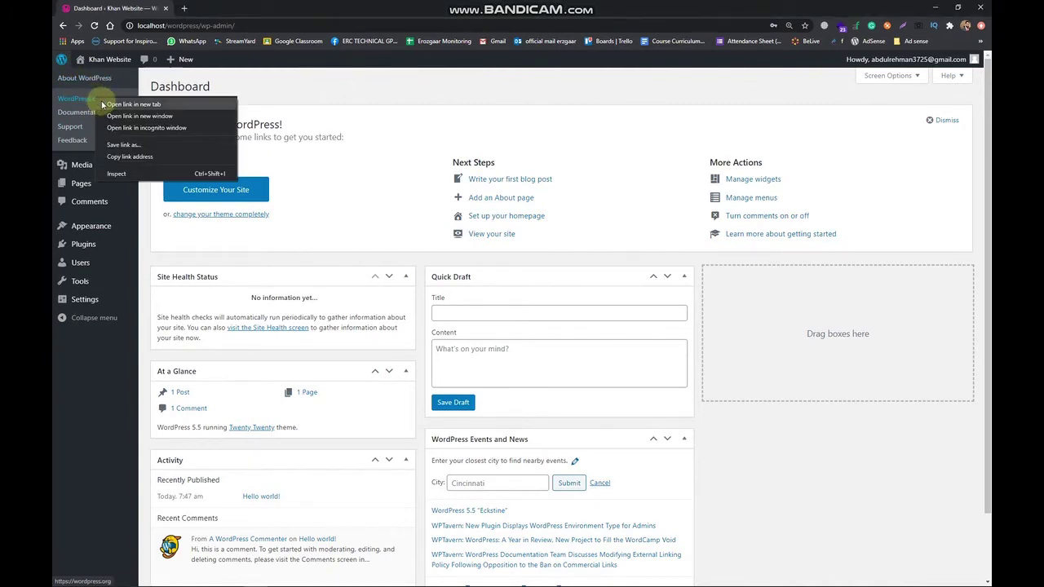
right_click(77, 111)
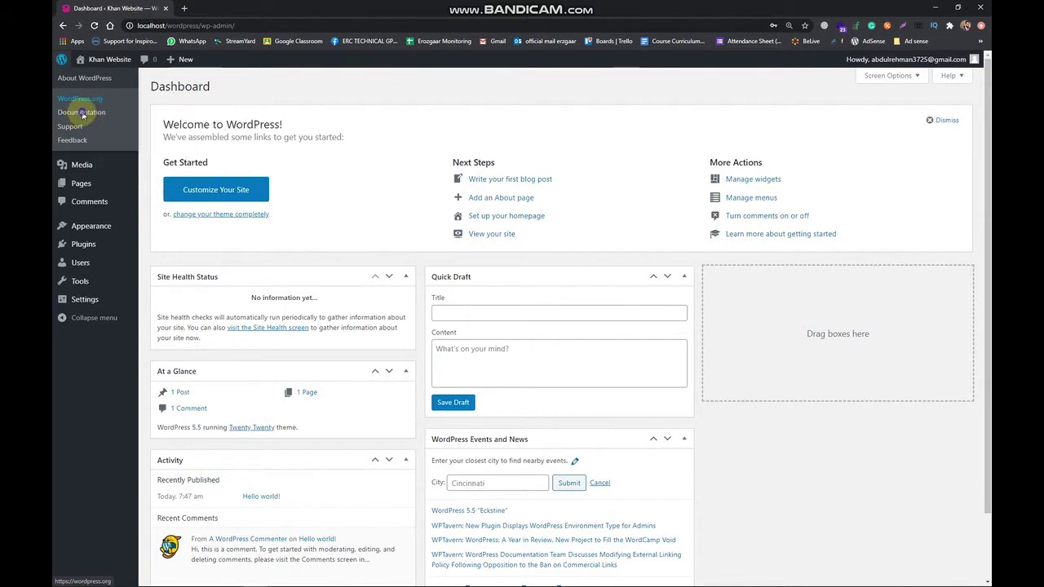
right_click(91, 119)
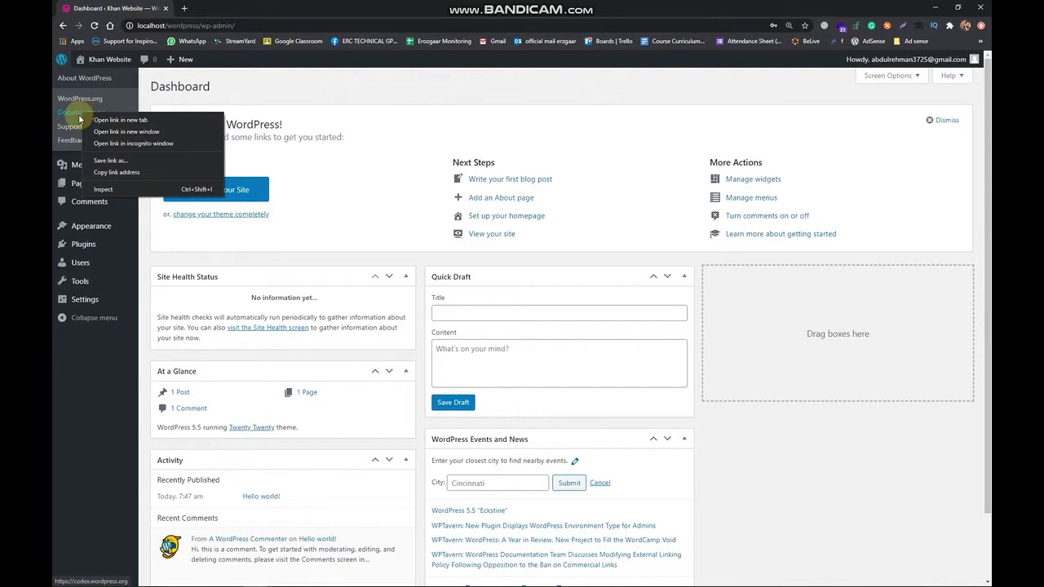
right_click(82, 127)
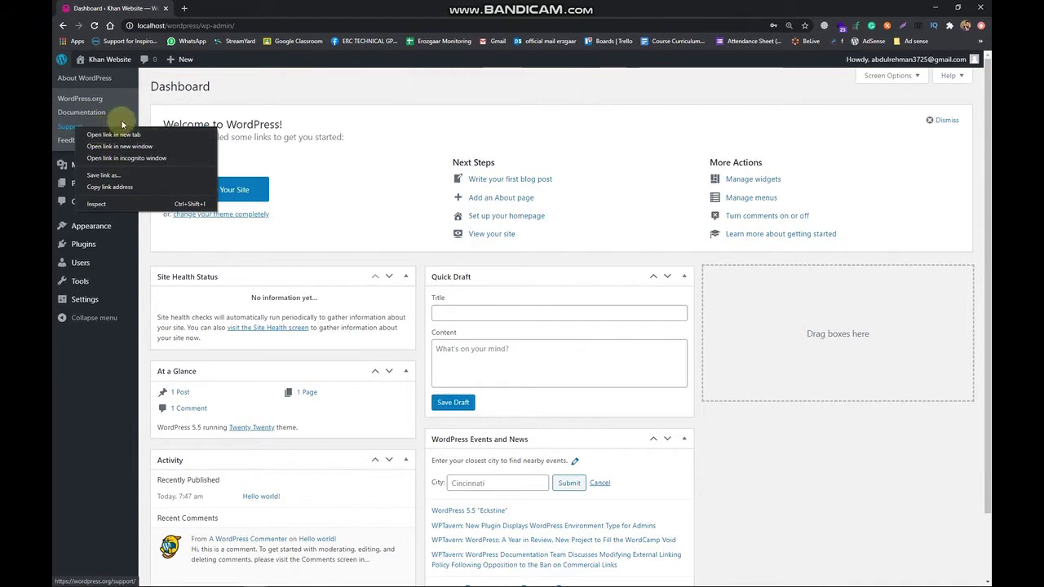
right_click(121, 127)
right_click(72, 127)
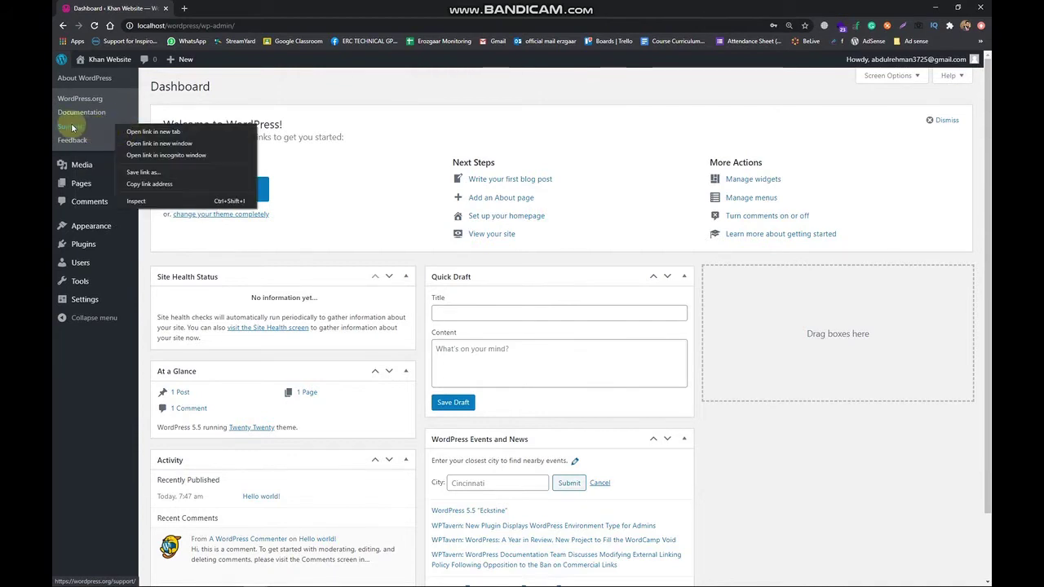
right_click(115, 127)
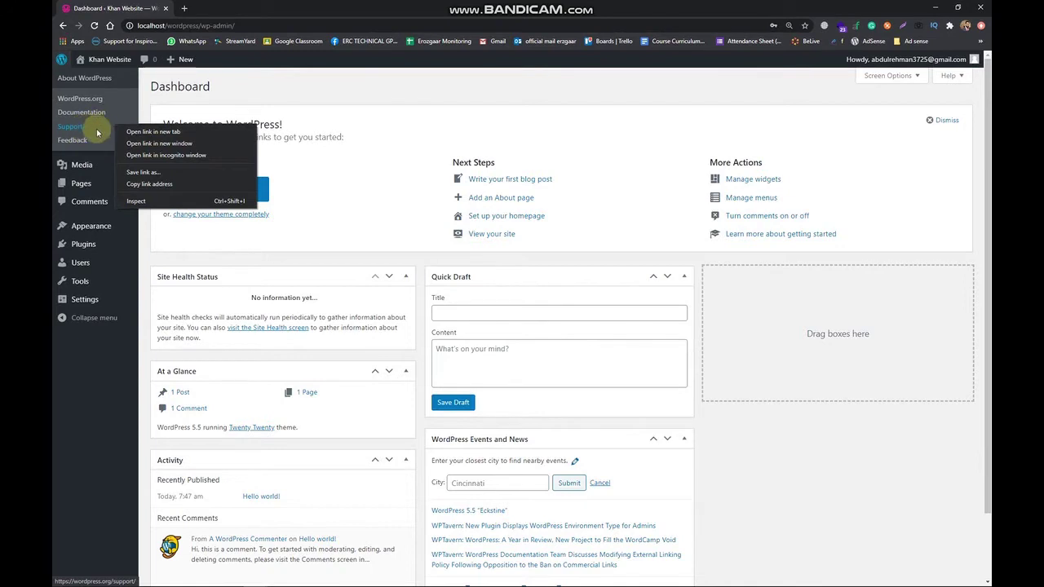
right_click(92, 144)
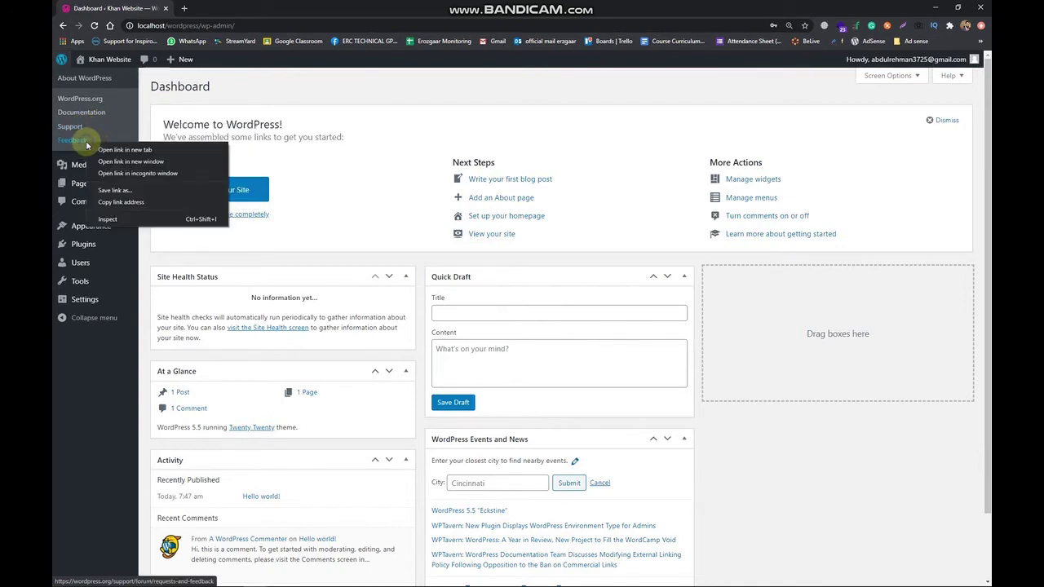
left_click(122, 151)
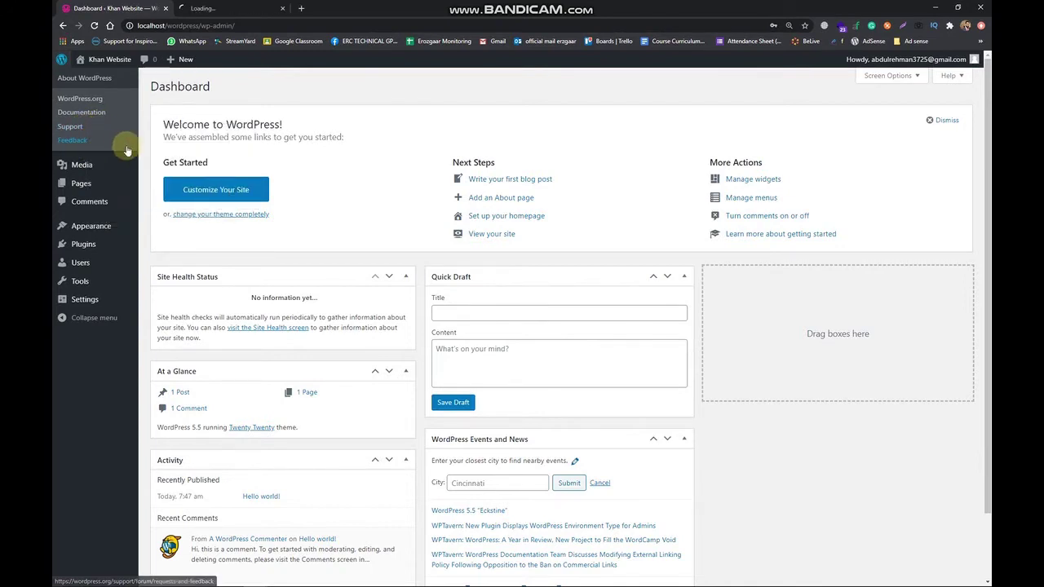
left_click(283, 9)
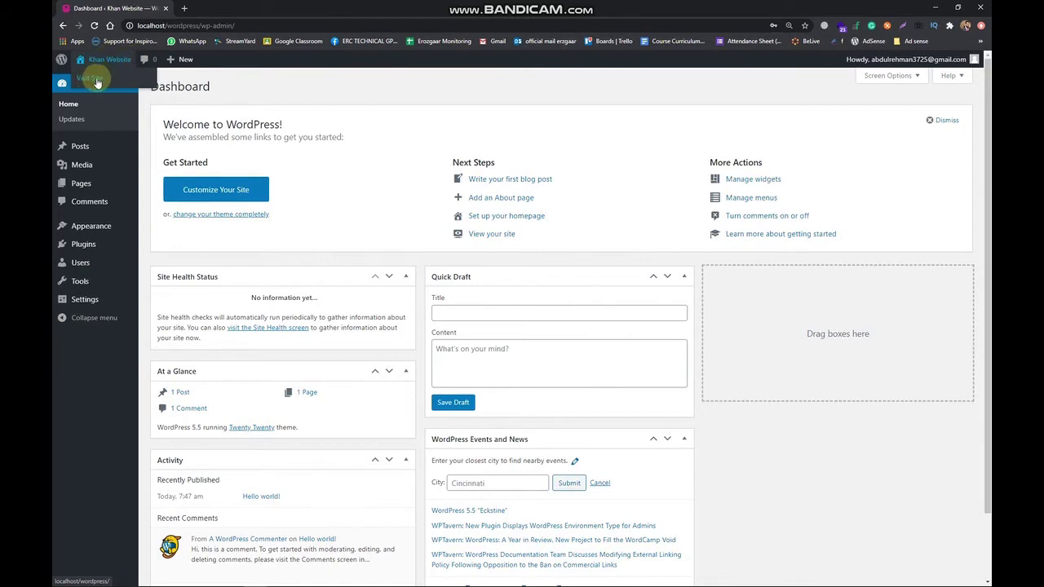
Step: Visit the Khan Website front end in a new browser tab, look through its home page, and close the tab
right_click(98, 79)
left_click(135, 86)
left_click(228, 8)
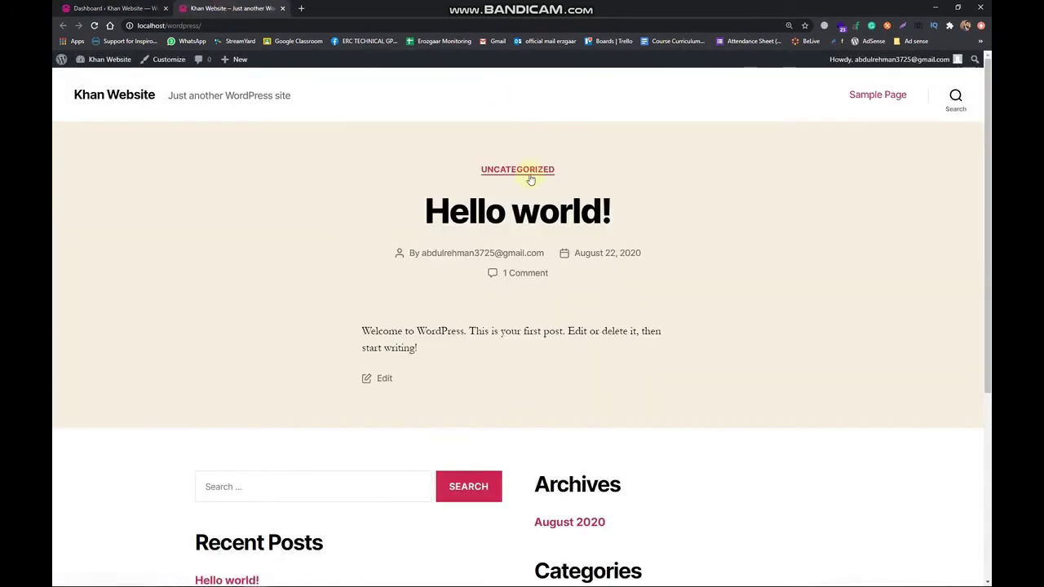
scroll(733, 327, "down", 4)
scroll(643, 343, "up", 4)
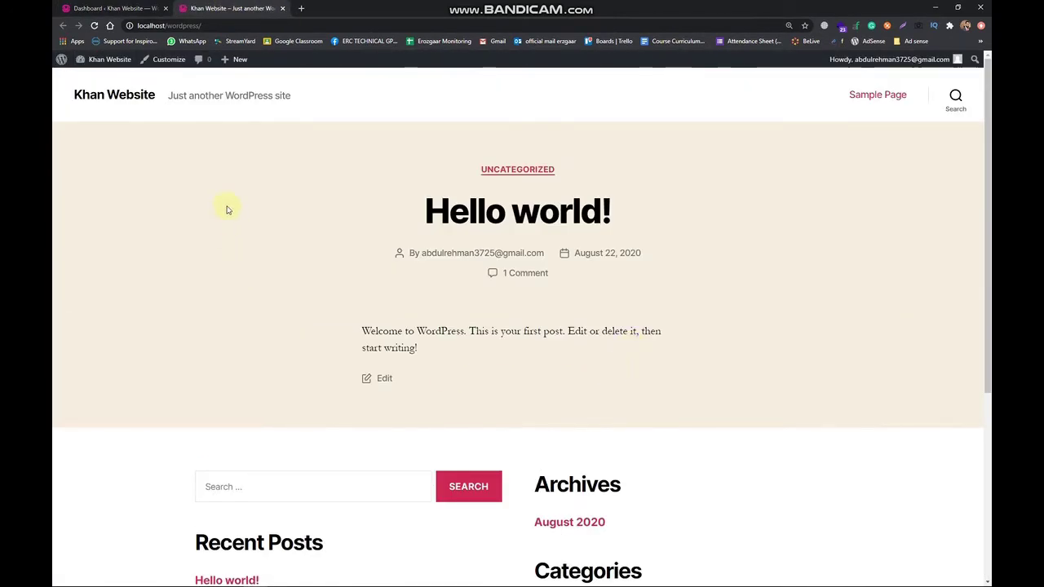
left_click(284, 9)
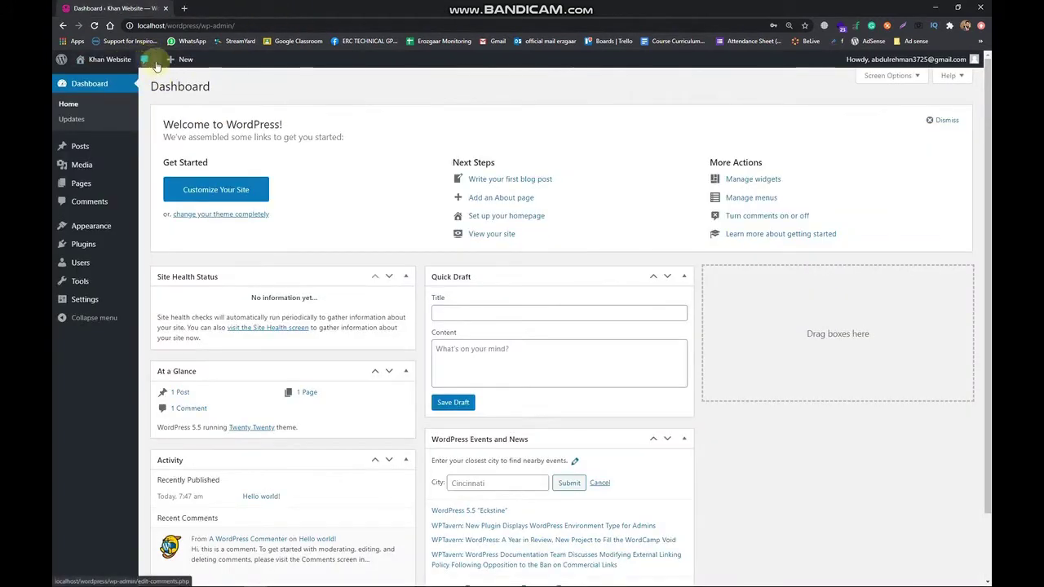
Step: Open the site's comments list and look over the options for new content and the account
left_click(148, 65)
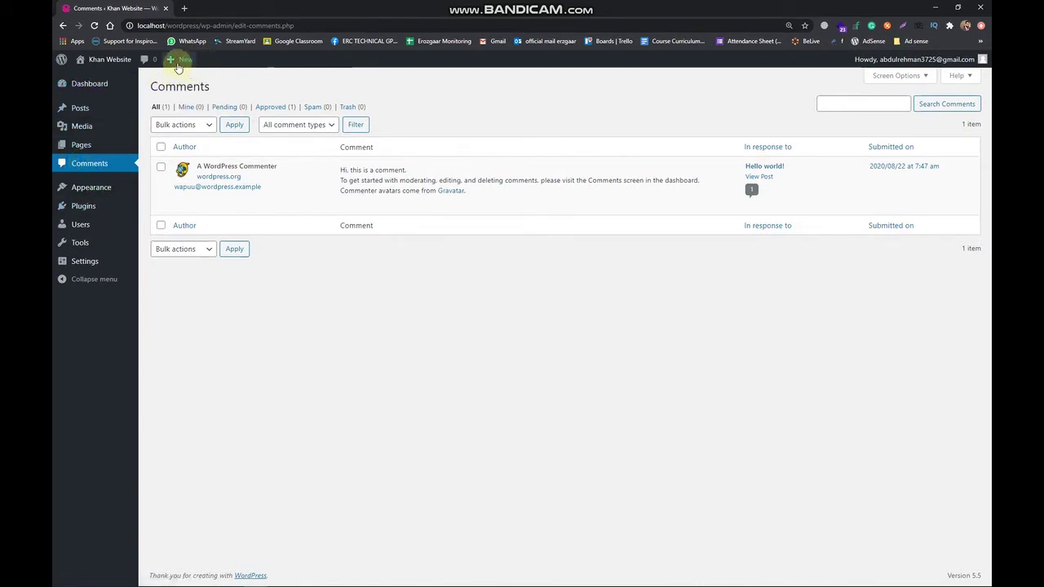
mouse_move(177, 67)
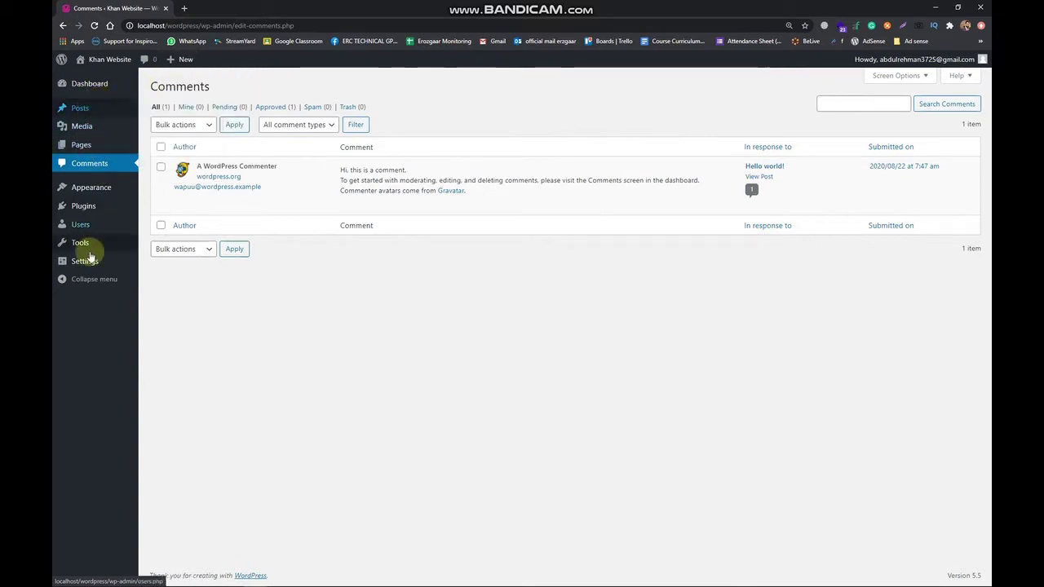
mouse_move(99, 111)
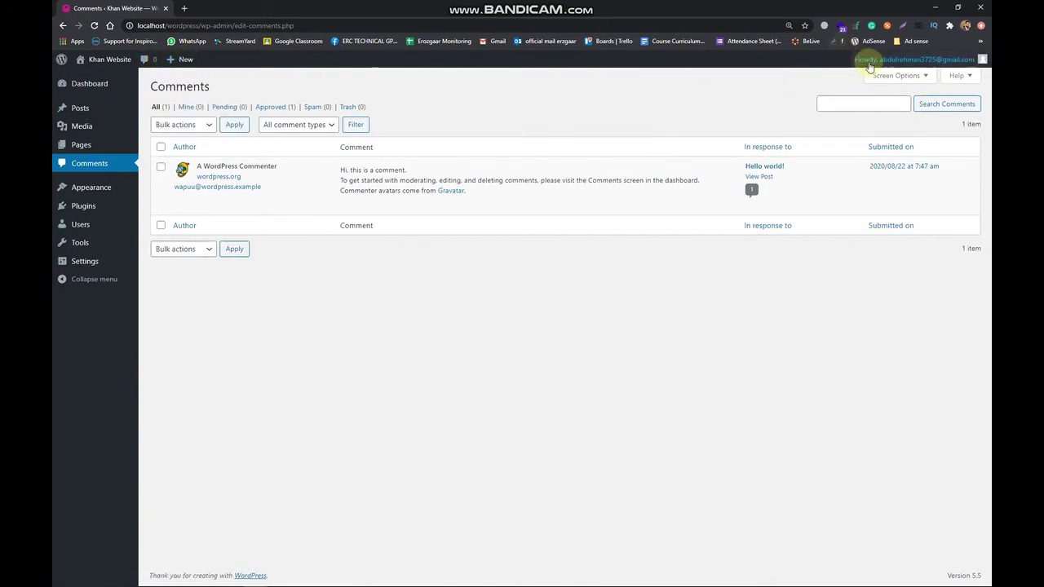
mouse_move(871, 65)
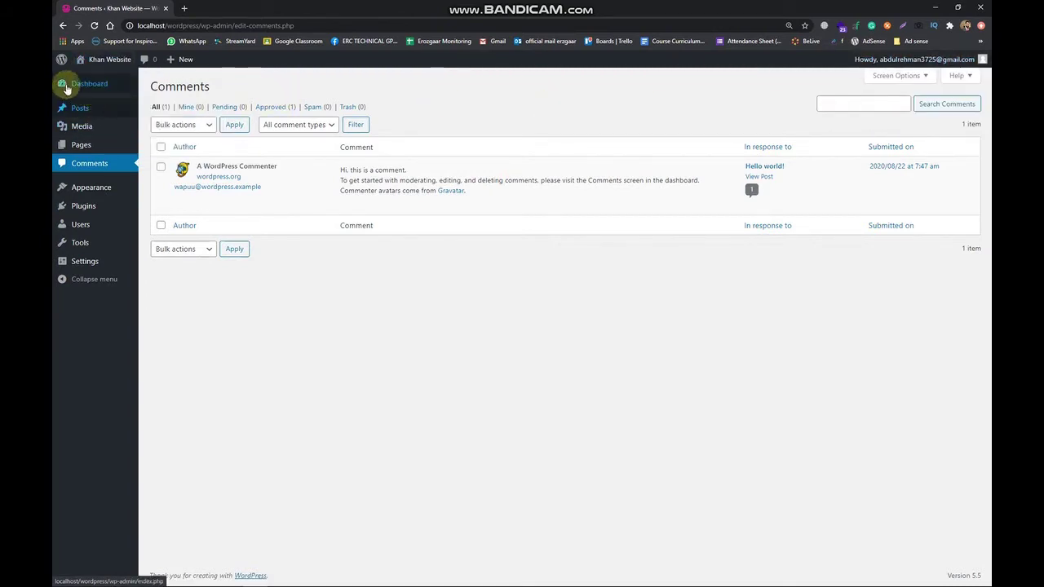
Step: Return to the Dashboard and review its welcome links and boxes, highlighting the WordPress version under At a Glance
mouse_move(78, 86)
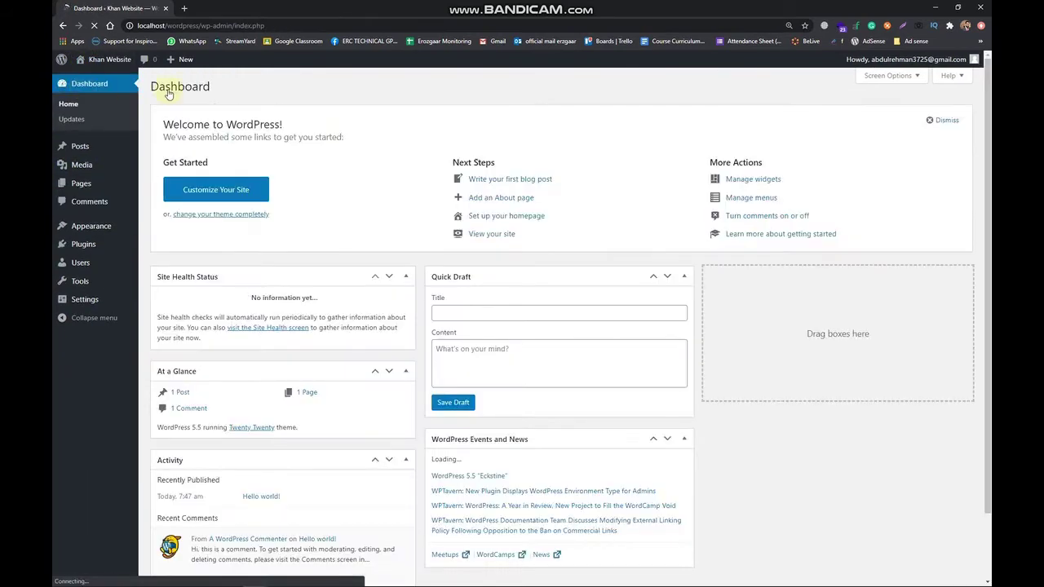
scroll(325, 393, "down", 2)
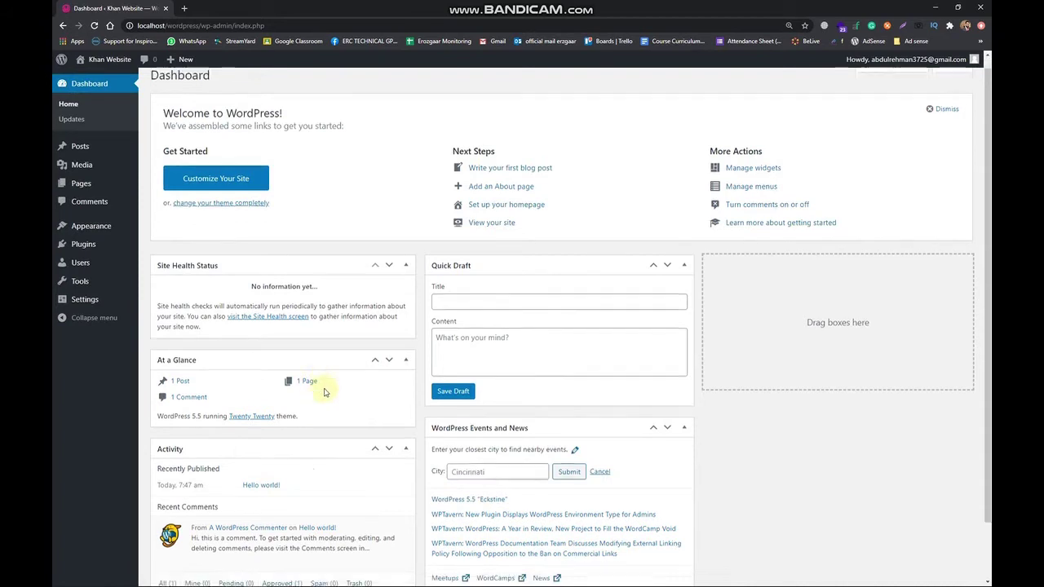
scroll(316, 376, "up", 2)
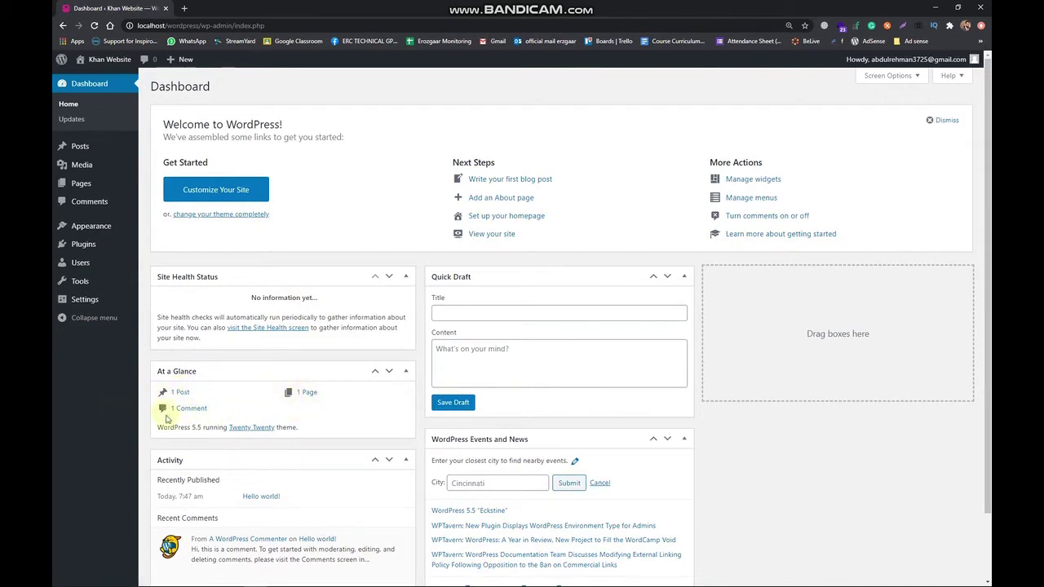
left_click_drag(175, 427, 202, 428)
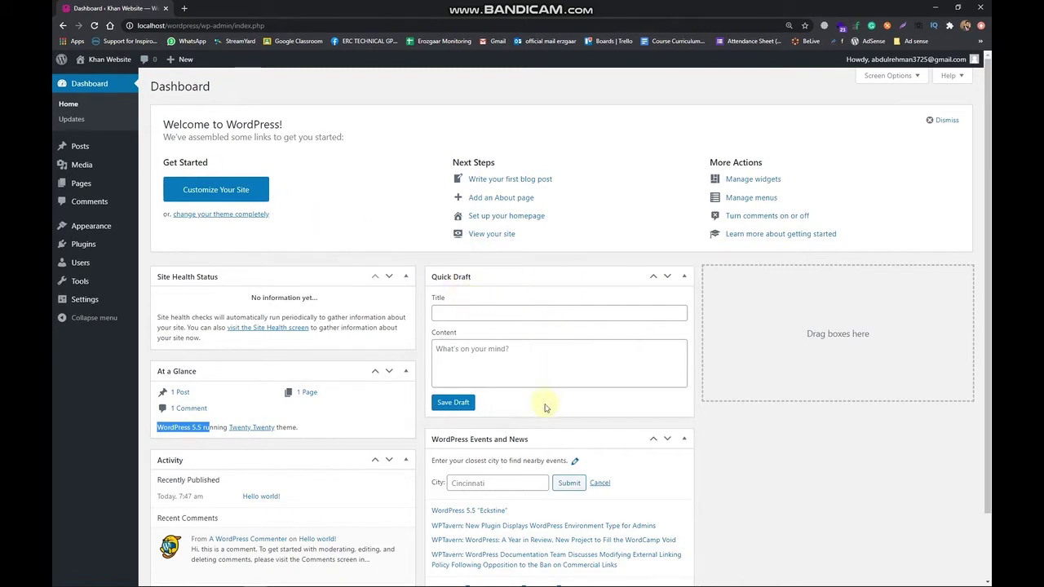
scroll(528, 425, "down", 2)
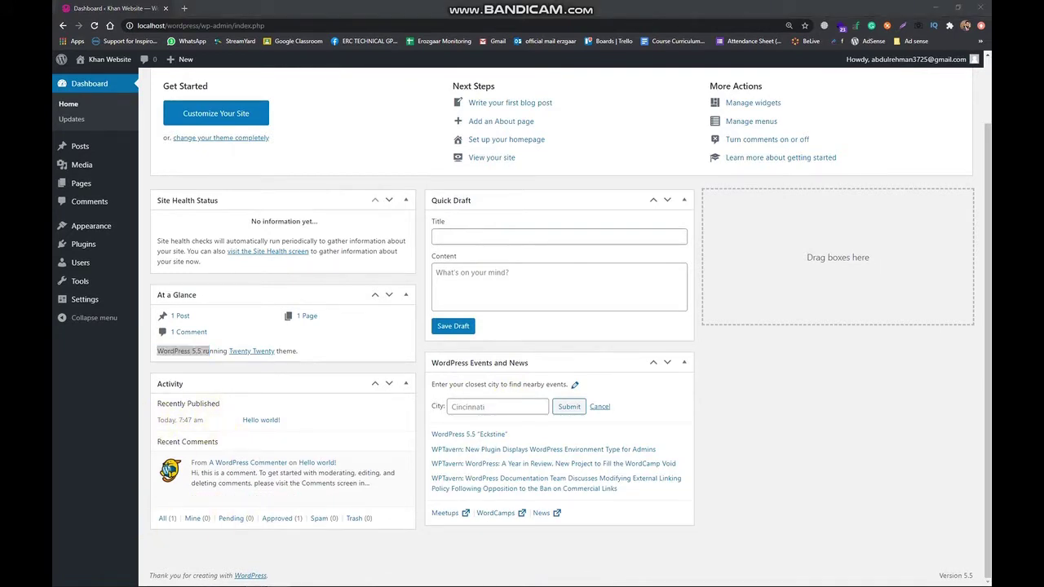
scroll(327, 233, "up", 2)
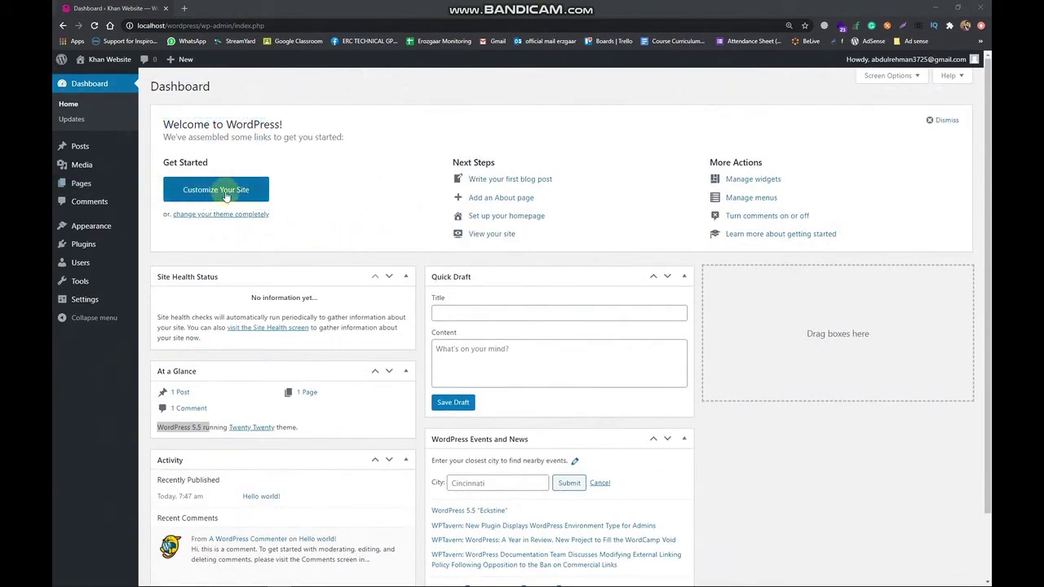
left_click(200, 86)
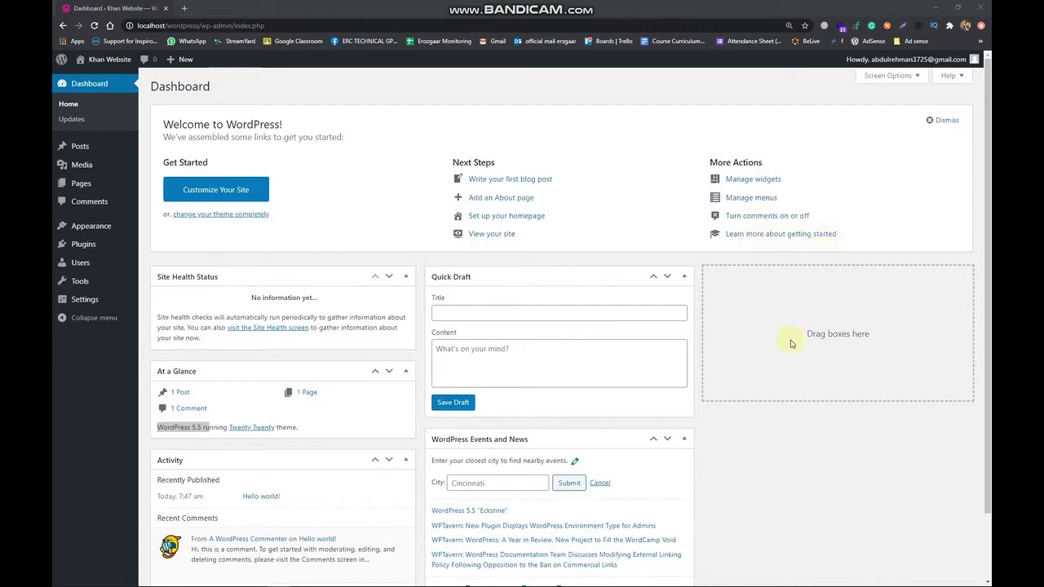
Step: Move the Quick Draft box into the empty third dashboard column and try to reposition WordPress Events and News
scroll(840, 346, "down", 2)
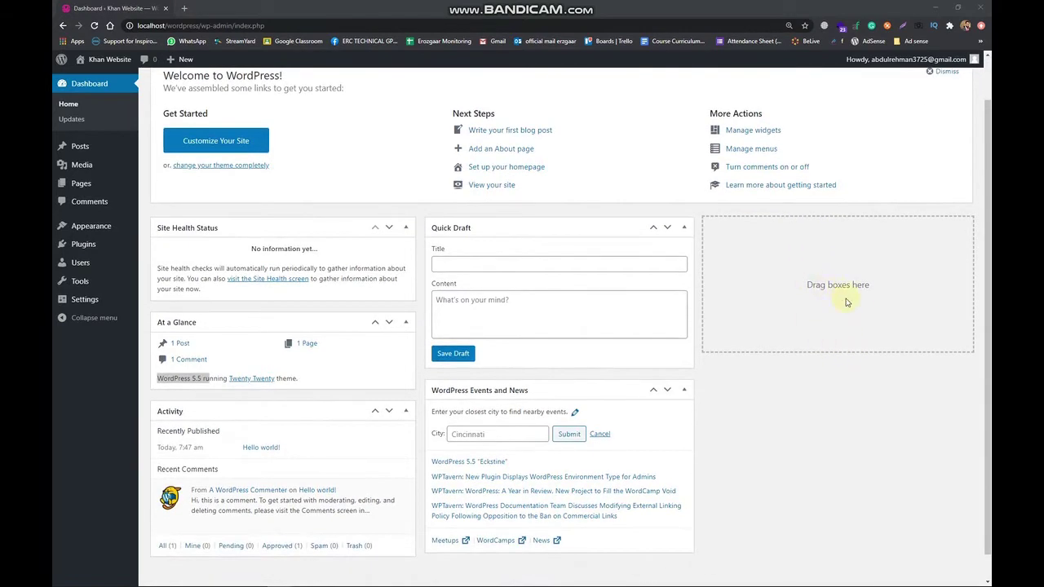
left_click_drag(566, 226, 846, 257)
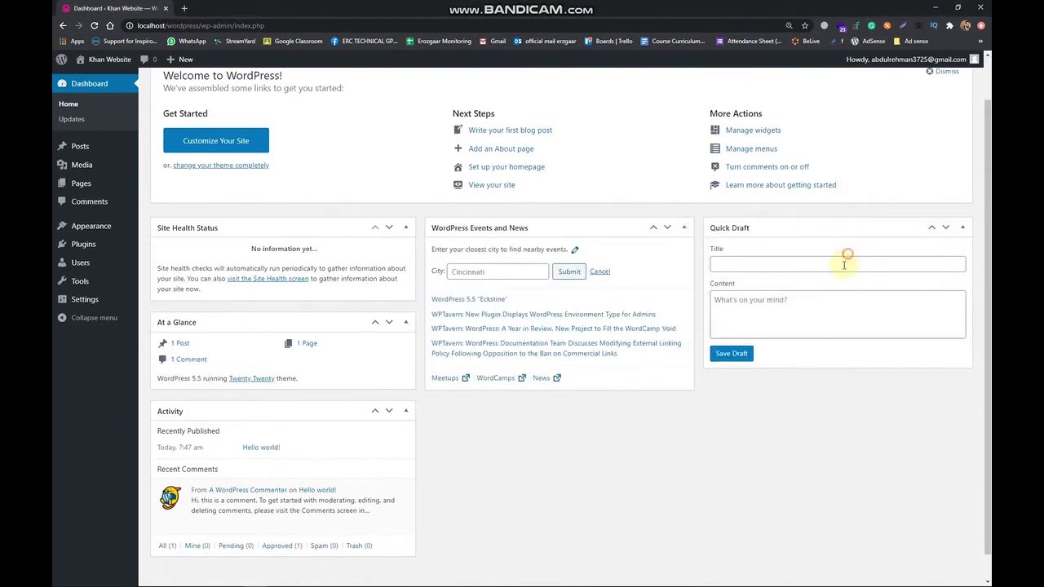
left_click_drag(599, 227, 918, 393)
left_click_drag(597, 271, 613, 217)
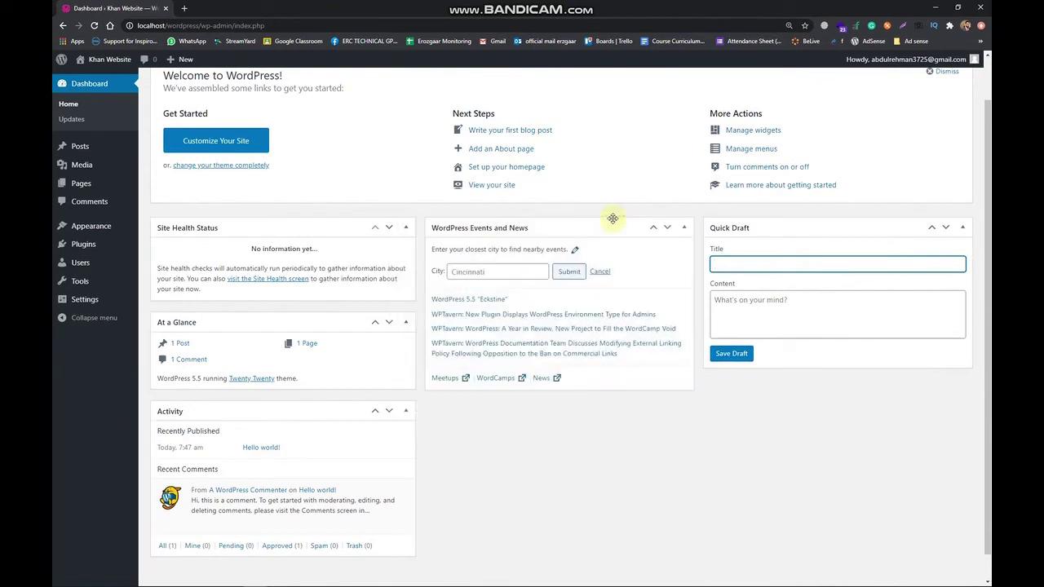
scroll(693, 303, "up", 1)
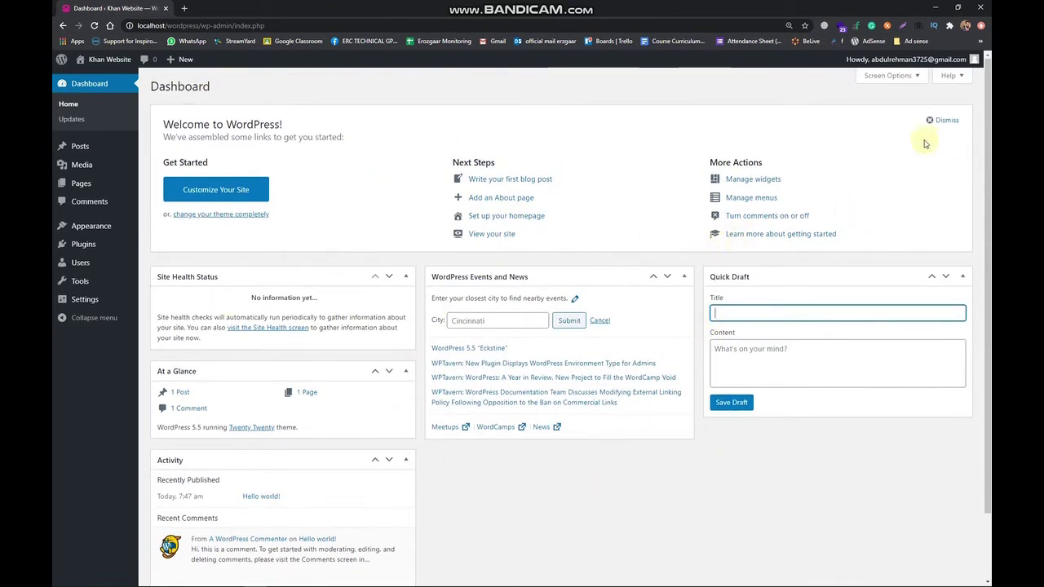
Step: Hide the Site Health Status box from the dashboard
left_click(909, 77)
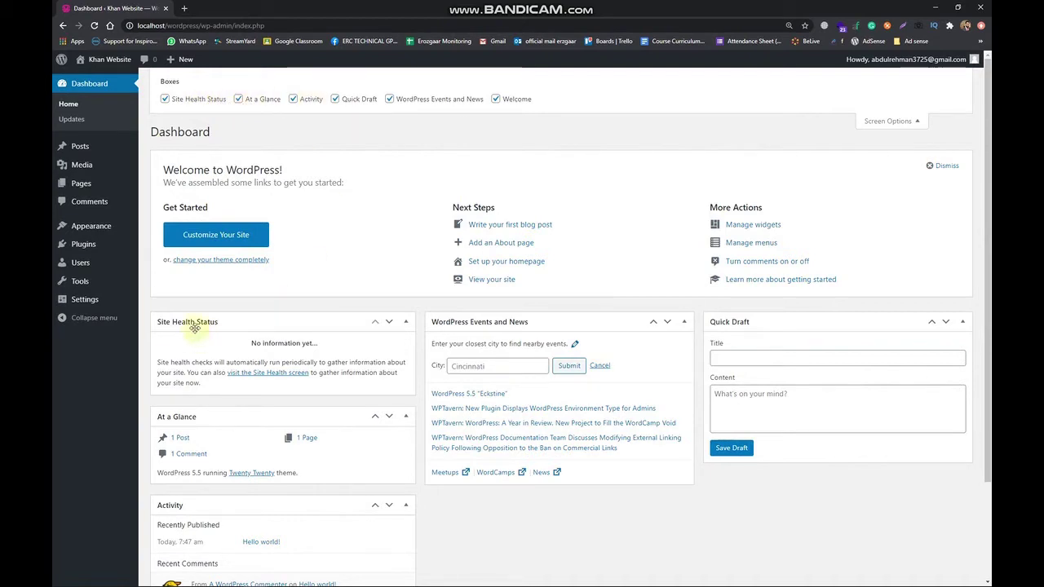
left_click(182, 101)
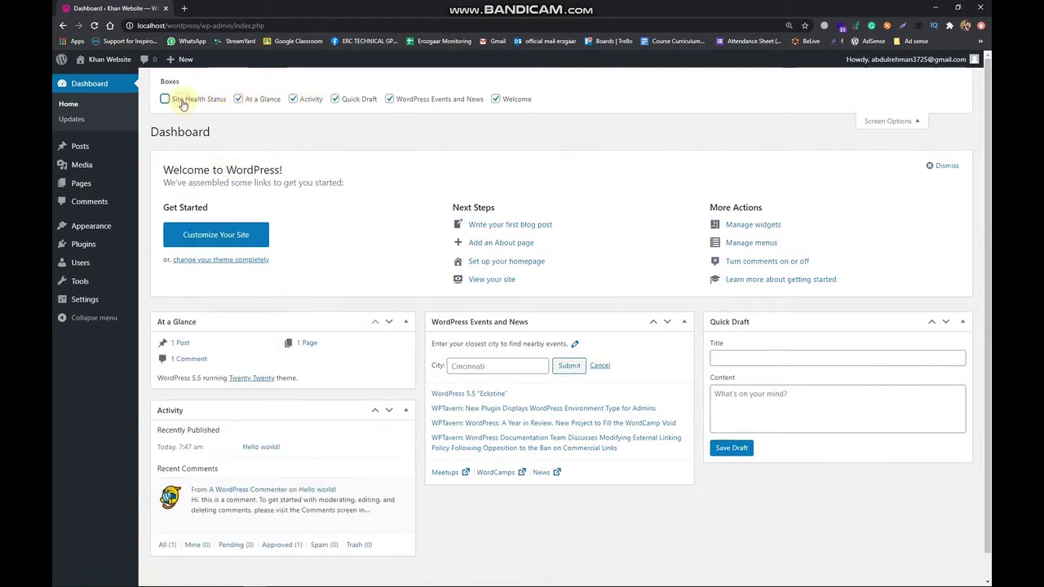
Step: Show the Site Health Status box on the dashboard again and look over the boxes
left_click(194, 101)
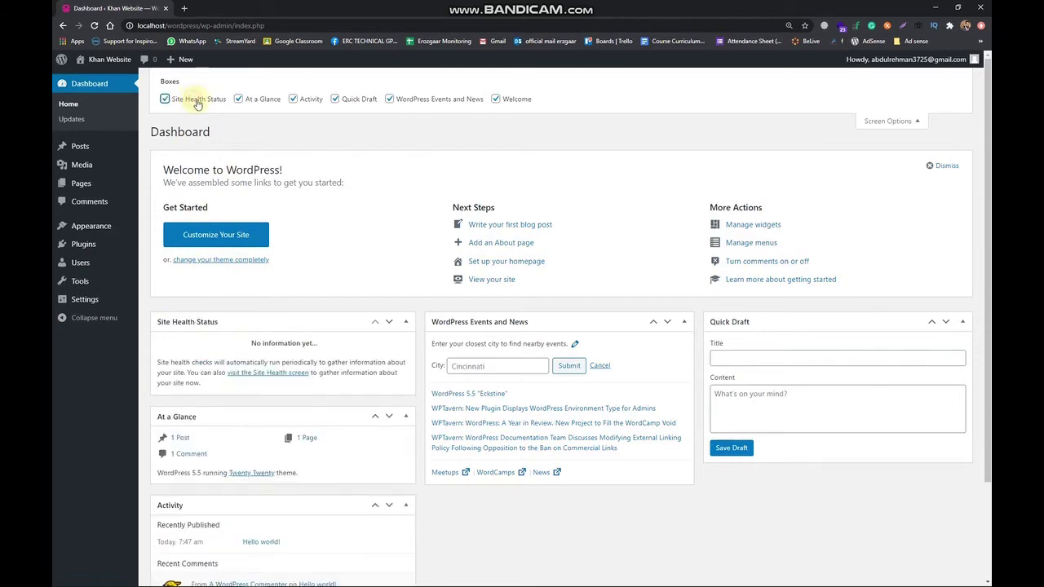
scroll(473, 406, "down", 1)
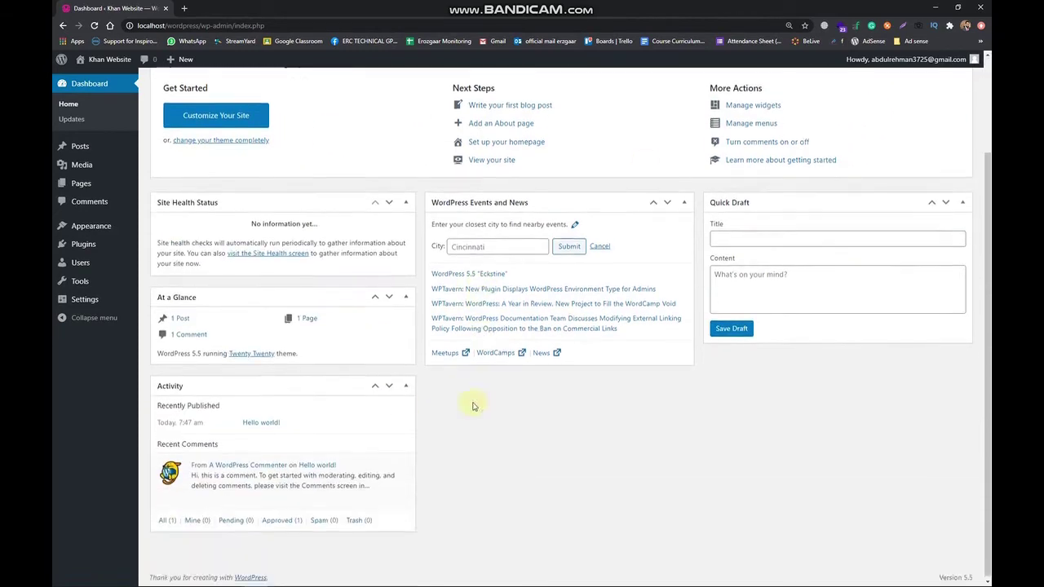
scroll(559, 370, "up", 1)
scroll(381, 331, "down", 1)
scroll(497, 408, "up", 1)
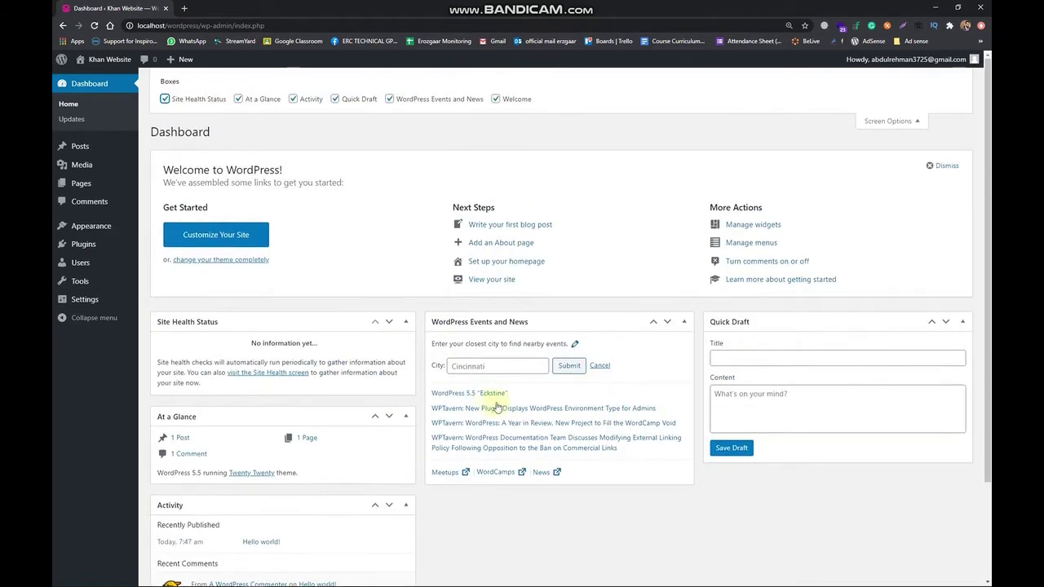
Step: Hide the Quick Draft, Welcome, and WordPress Events and News boxes from the dashboard
left_click(337, 101)
left_click(524, 99)
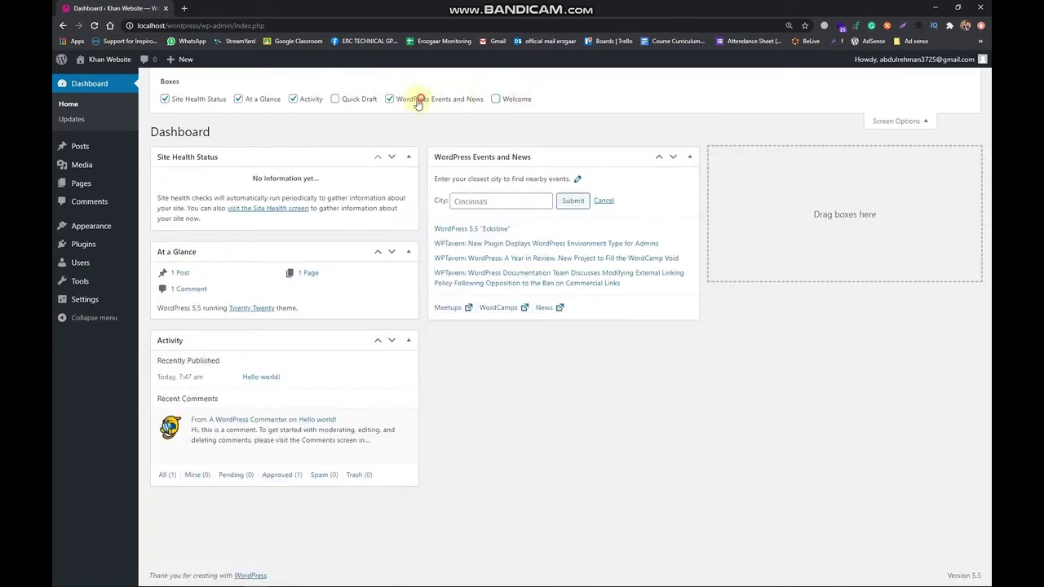
left_click(417, 103)
Step: Show the Quick Draft, WordPress Events and News, and Welcome boxes again and close the screen options
left_click(336, 100)
left_click(471, 101)
left_click(522, 100)
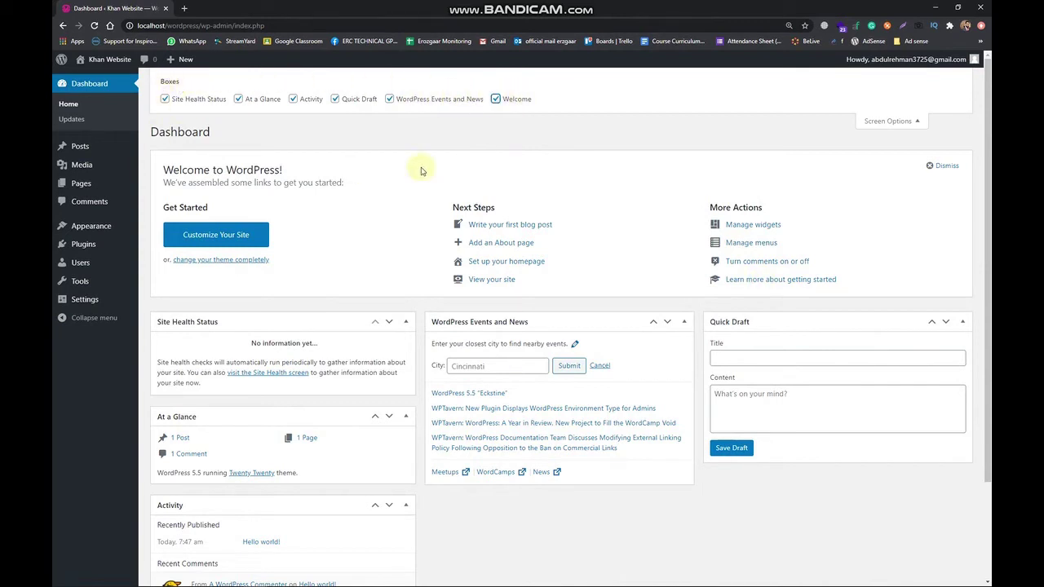
left_click(905, 124)
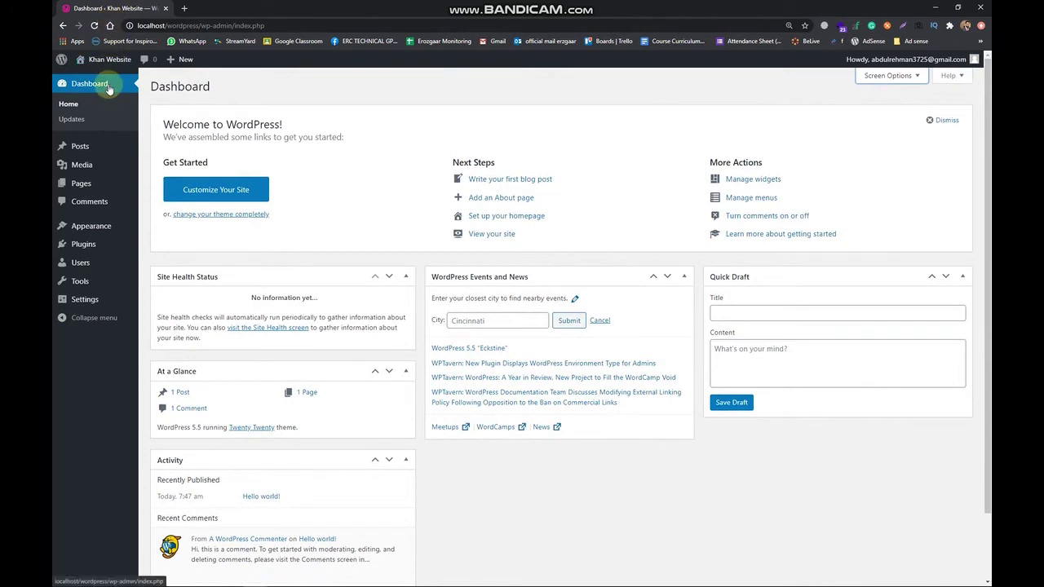
Step: Open the WordPress Updates page and highlight the last-checked date
left_click(83, 122)
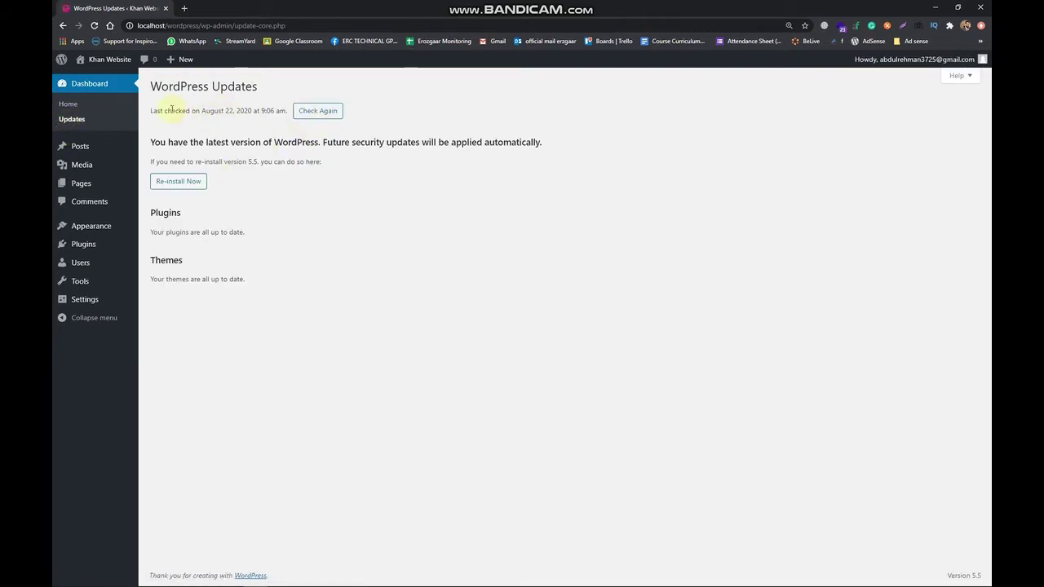
left_click_drag(152, 112, 281, 119)
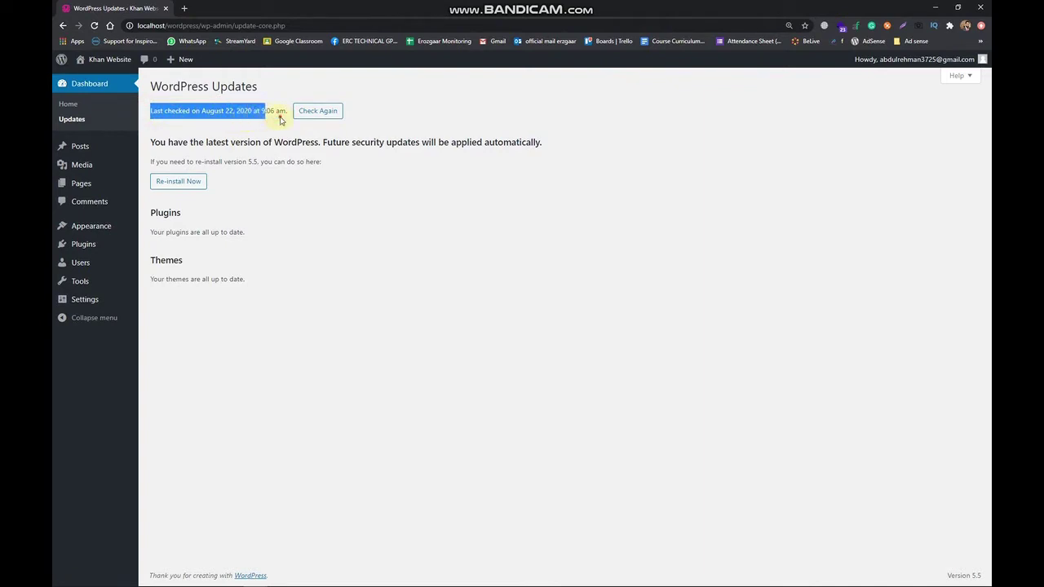
left_click(282, 119)
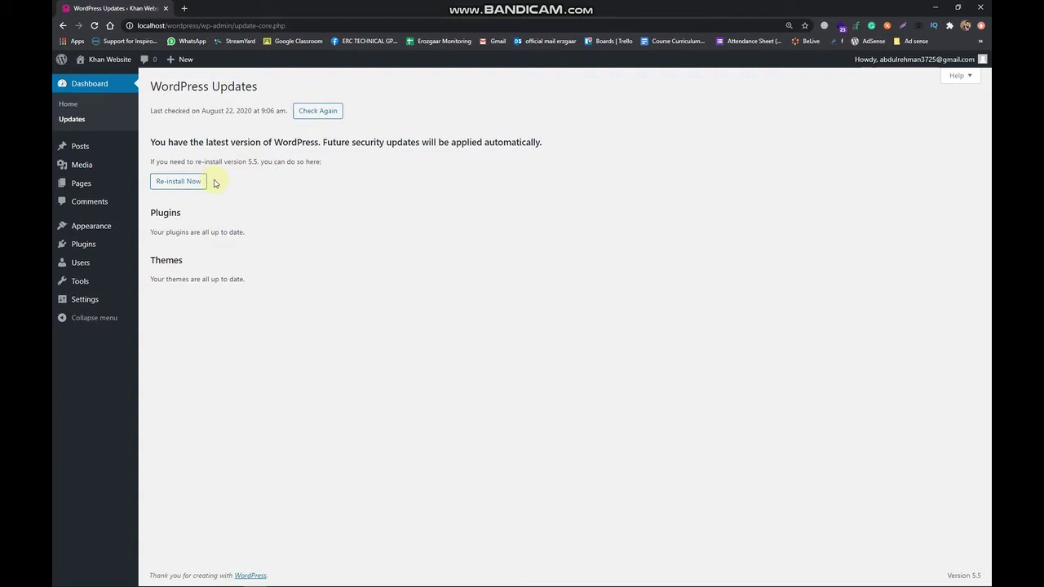
Step: Open the Posts list and load the site's front end at localhost/wordpress in a second browser tab
mouse_move(86, 148)
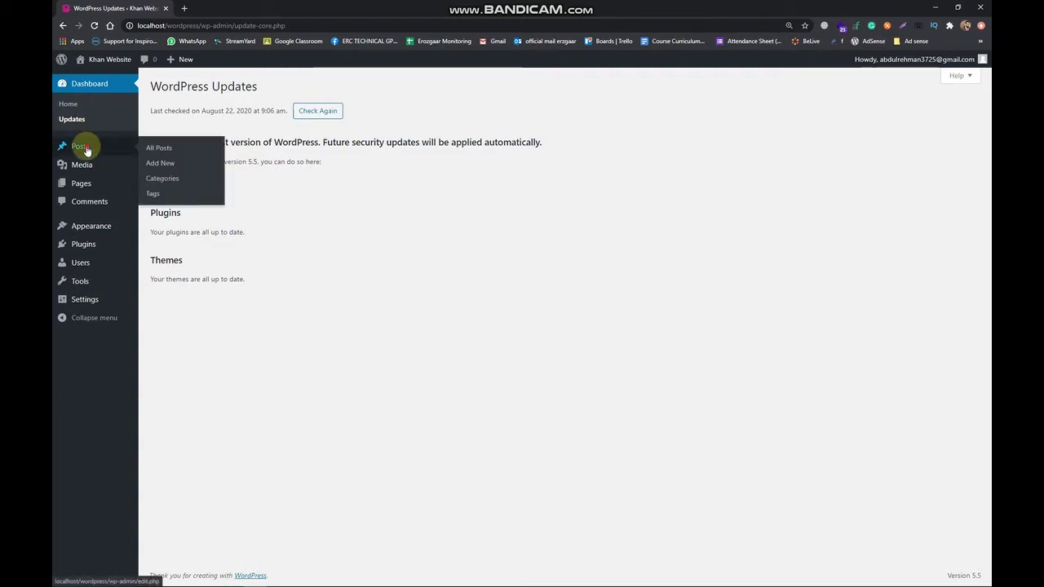
left_click(86, 151)
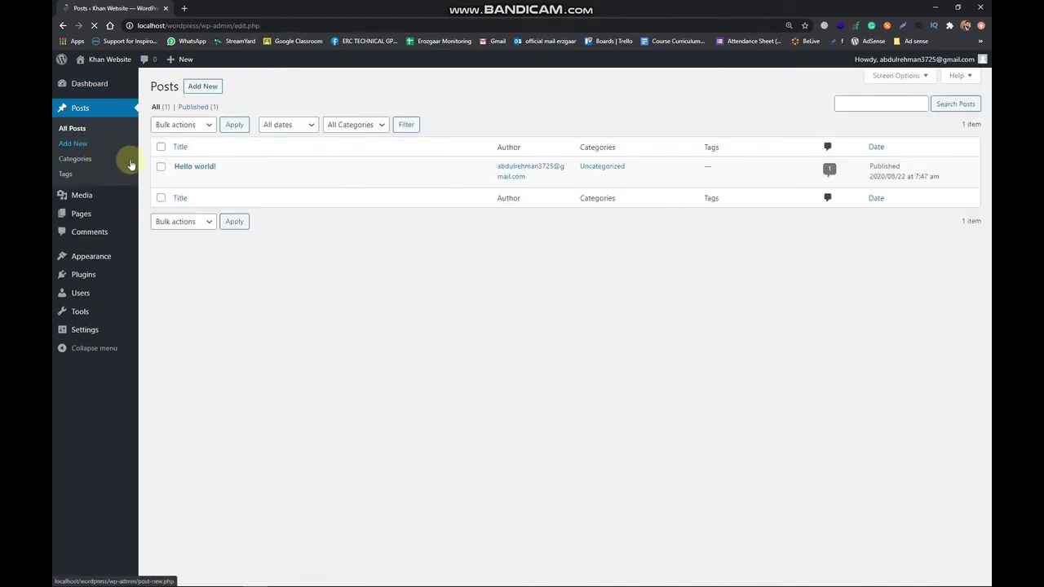
left_click(184, 8)
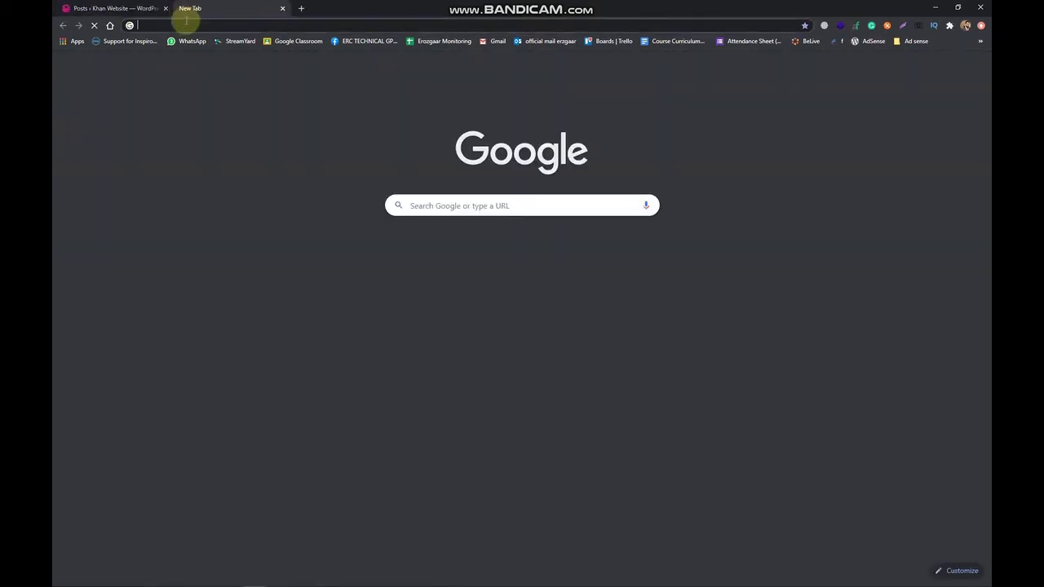
left_click(107, 8)
left_click_drag(199, 26, 98, 31)
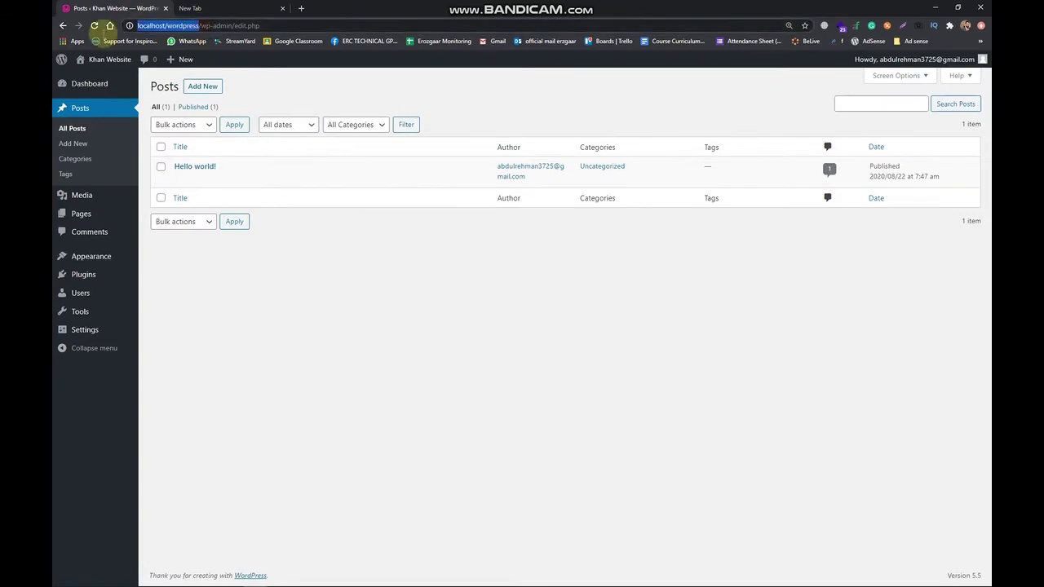
right_click(155, 25)
left_click(174, 77)
left_click(208, 9)
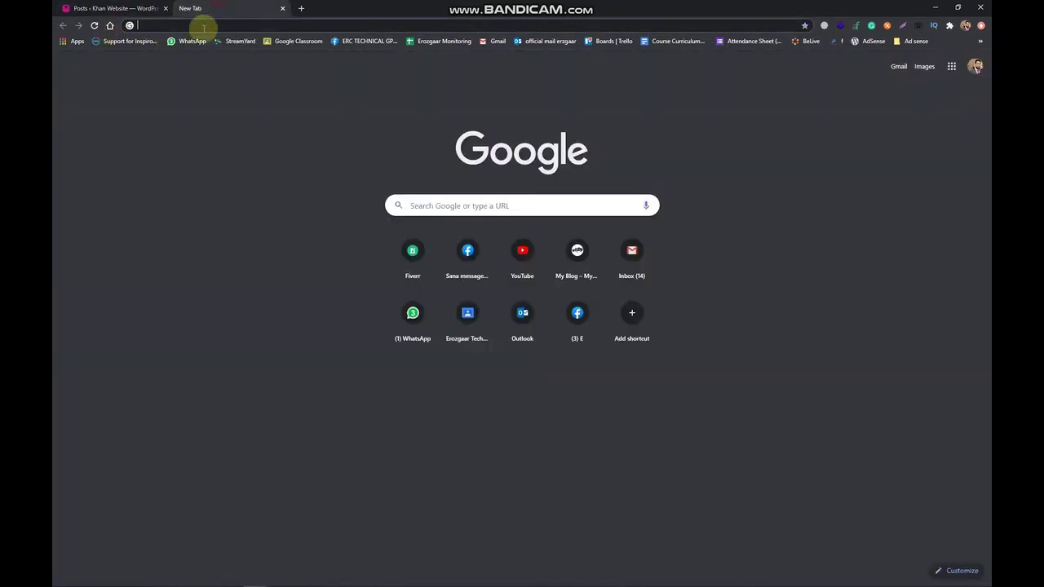
right_click(197, 25)
left_click(211, 73)
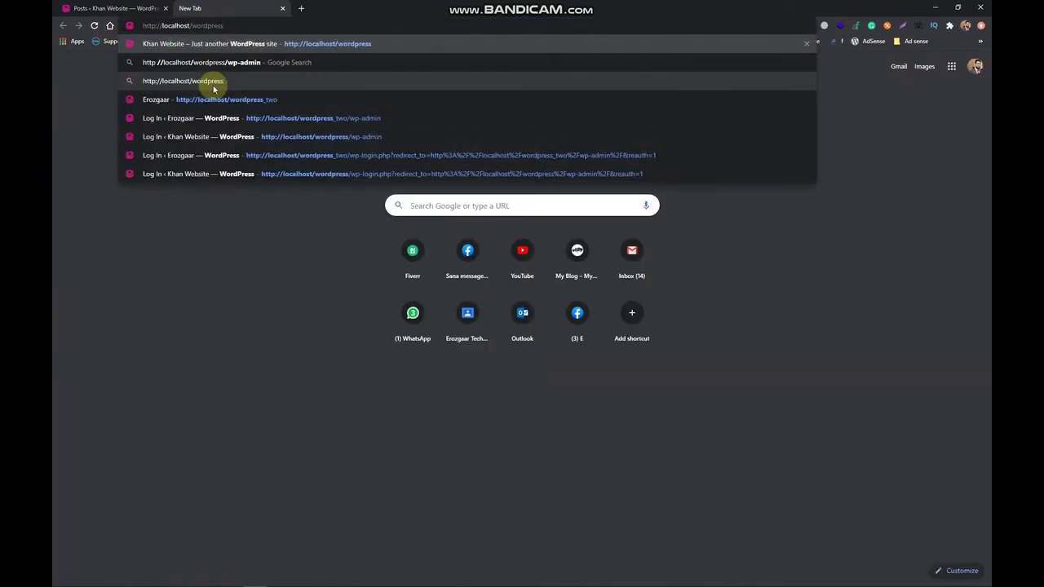
left_click(214, 85)
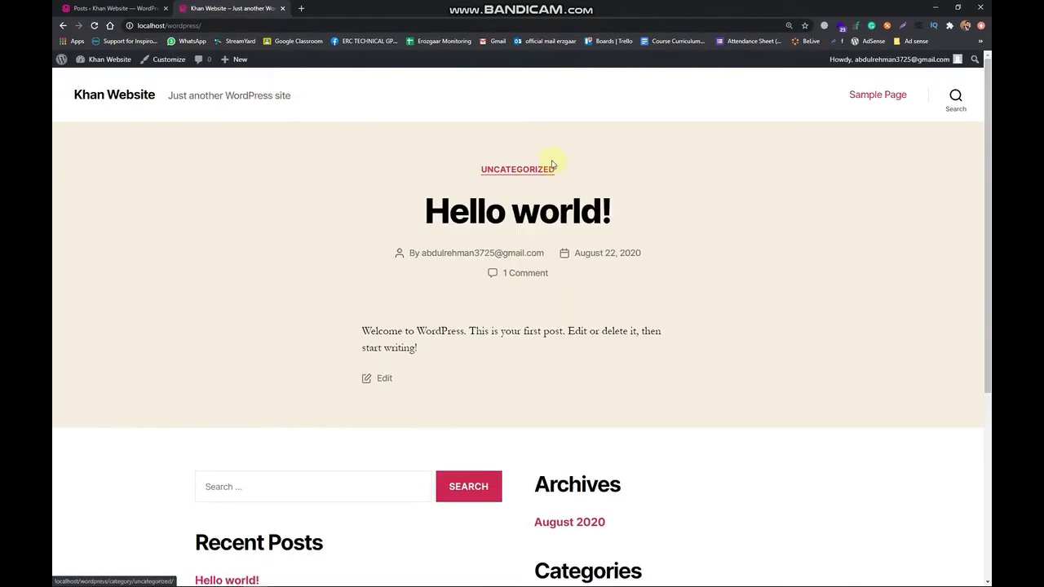
Step: Open the Hello world! post on the front end and examine its title, content and comment section
left_click(500, 227)
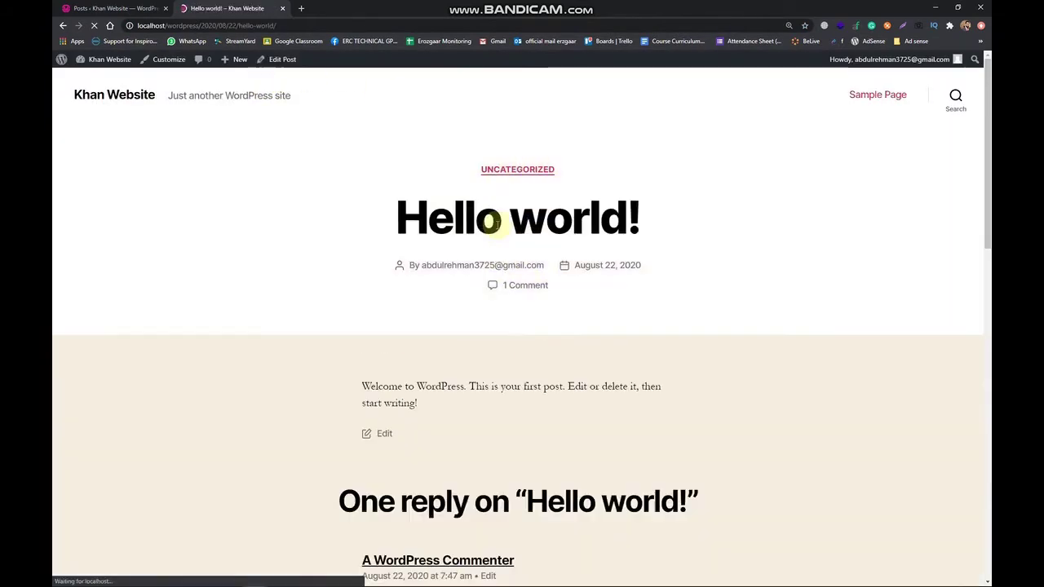
left_click_drag(366, 221, 685, 232)
left_click(684, 232)
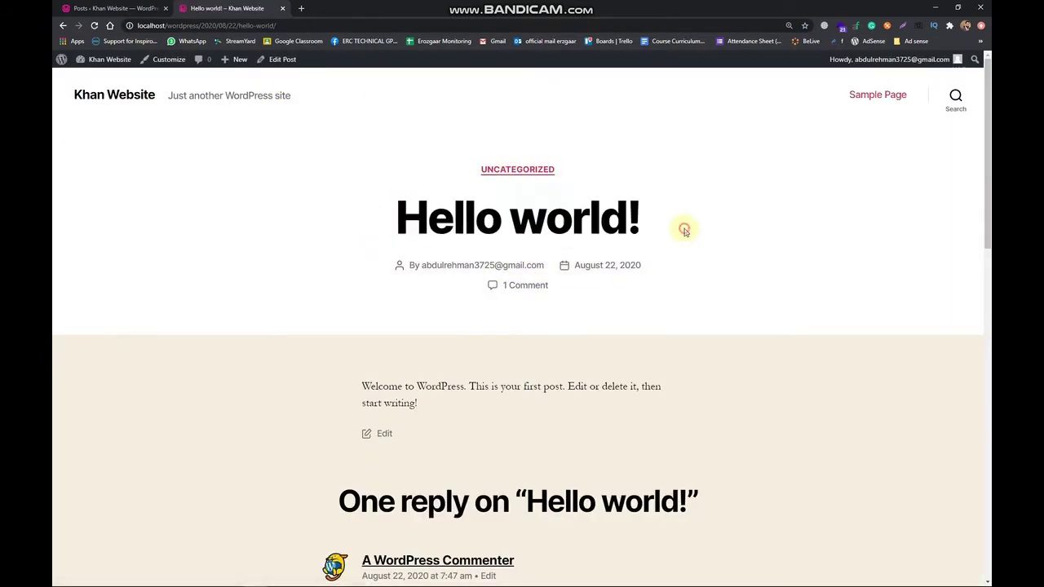
scroll(552, 263, "down", 3)
scroll(293, 235, "up", 1)
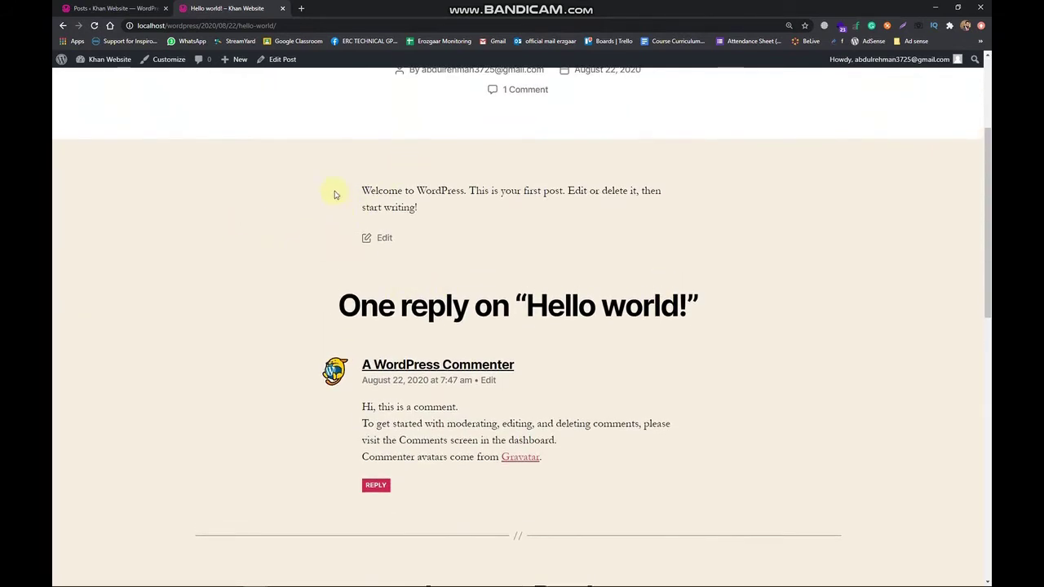
left_click_drag(334, 196, 561, 263)
scroll(418, 245, "down", 3)
scroll(418, 245, "up", 3)
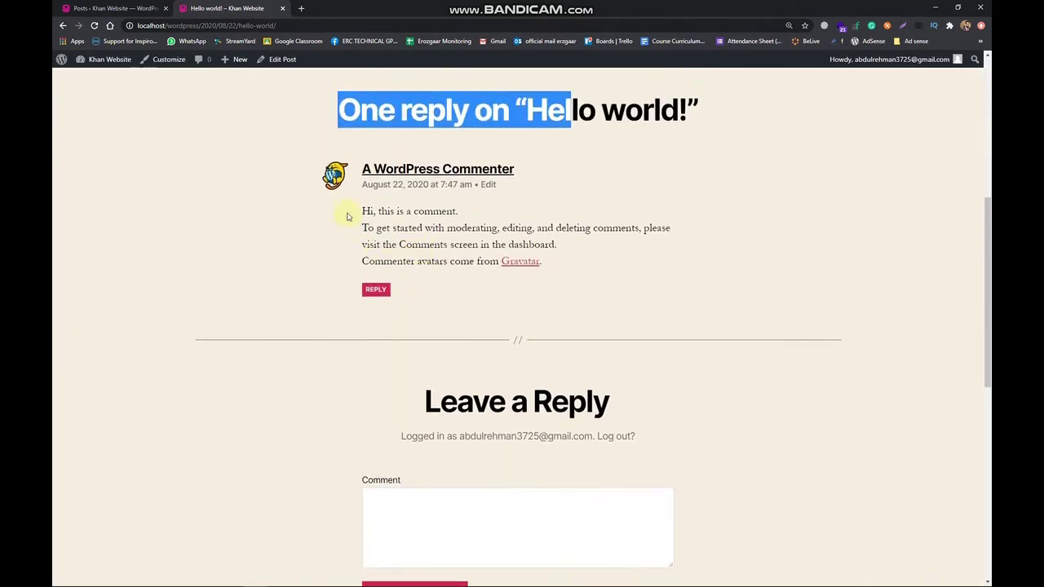
triple_click(278, 312)
left_click_drag(408, 317, 578, 436)
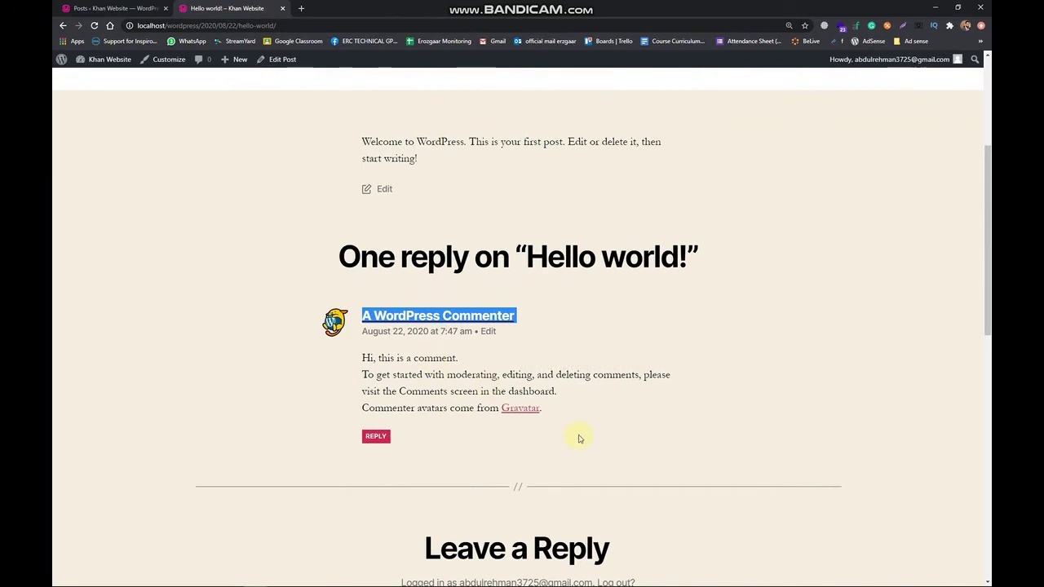
scroll(522, 424, "up", 2)
Step: Open the Hello world! post for editing from the Posts list and compare it with its published page
left_click(110, 9)
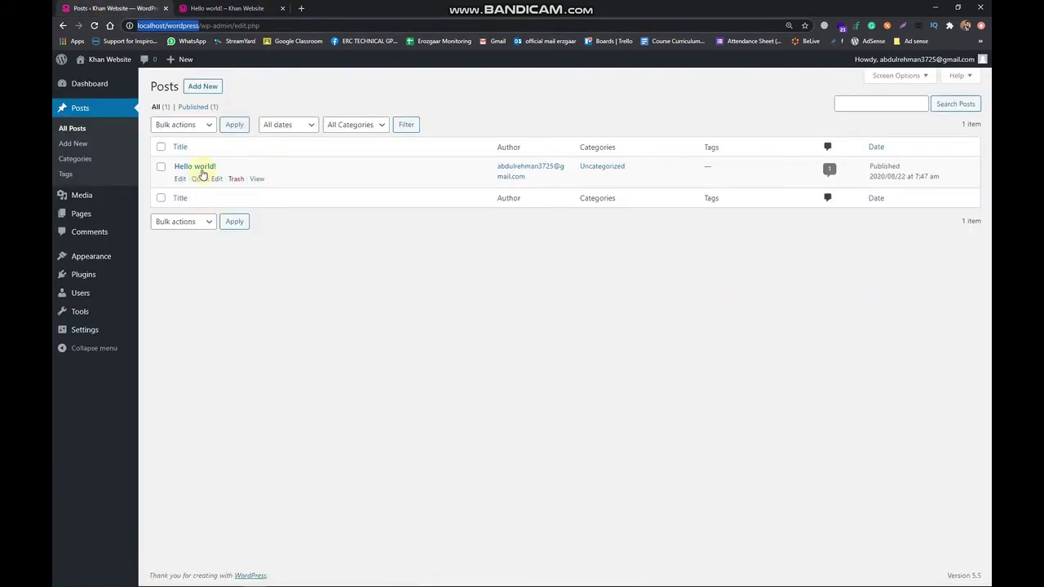
left_click(181, 178)
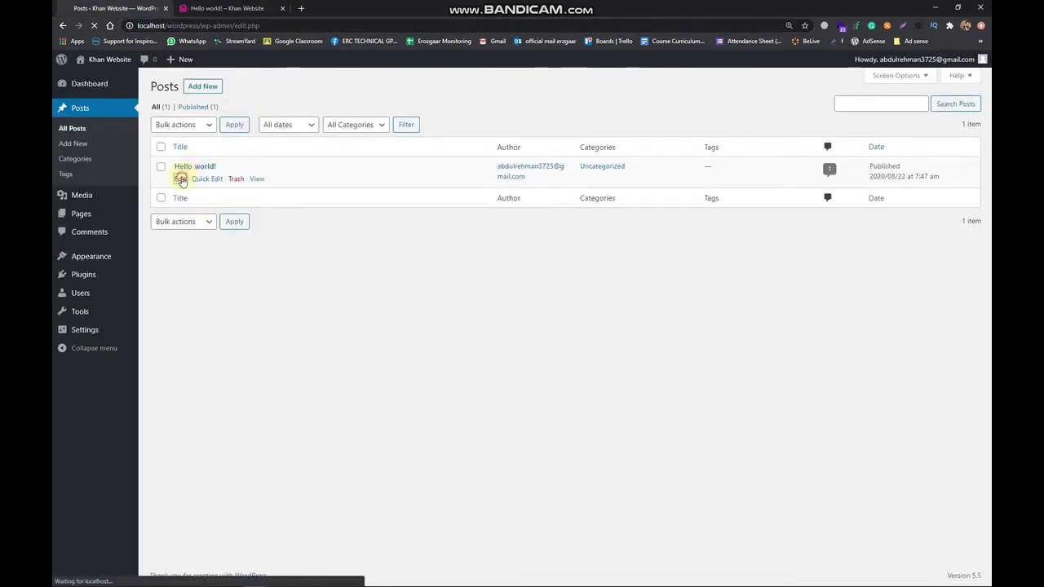
left_click(217, 8)
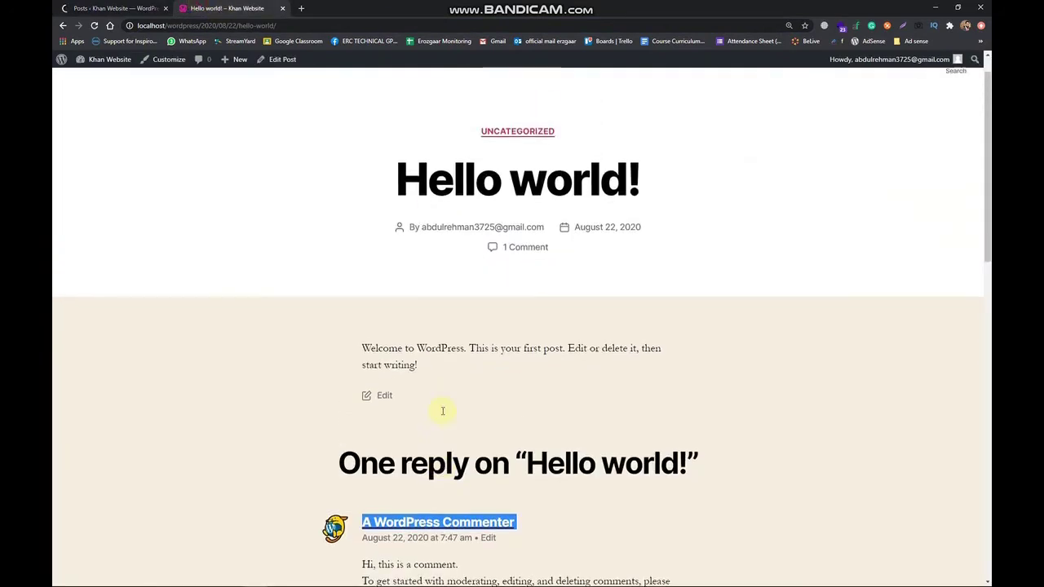
scroll(442, 412, "down", 3)
left_click(148, 6)
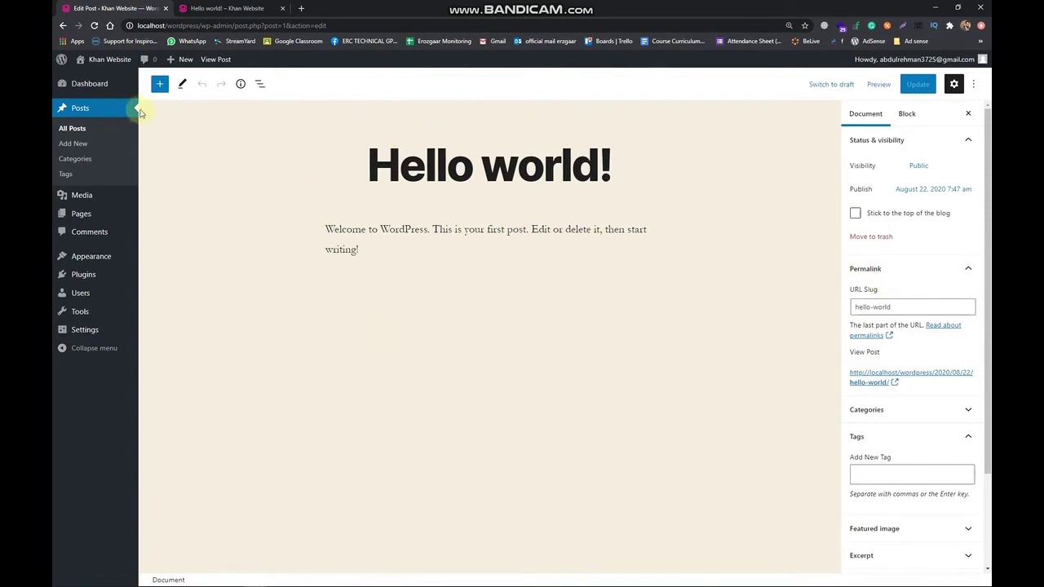
Step: Return to the list of all posts and view the post Categories and Tags pages
left_click(80, 128)
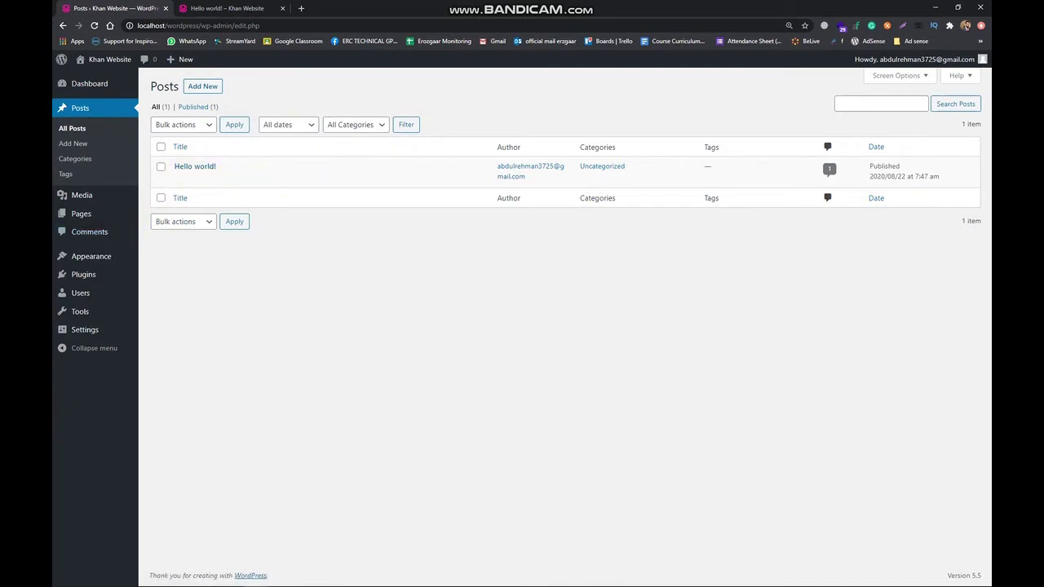
left_click(90, 160)
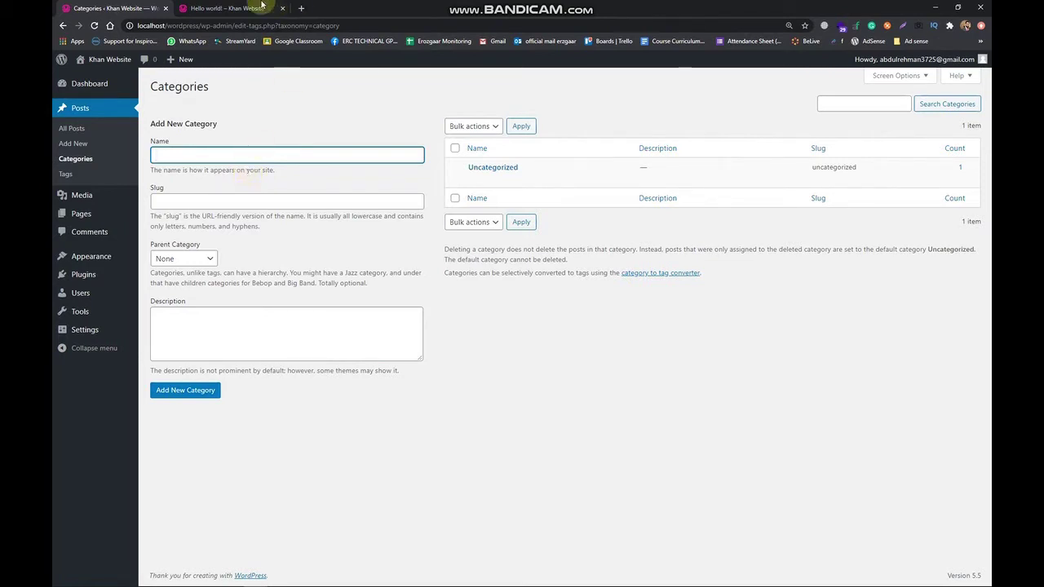
left_click(69, 179)
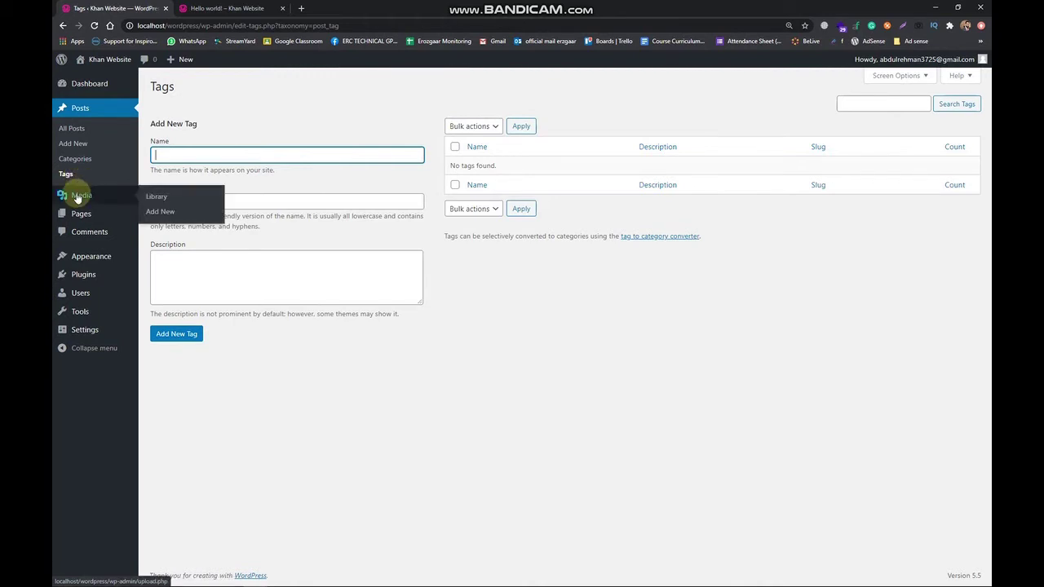
Step: Open the Media Library, browse the computer's files for a new upload and cancel the file selection
mouse_move(90, 200)
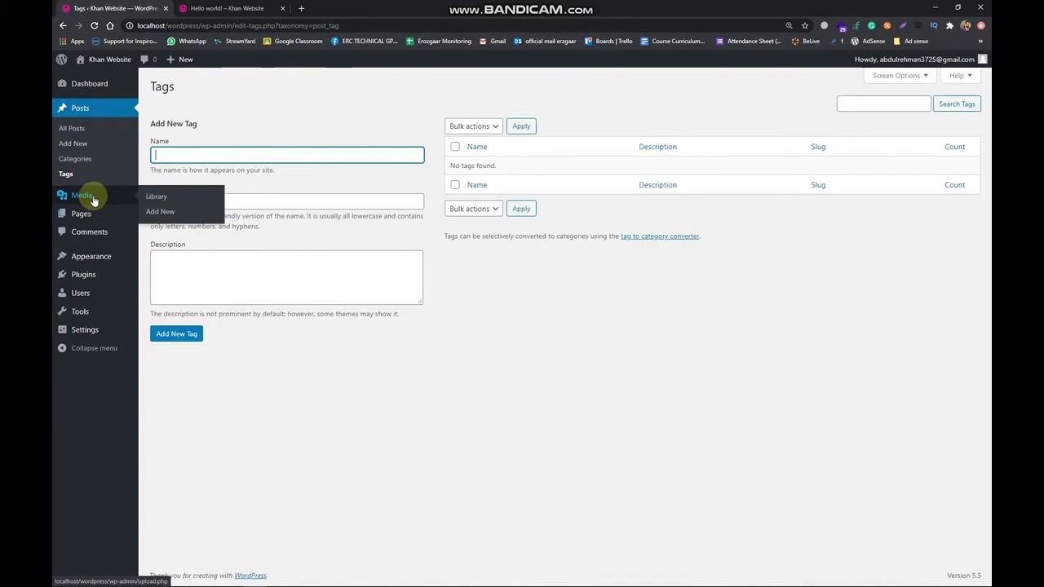
left_click(99, 202)
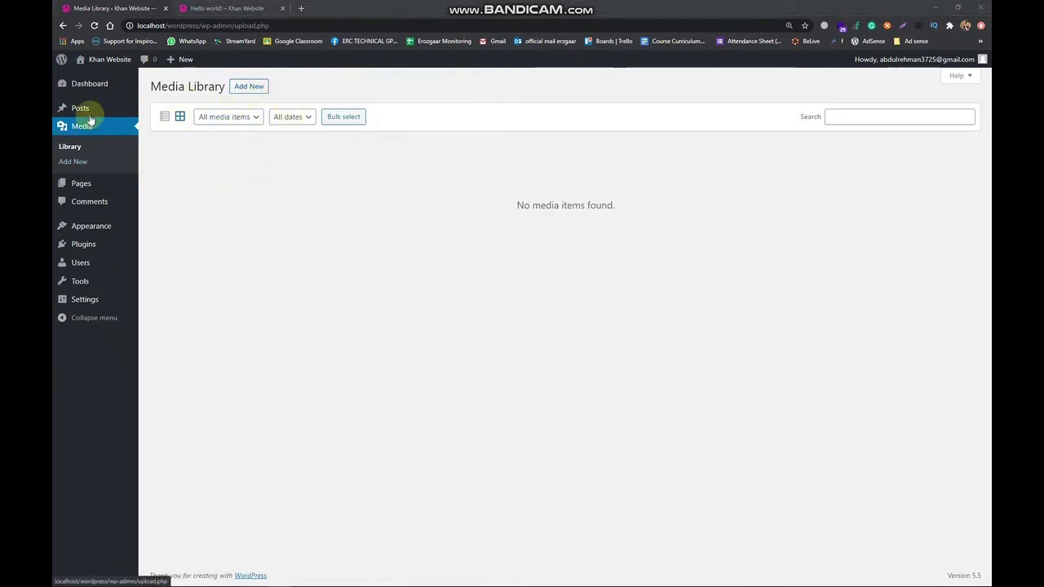
mouse_move(91, 118)
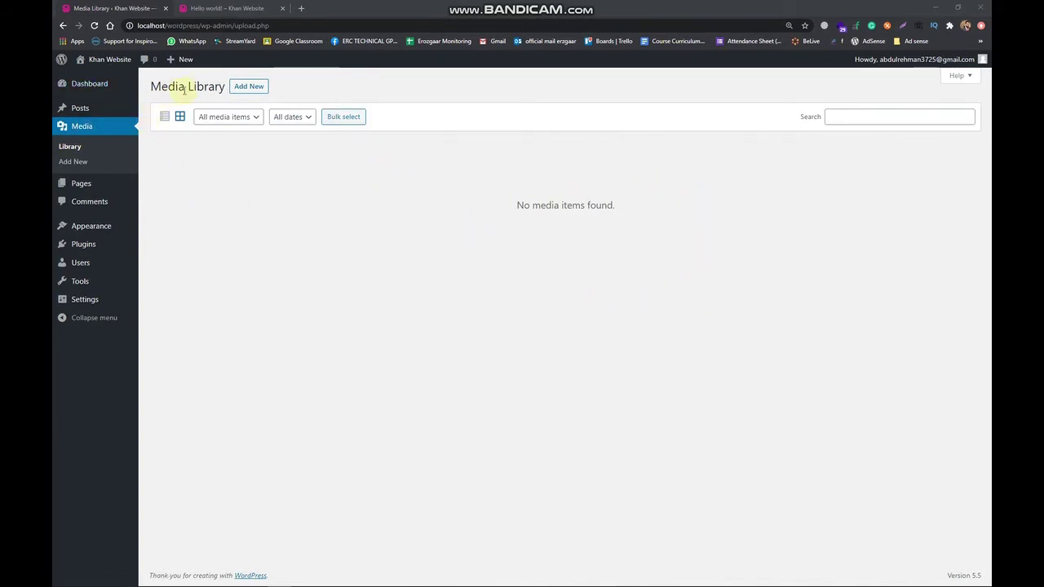
left_click(248, 87)
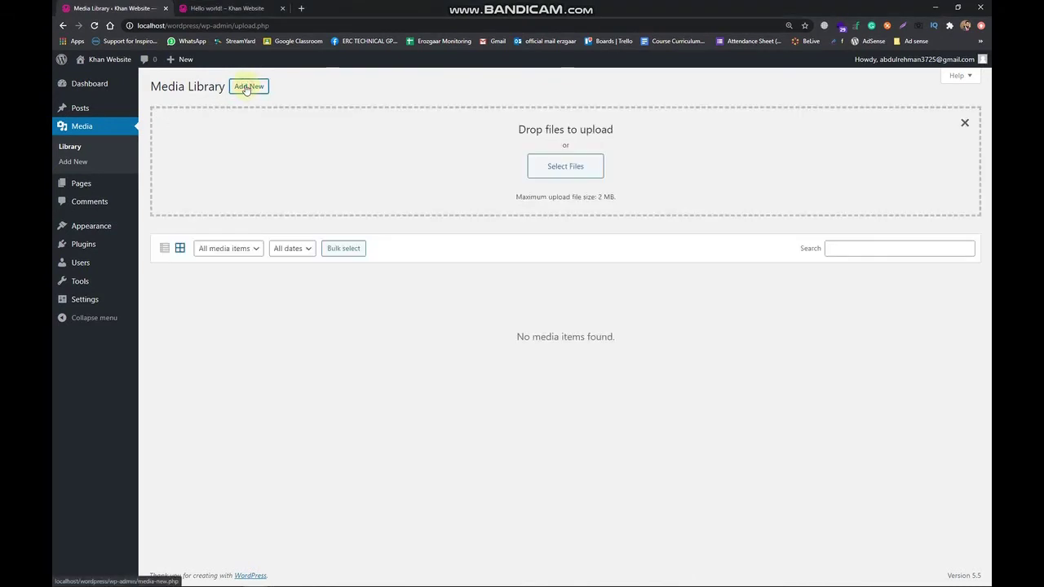
left_click(564, 168)
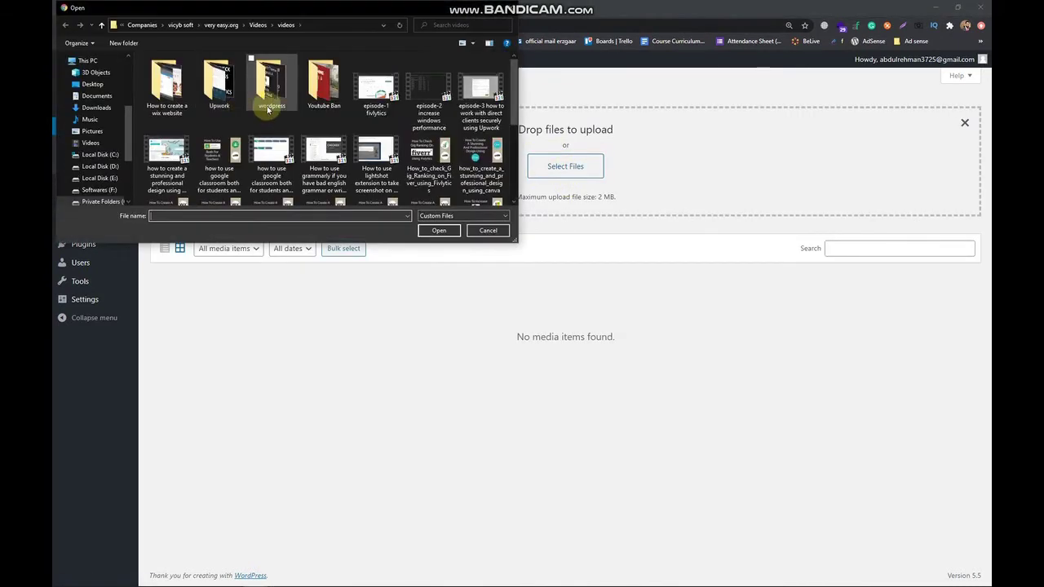
scroll(432, 167, "down", 2)
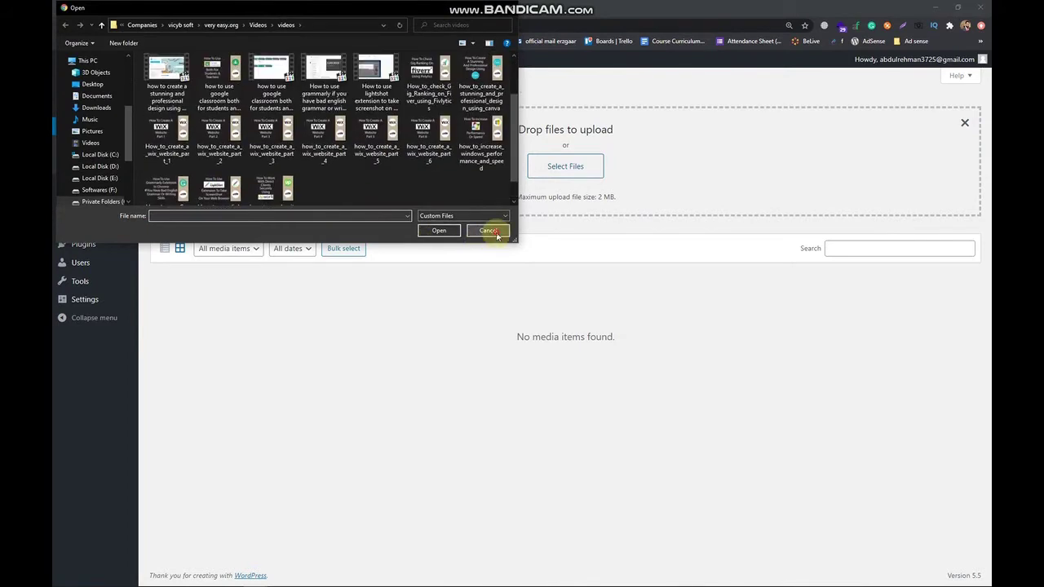
left_click(494, 232)
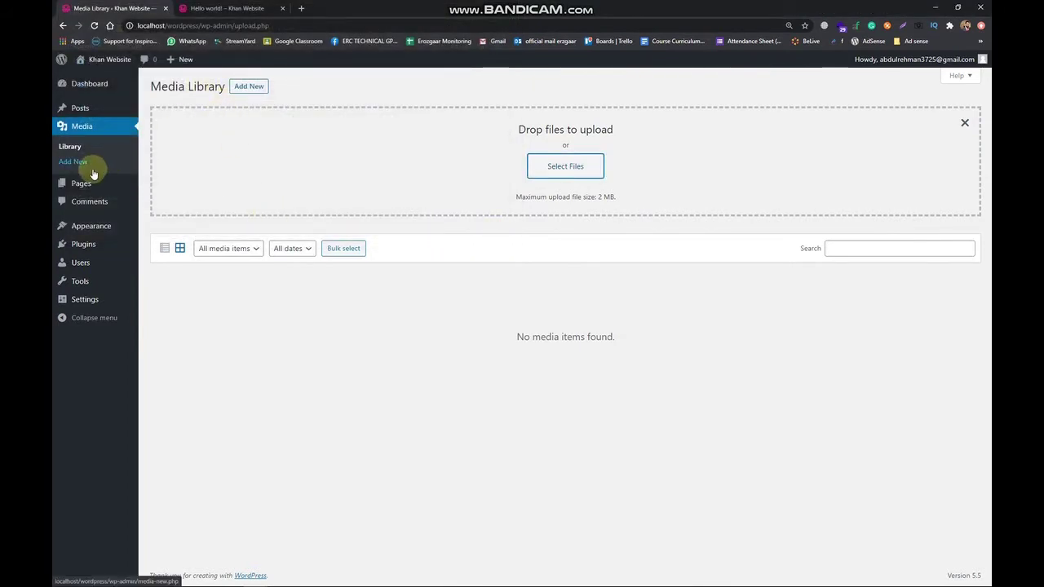
Step: Open the list of all pages and review the Hello world! post's title, details and content on the front end
mouse_move(104, 193)
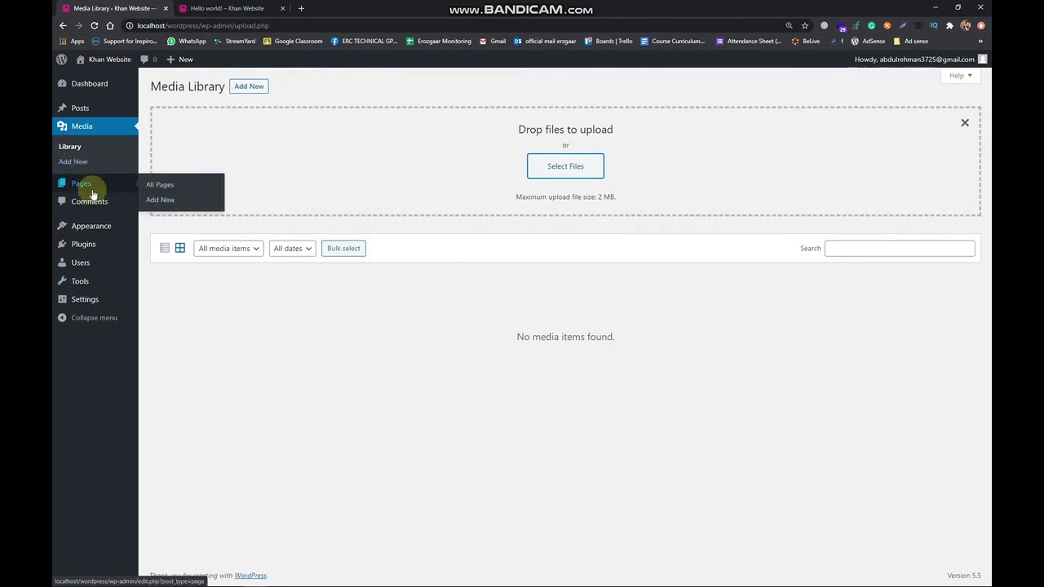
left_click(92, 194)
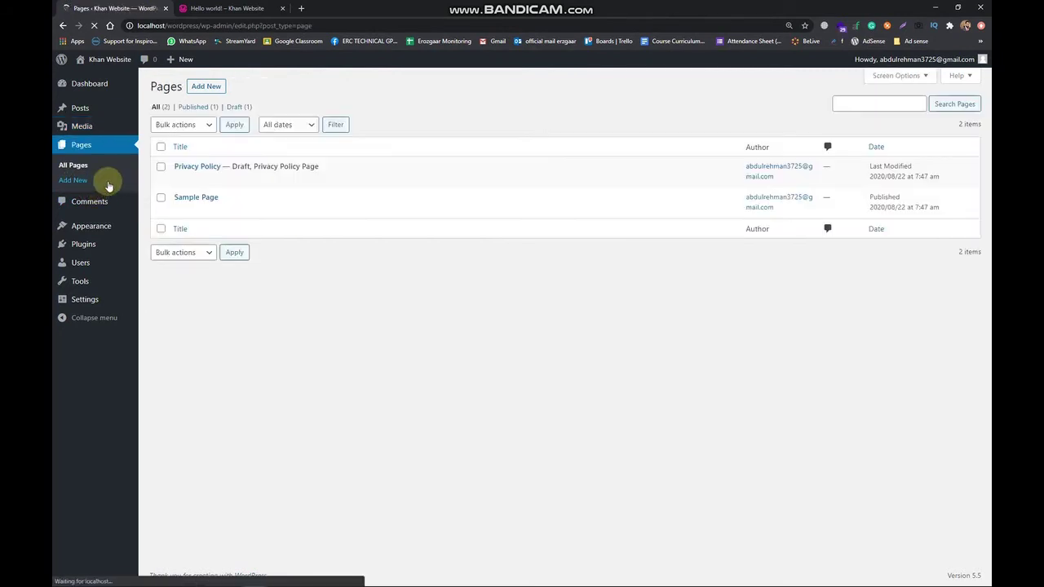
left_click(196, 8)
scroll(543, 261, "up", 5)
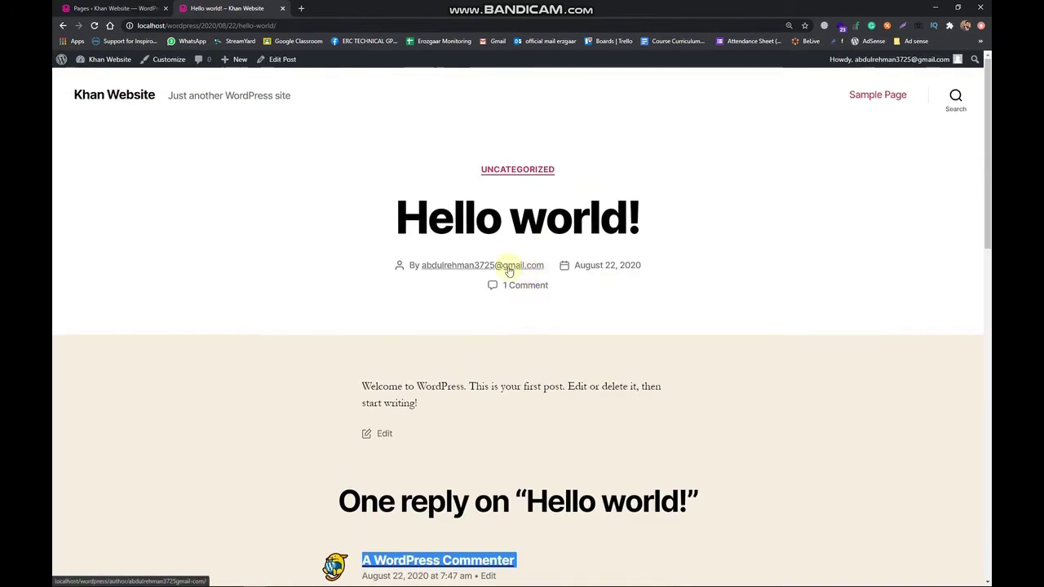
scroll(469, 188, "down", 2)
scroll(445, 127, "up", 1)
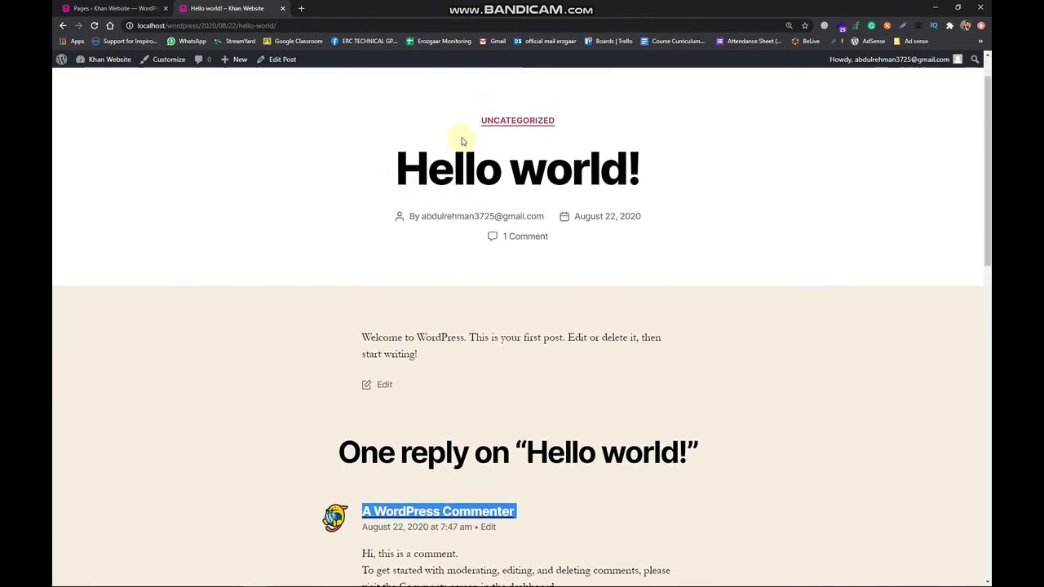
left_click_drag(468, 116, 699, 450)
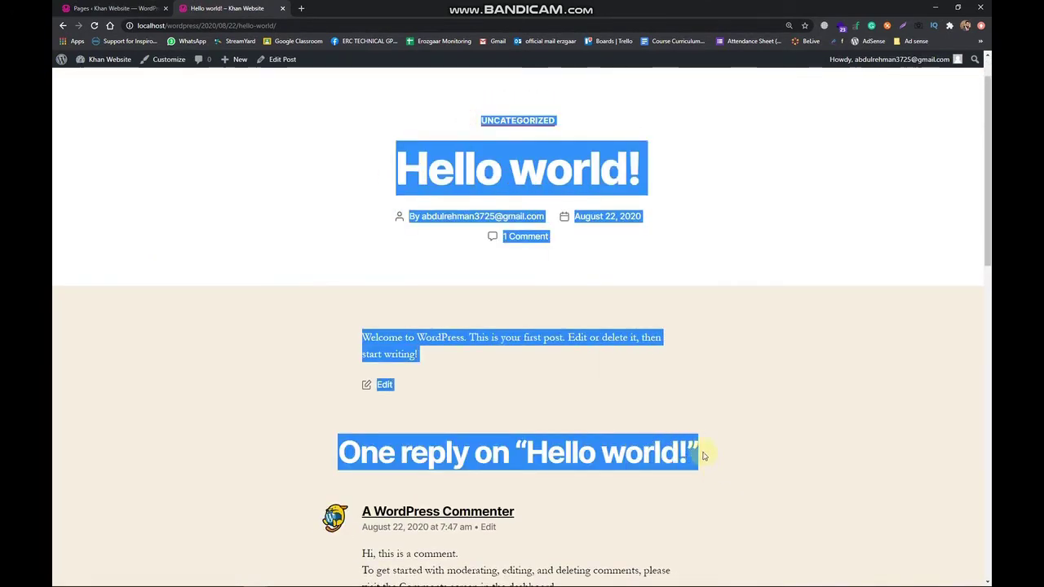
scroll(699, 450, "down", 1)
scroll(555, 411, "up", 2)
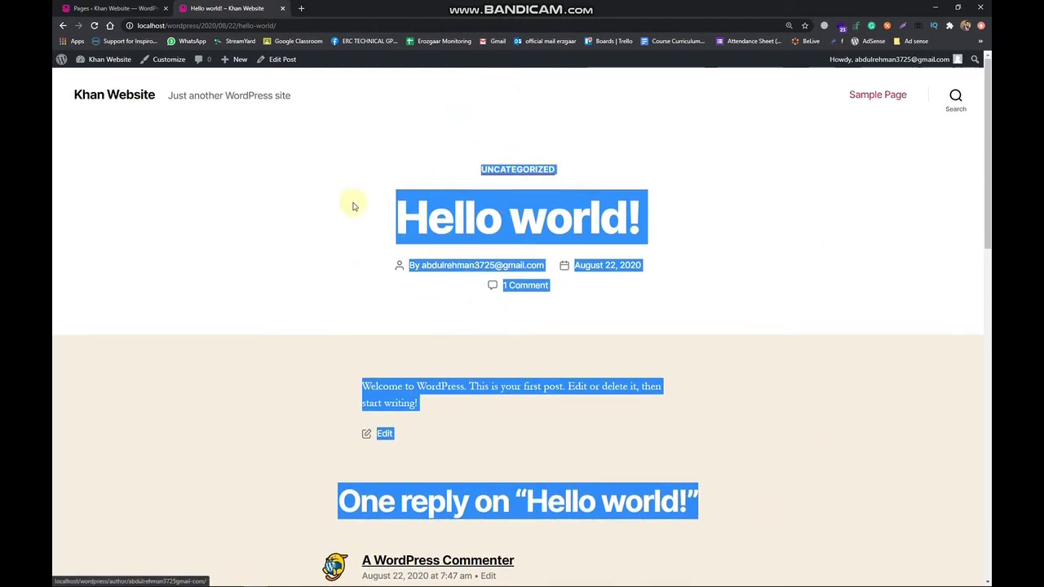
Step: Examine the site header, the body, the footer widgets and the web address of the published Hello world! post
left_click(54, 92)
left_click_drag(54, 92, 811, 61)
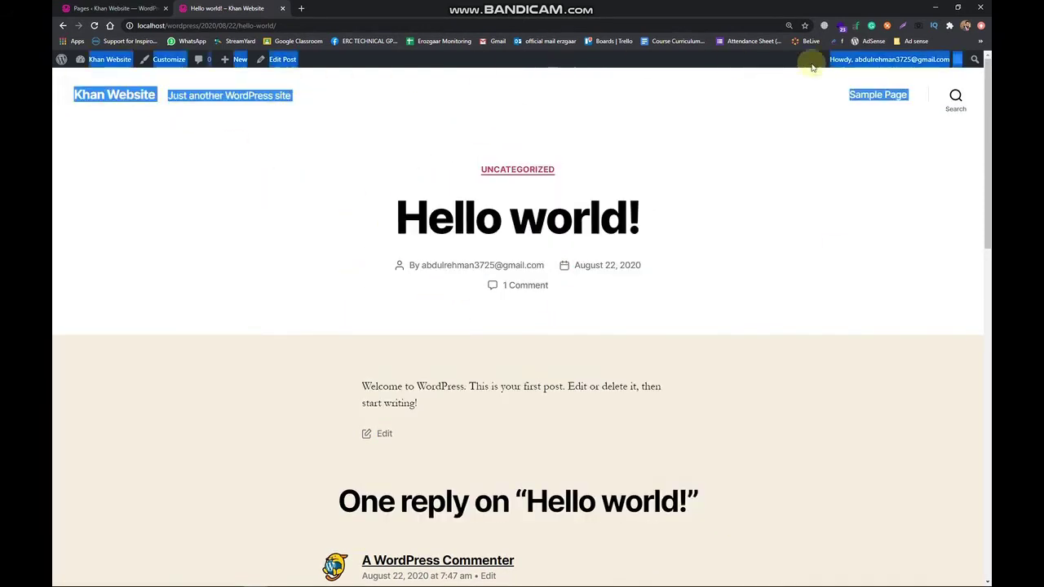
left_click(988, 111)
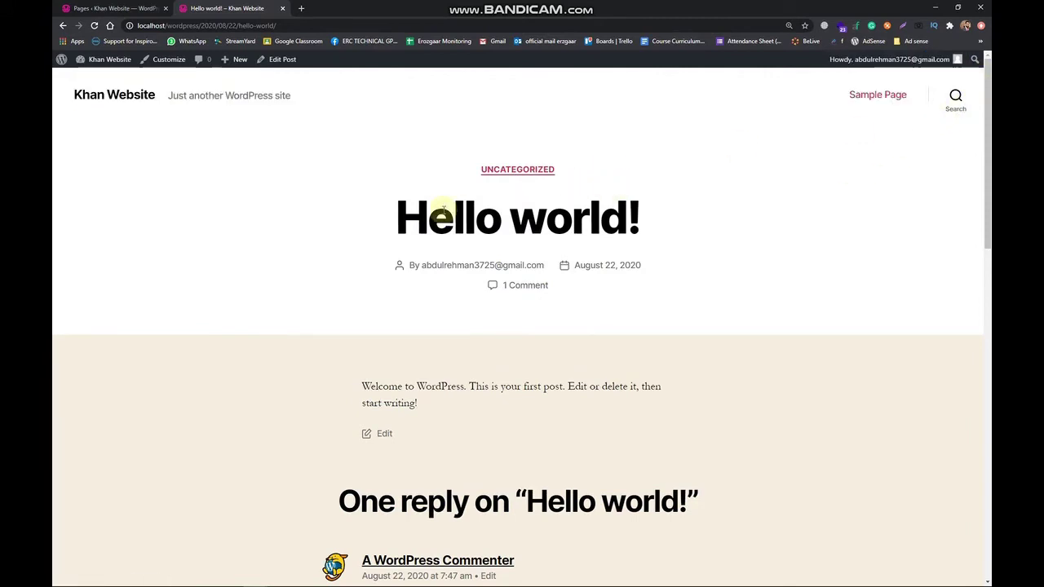
left_click_drag(370, 174, 734, 536)
scroll(664, 443, "down", 10)
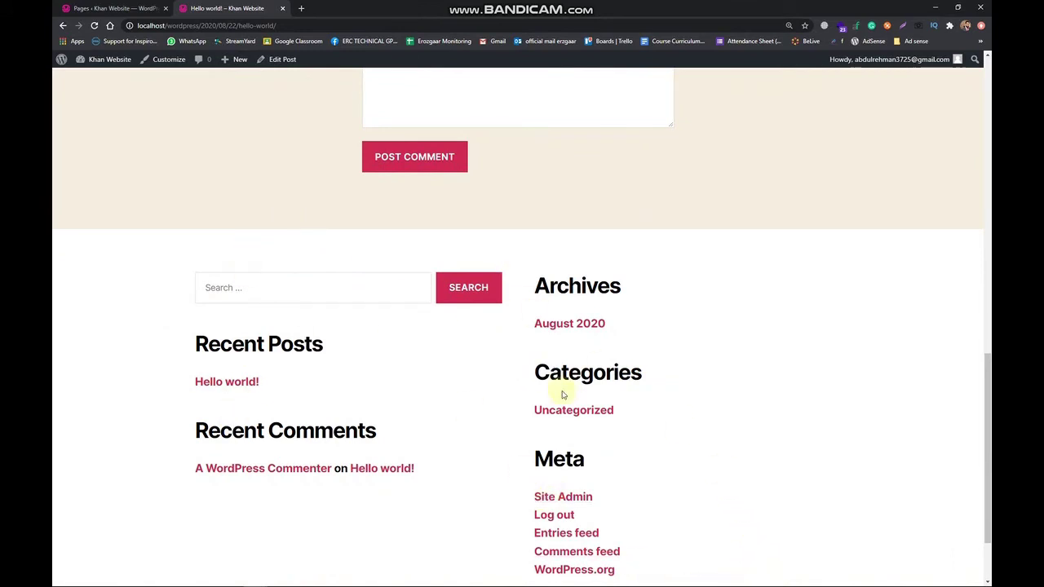
scroll(571, 399, "up", 4)
scroll(578, 402, "up", 6)
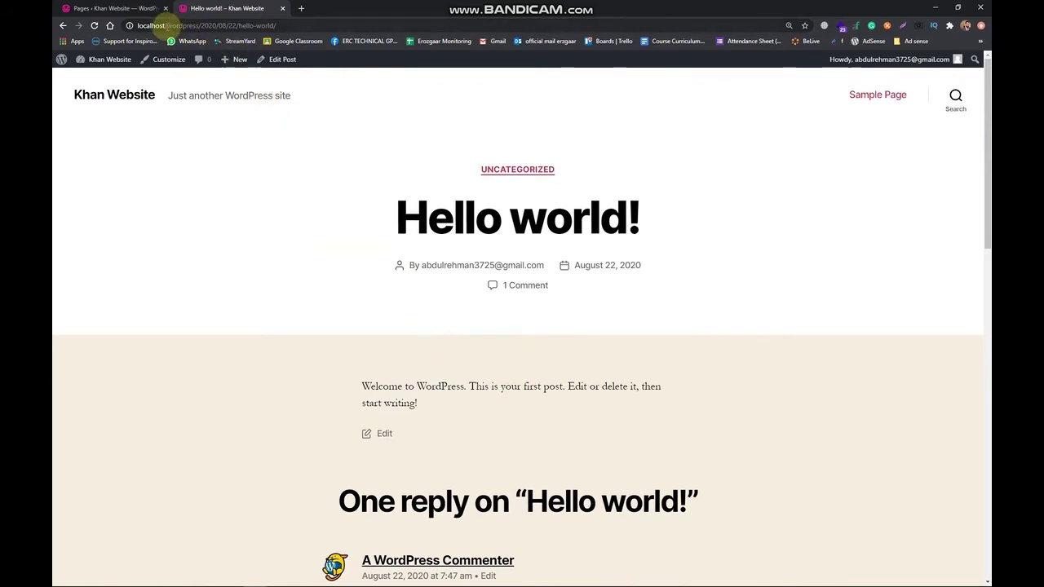
left_click(137, 26)
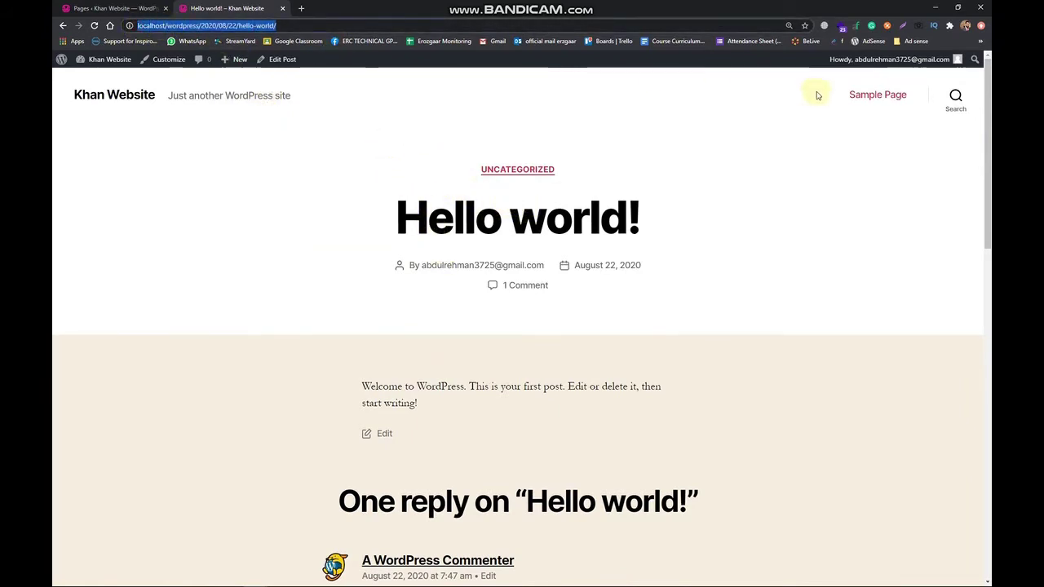
Step: Open the Sample Page from the site's navigation and examine its title, text and footer widgets
left_click(863, 99)
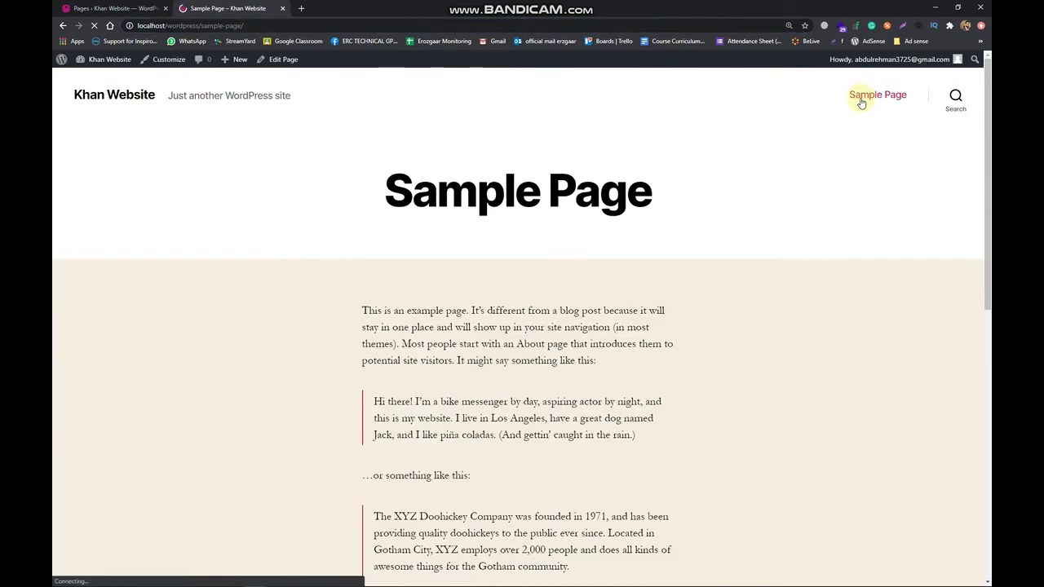
scroll(631, 326, "down", 15)
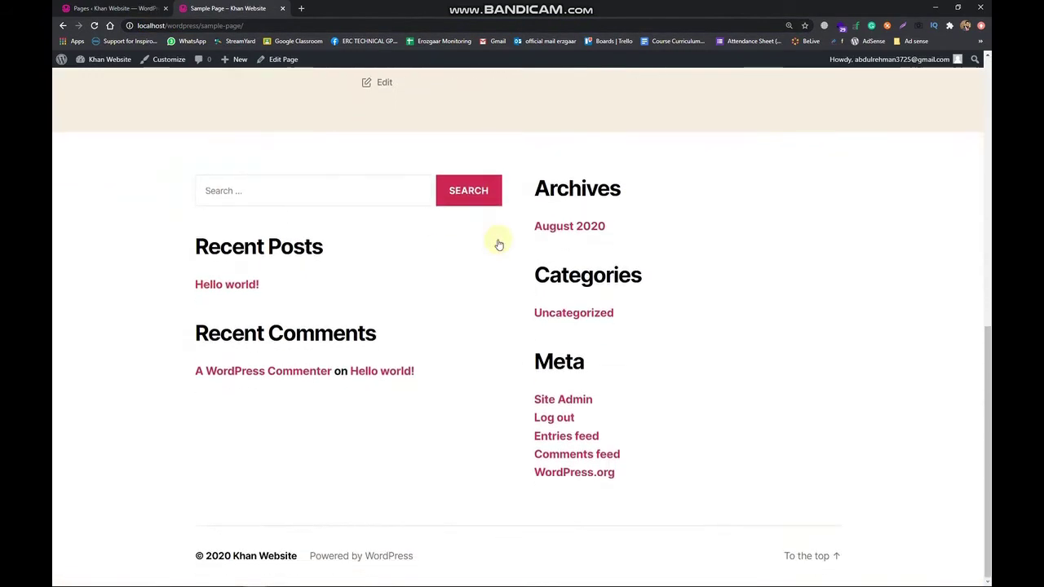
scroll(497, 242, "up", 15)
left_click_drag(398, 190, 555, 459)
scroll(466, 448, "down", 3)
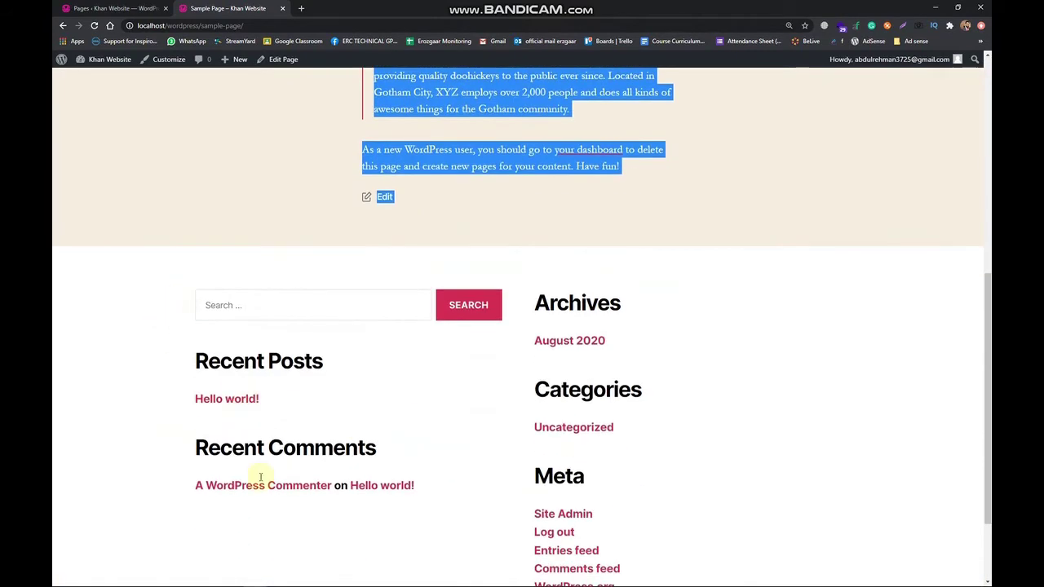
scroll(585, 349, "up", 1)
scroll(584, 349, "up", 10)
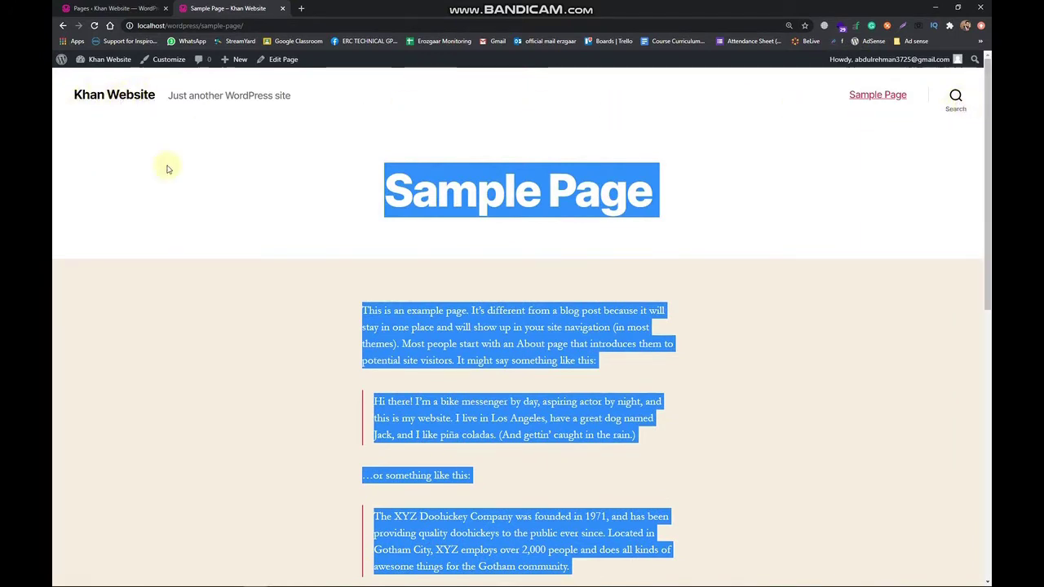
Step: Return to the admin's Pages list and check the Privacy Policy and Sample Page entries, including the draft status
left_click(114, 8)
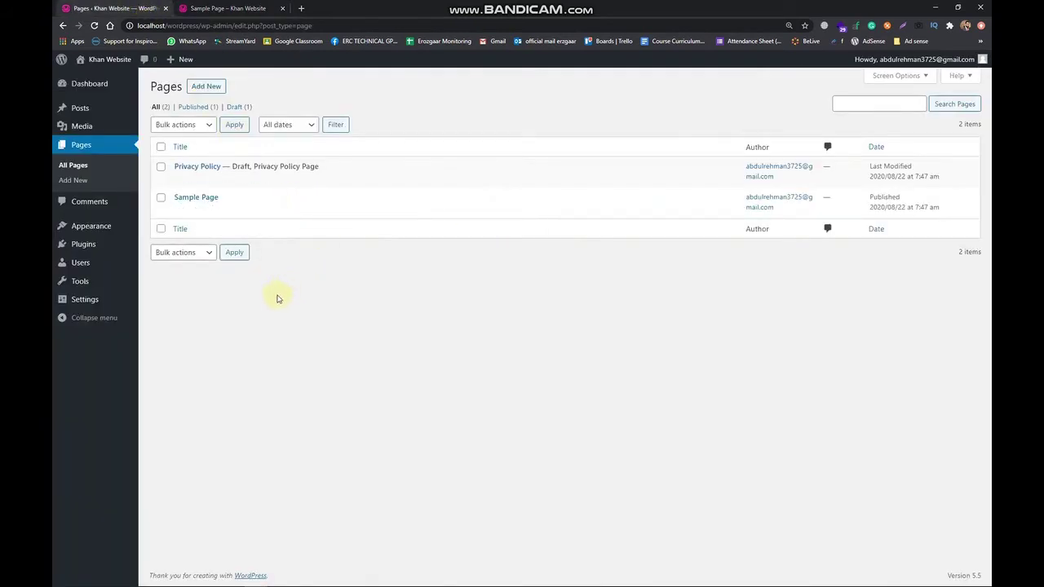
mouse_move(190, 178)
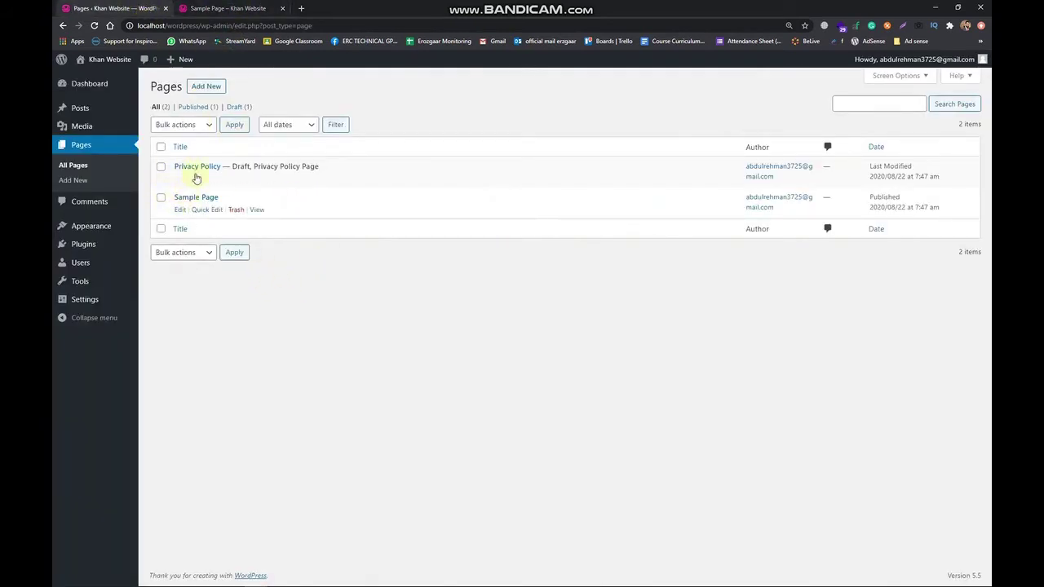
mouse_move(183, 198)
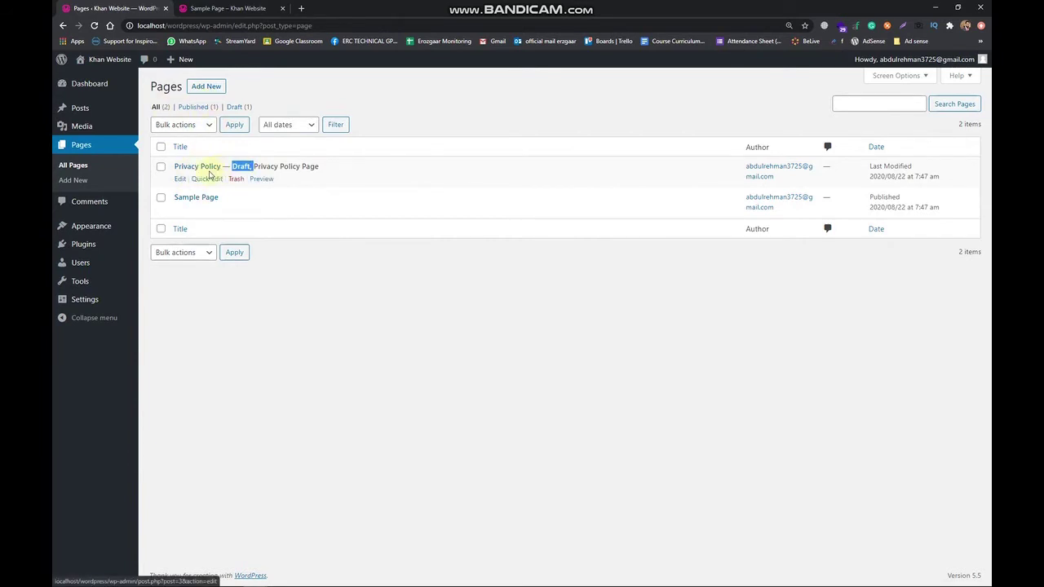
left_click(233, 8)
left_click(153, 6)
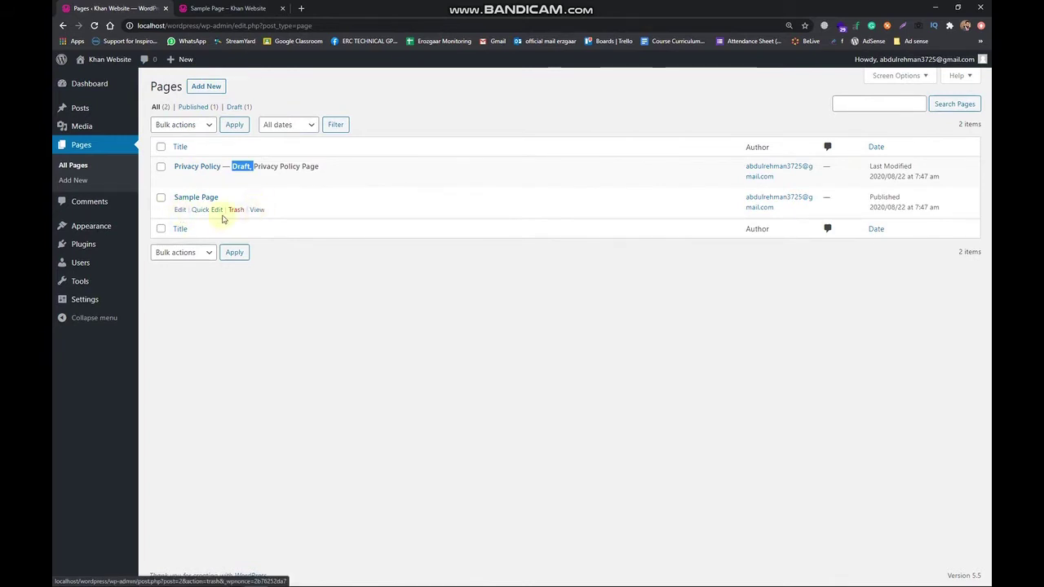
Step: Open the Sample Page for editing and compare its title and content with the published page
left_click(180, 211)
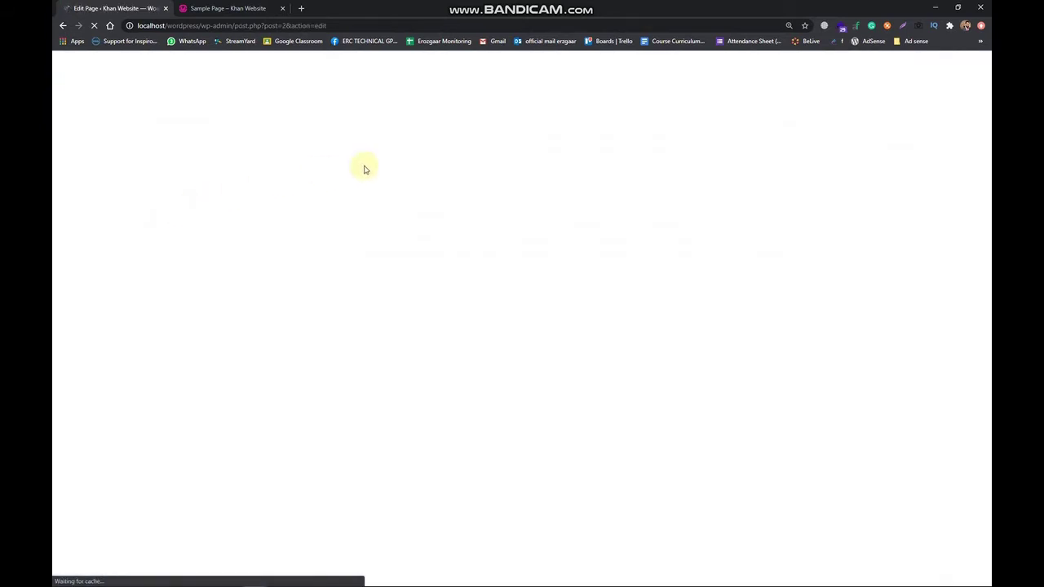
left_click(264, 8)
left_click(459, 326)
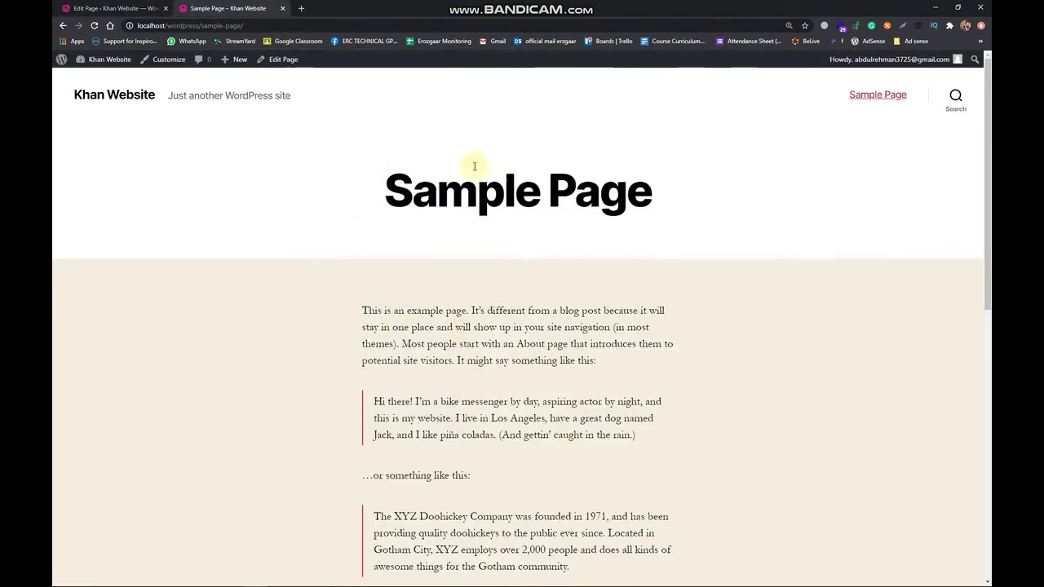
left_click_drag(382, 189, 682, 214)
left_click(72, 8)
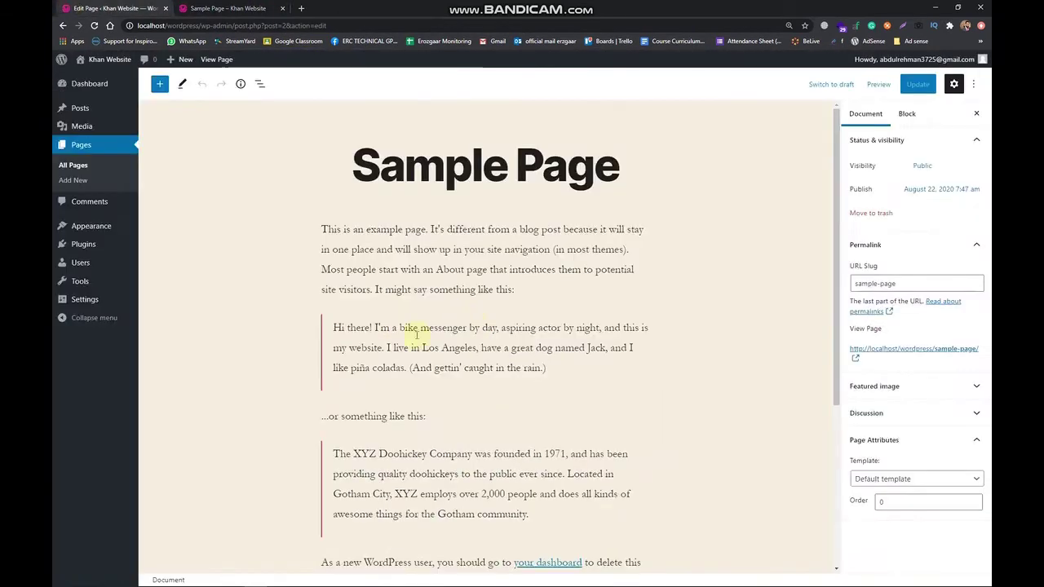
scroll(408, 333, "down", 3)
scroll(352, 279, "up", 3)
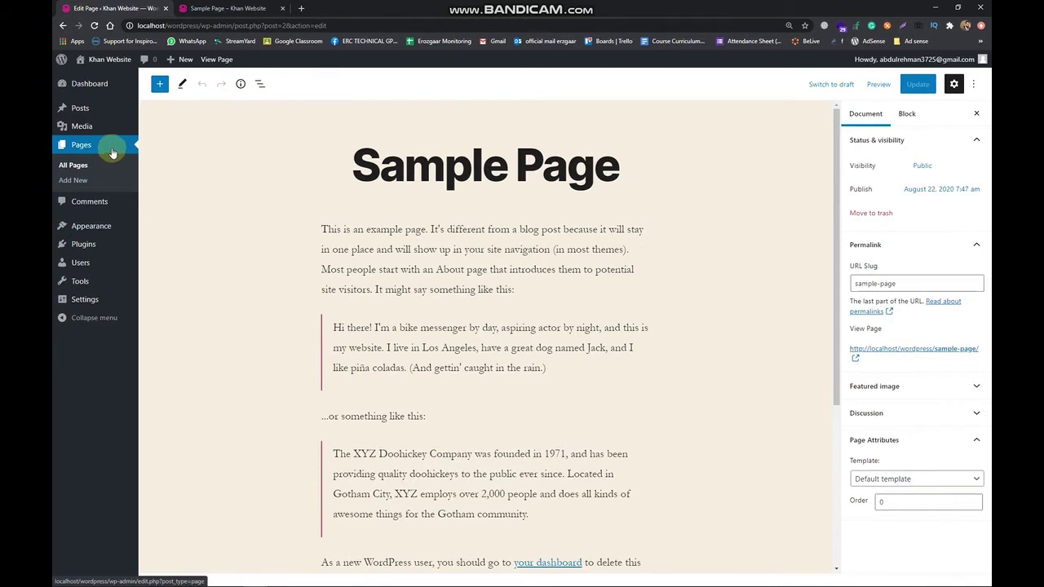
Step: Open the Comments list and go to the comment form of the Hello world! post on the front end
left_click(98, 206)
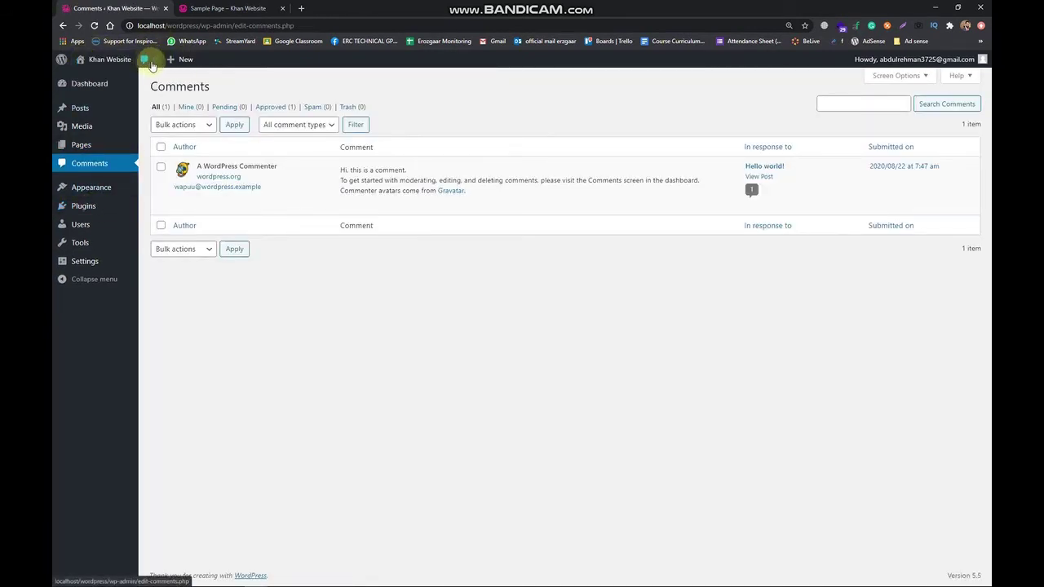
left_click(220, 8)
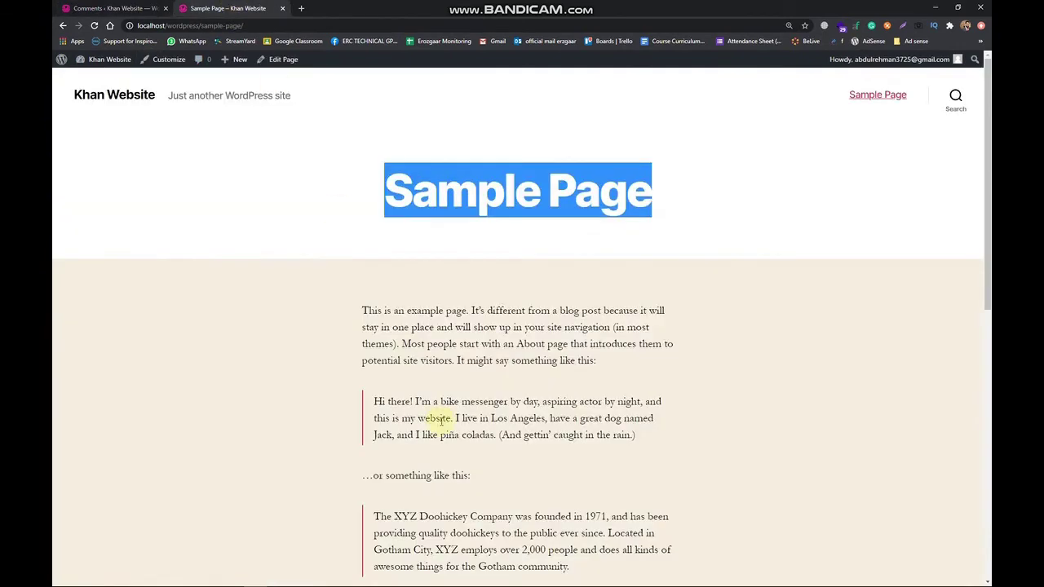
scroll(440, 420, "down", 5)
scroll(440, 429, "up", 4)
scroll(489, 489, "down", 5)
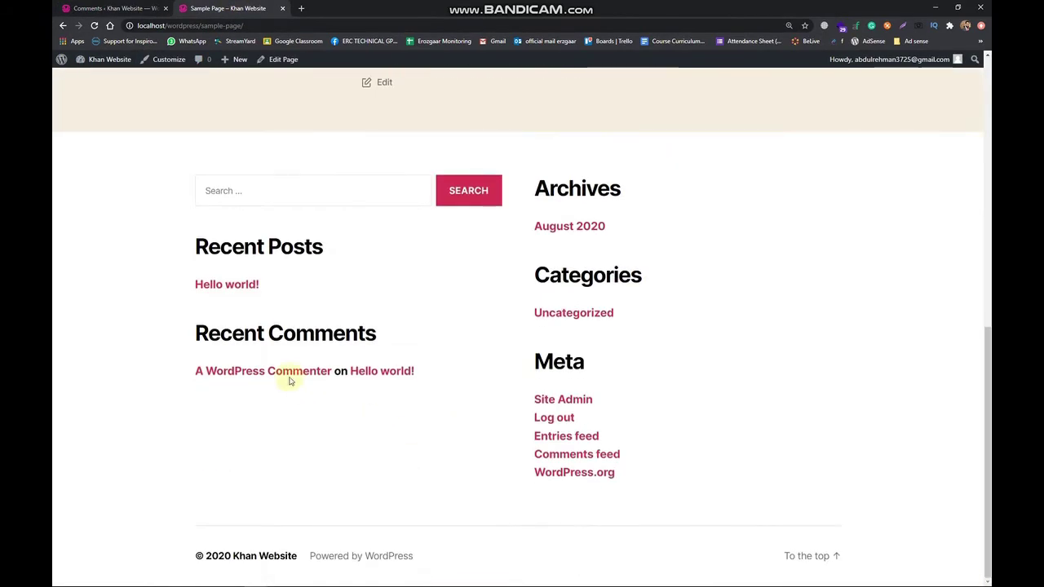
left_click(231, 287)
scroll(350, 362, "down", 4)
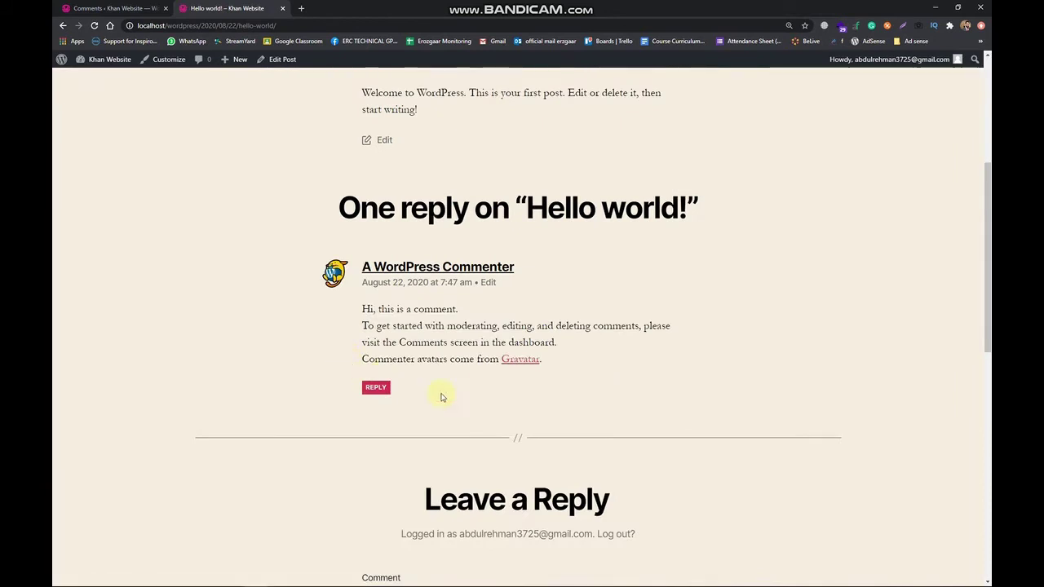
scroll(441, 397, "down", 3)
left_click(446, 321)
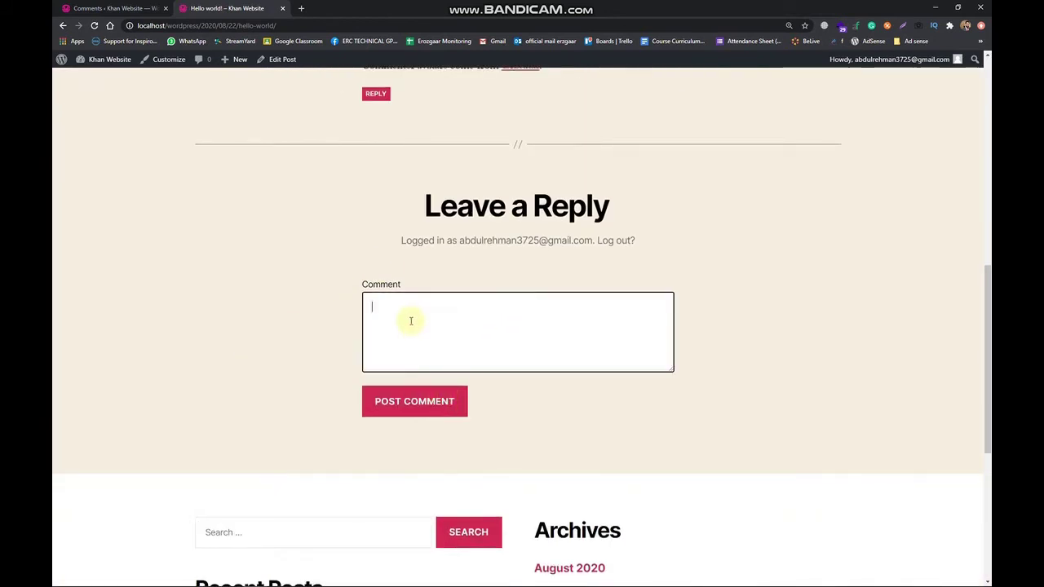
Step: Examine the existing comment on the Hello world! post and return to the admin's Comments list
scroll(427, 413, "up", 4)
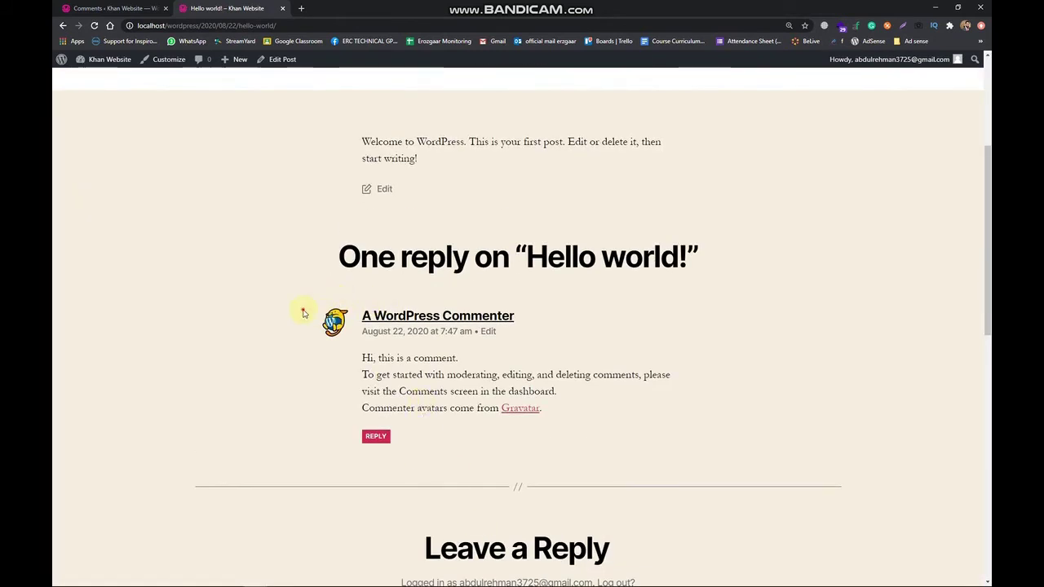
left_click_drag(303, 310, 450, 433)
left_click(478, 432)
left_click(106, 8)
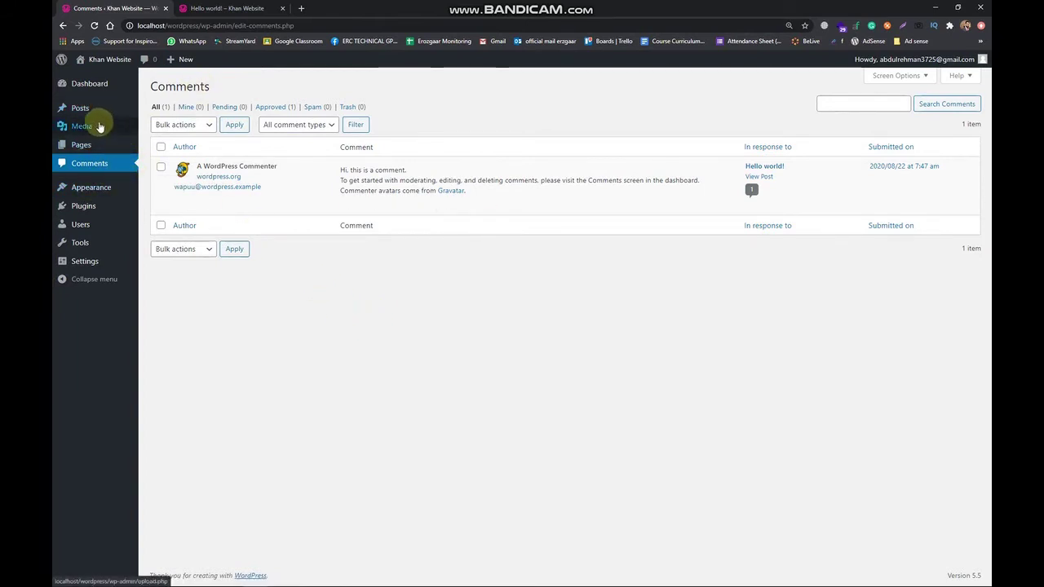
Step: Open the Themes page and examine the current theme's layout on the front-end Hello world! post, from header to footer
mouse_move(102, 188)
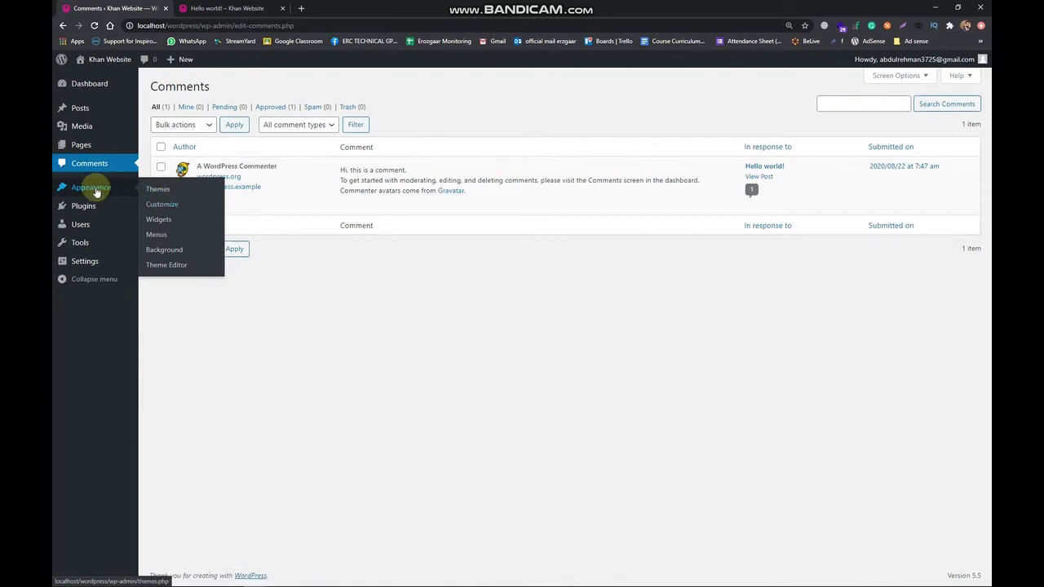
left_click(95, 191)
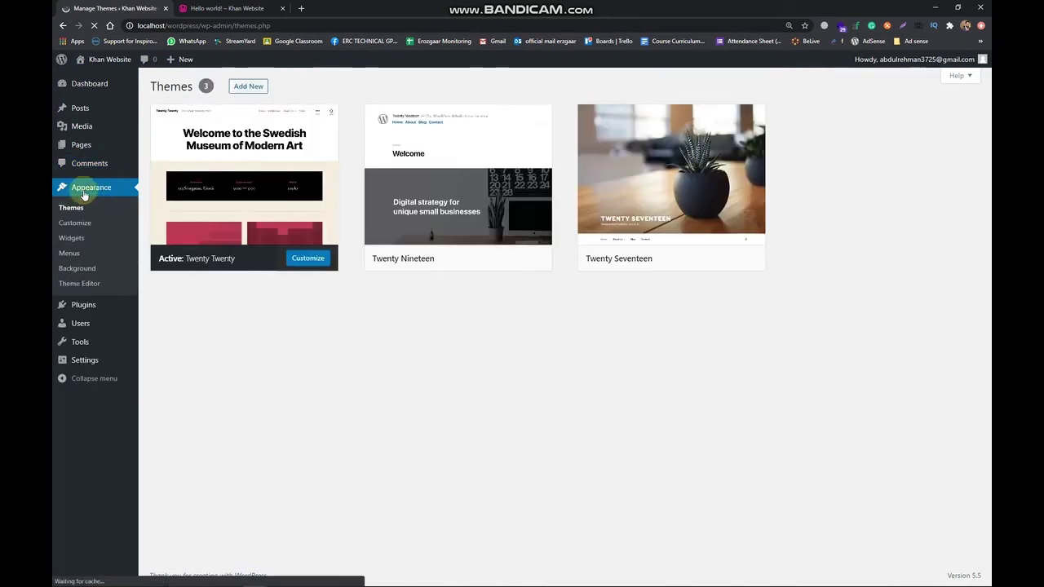
left_click(230, 8)
scroll(770, 395, "up", 4)
scroll(248, 356, "down", 5)
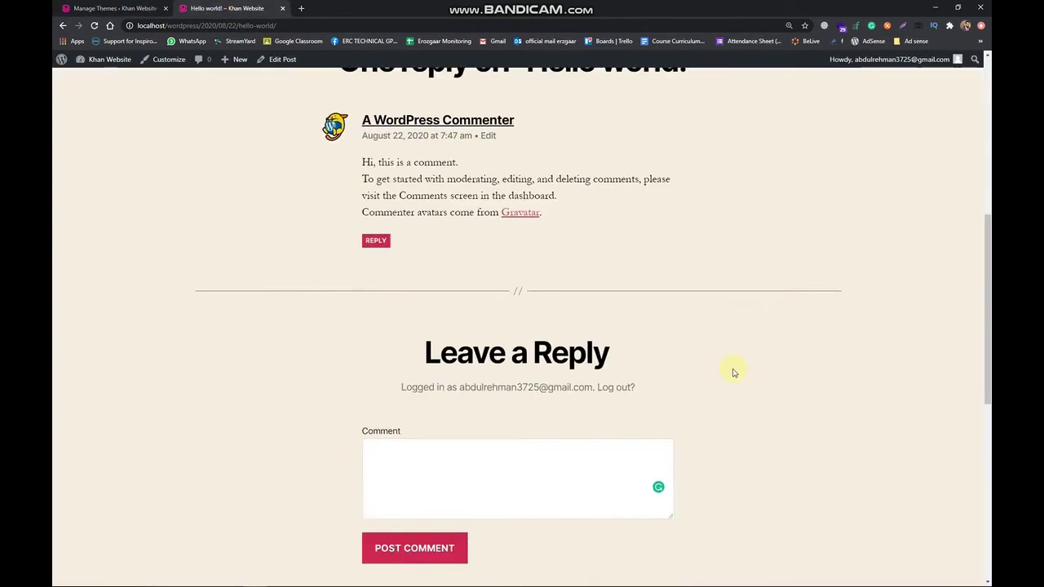
scroll(732, 368, "up", 5)
scroll(182, 331, "down", 10)
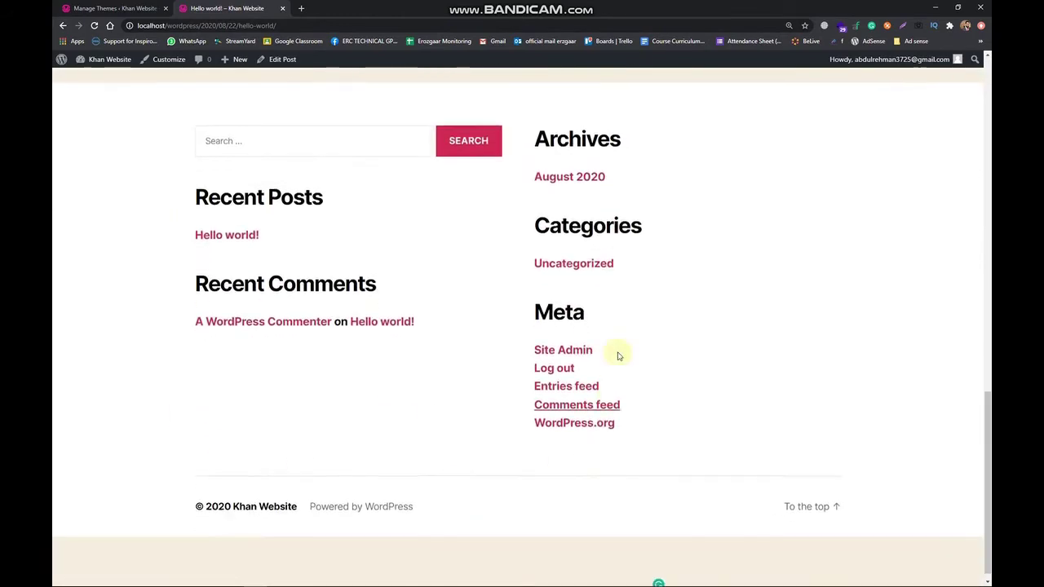
scroll(617, 352, "up", 10)
scroll(366, 277, "down", 3)
scroll(355, 122, "down", 6)
scroll(228, 121, "up", 10)
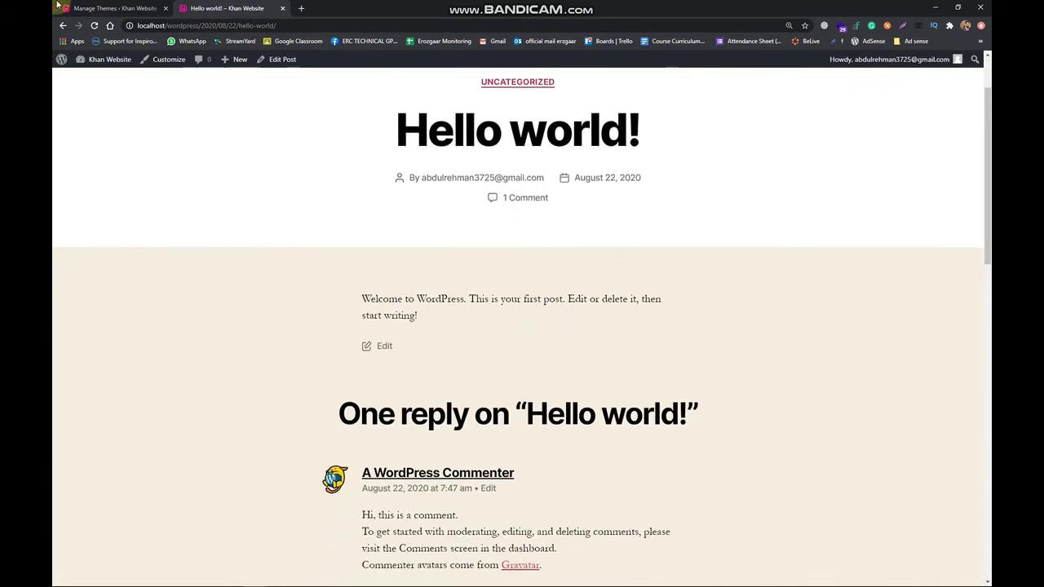
Step: Return to the installed themes, open the Customizer for the Twenty Twenty theme and examine its previewed demo page
left_click(107, 8)
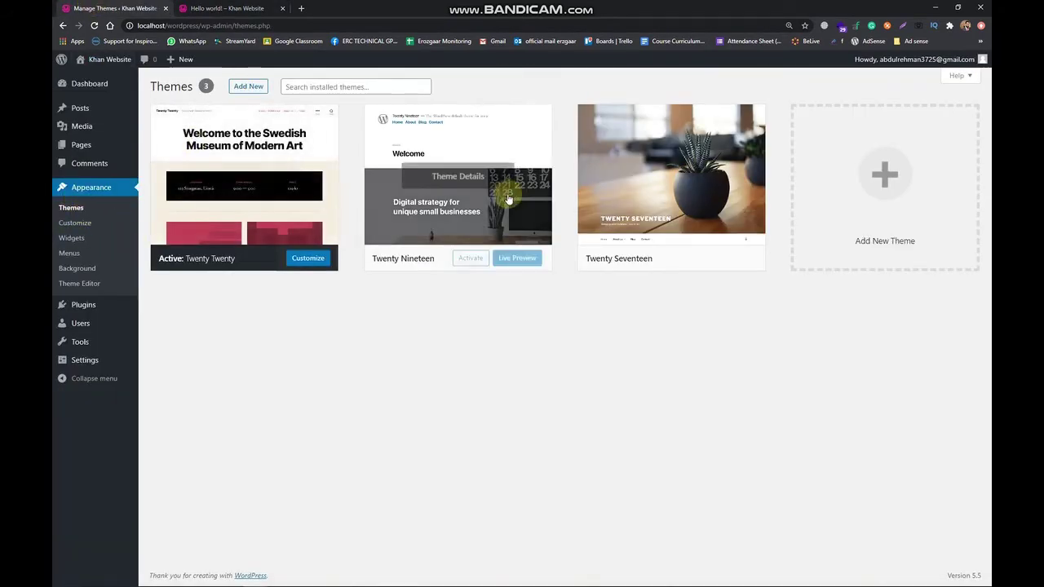
mouse_move(511, 215)
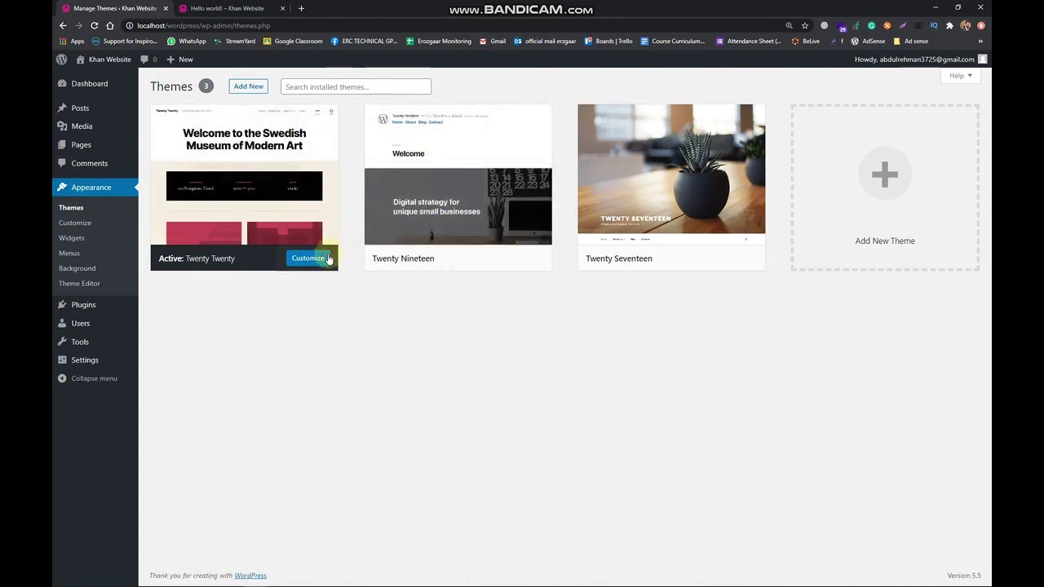
mouse_move(644, 214)
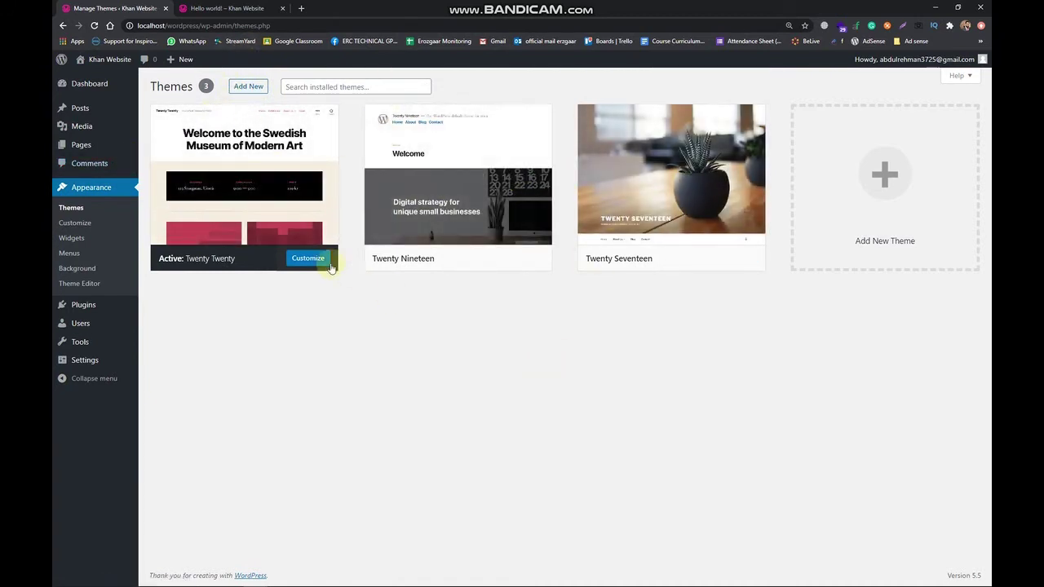
left_click(90, 231)
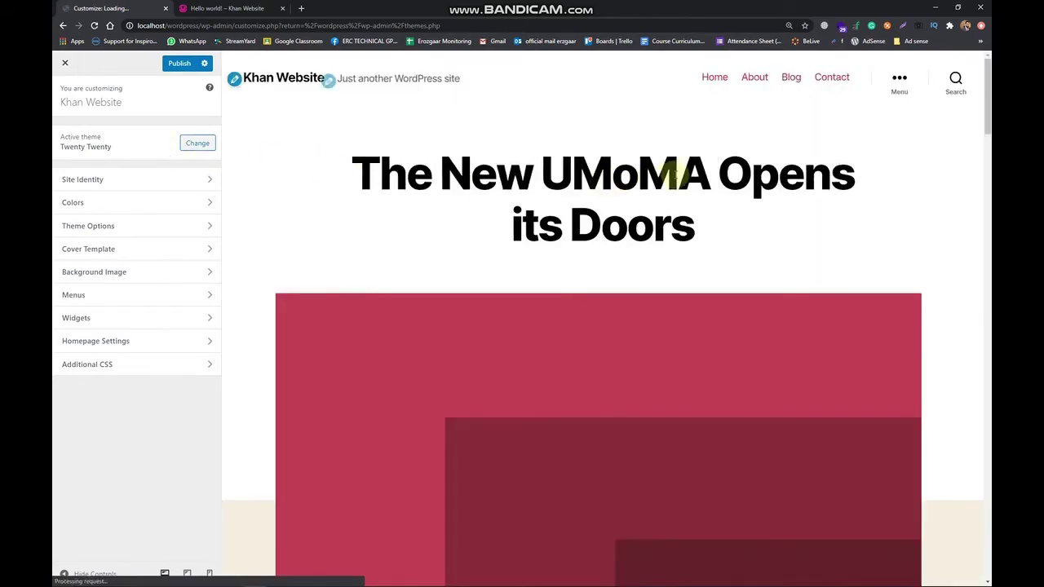
scroll(676, 200, "down", 5)
scroll(617, 176, "down", 15)
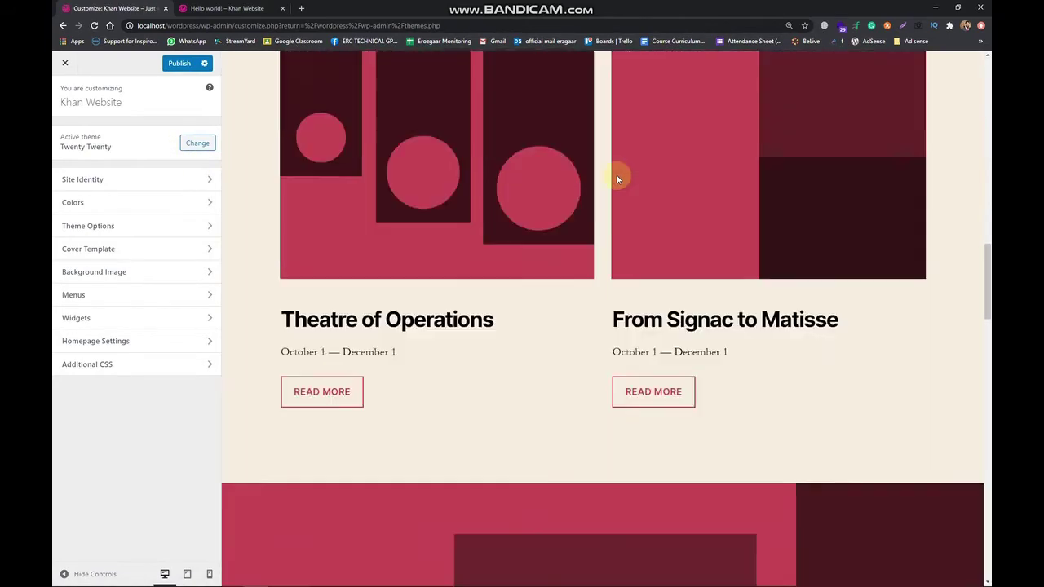
scroll(618, 178, "down", 2)
scroll(616, 184, "up", 20)
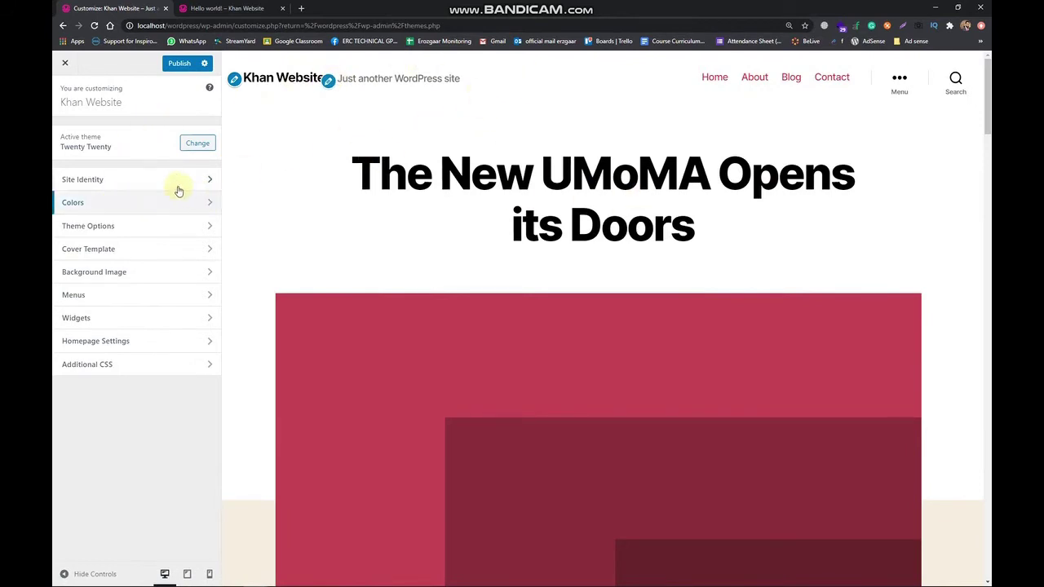
Step: Compare the site's published home page, down to its footer, with the Customizer preview
left_click(216, 8)
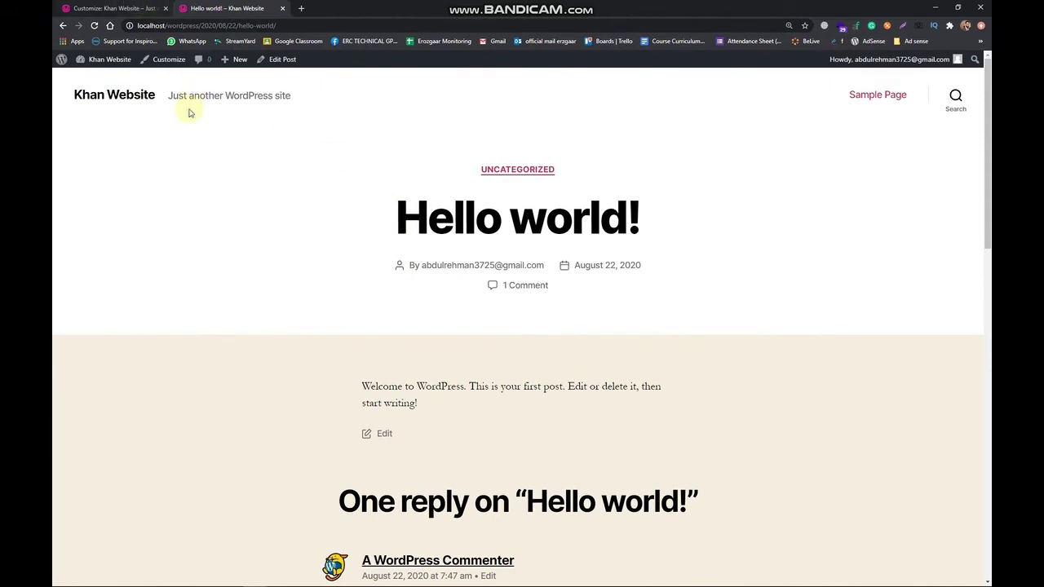
left_click(98, 98)
scroll(514, 290, "down", 4)
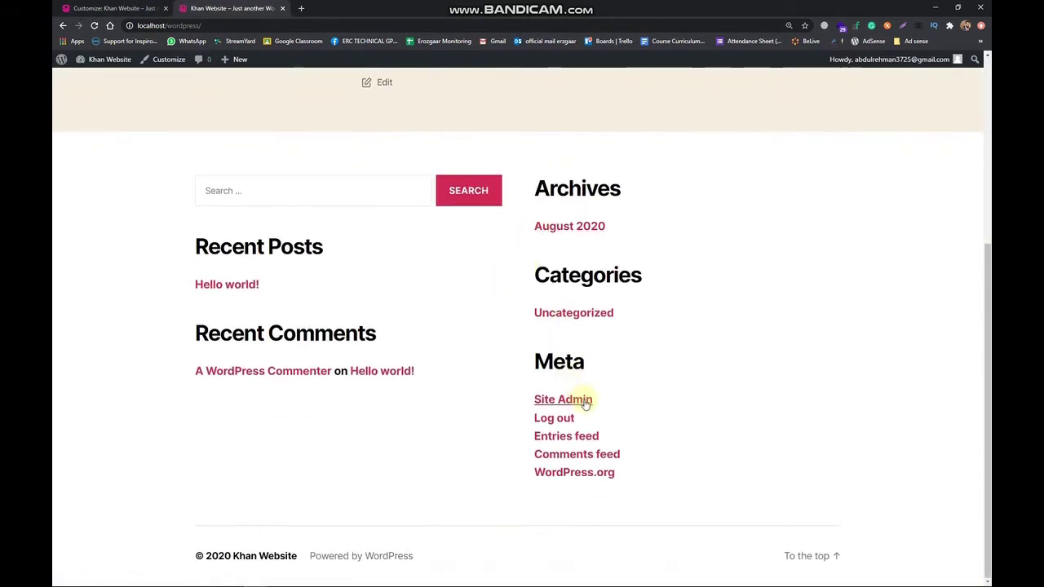
left_click(98, 10)
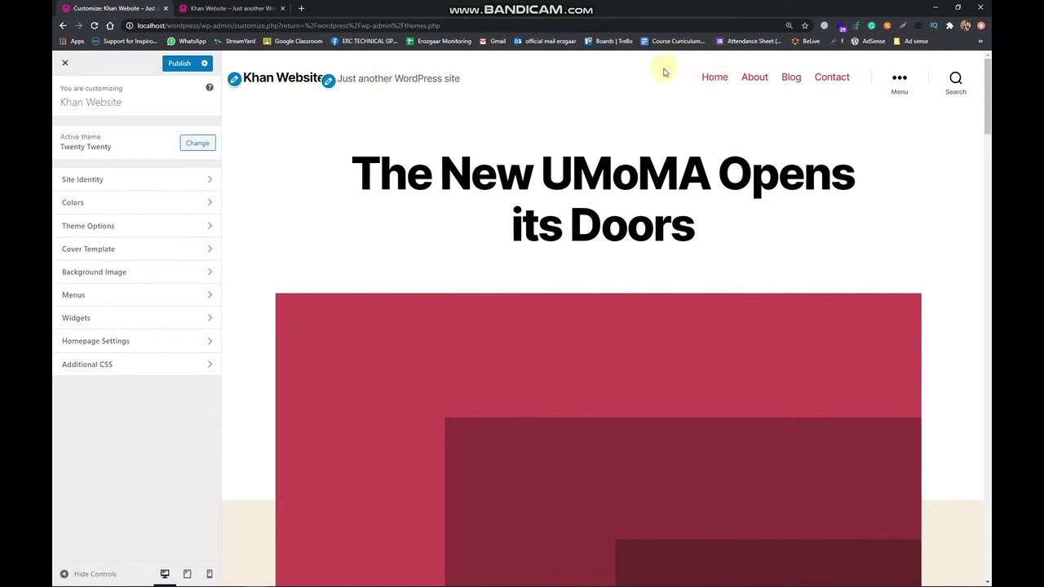
Step: Open and close the expanded menu in the Customizer preview and examine the demo page alongside the customization sections
left_click(900, 93)
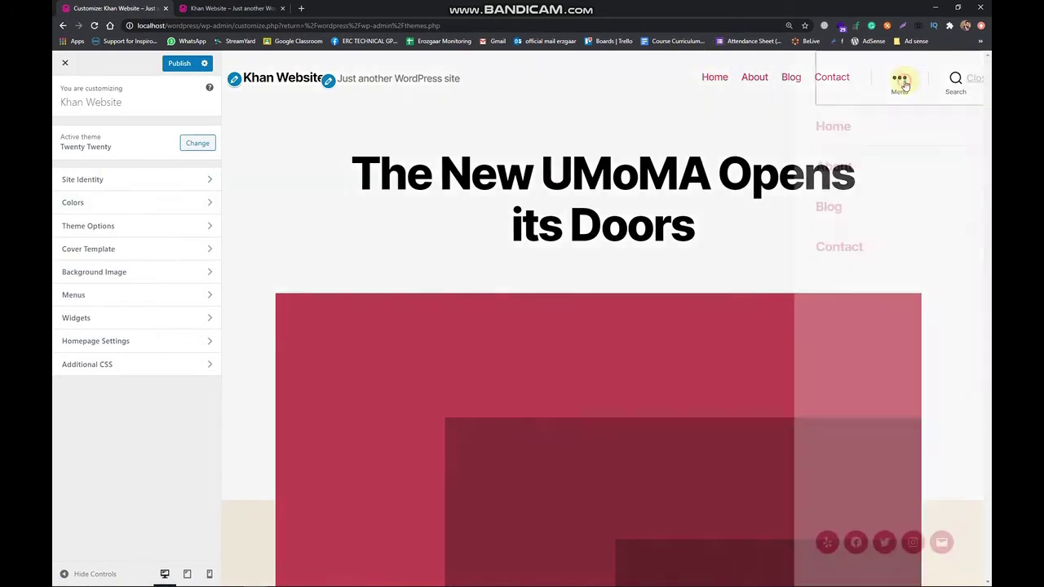
left_click(956, 77)
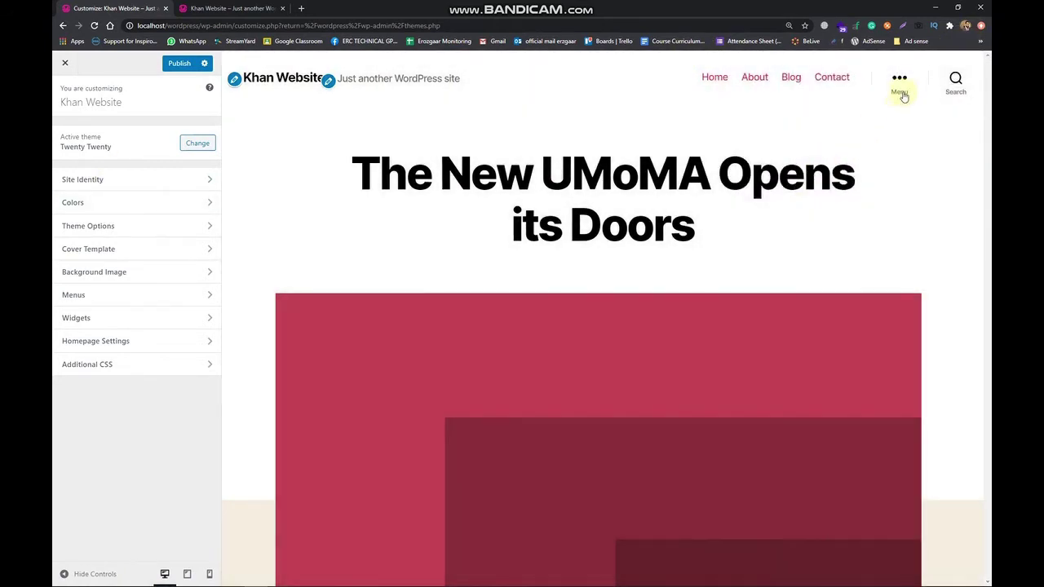
scroll(415, 264, "down", 5)
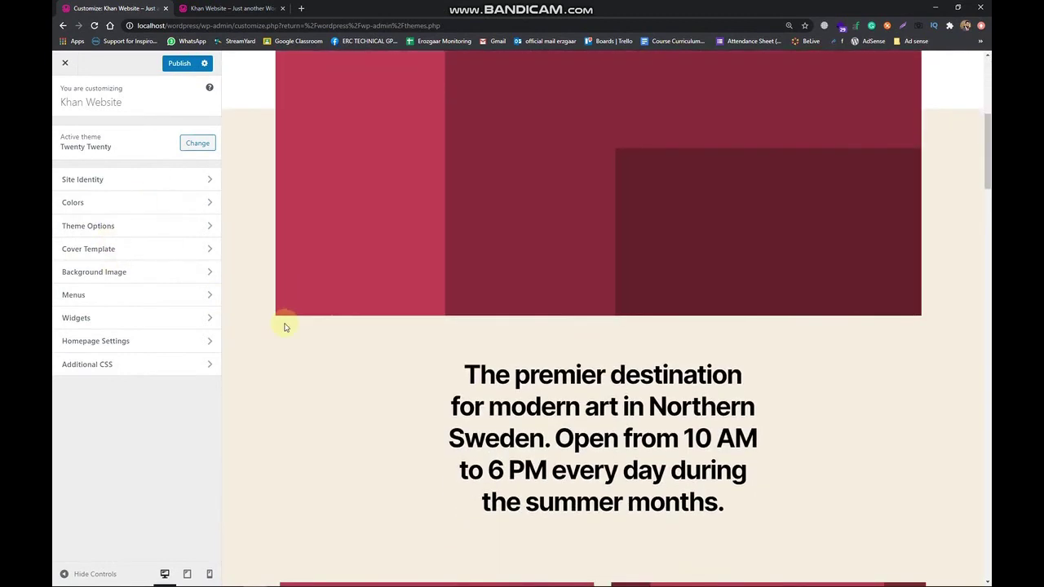
scroll(345, 238, "up", 7)
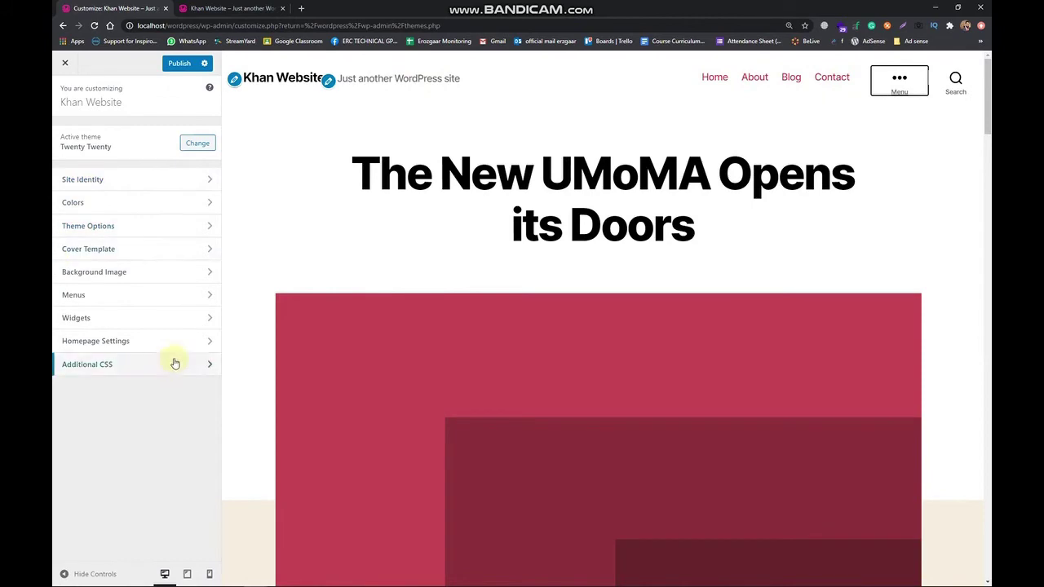
scroll(457, 384, "down", 10)
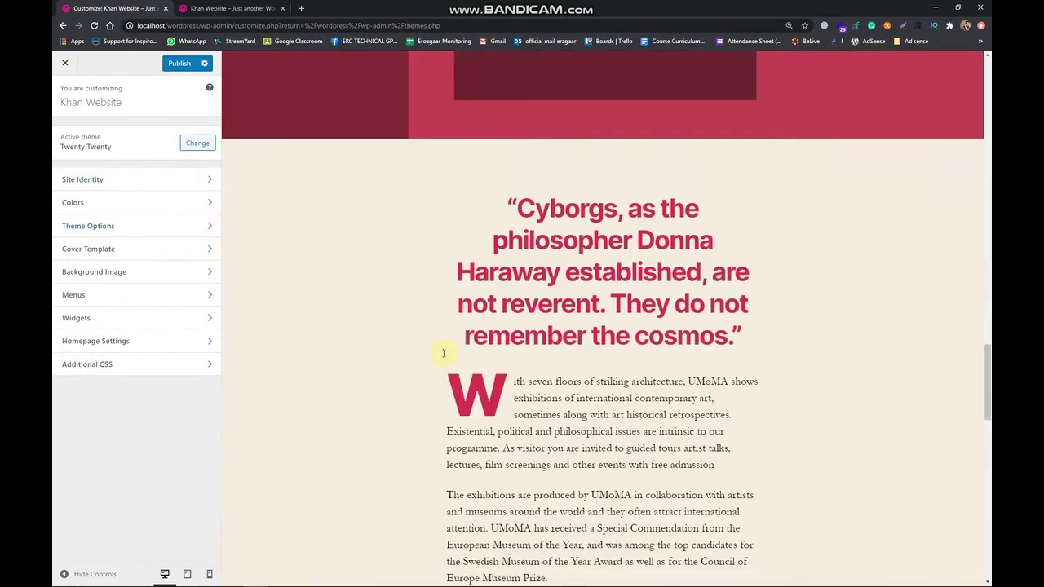
scroll(443, 352, "down", 10)
scroll(338, 368, "up", 10)
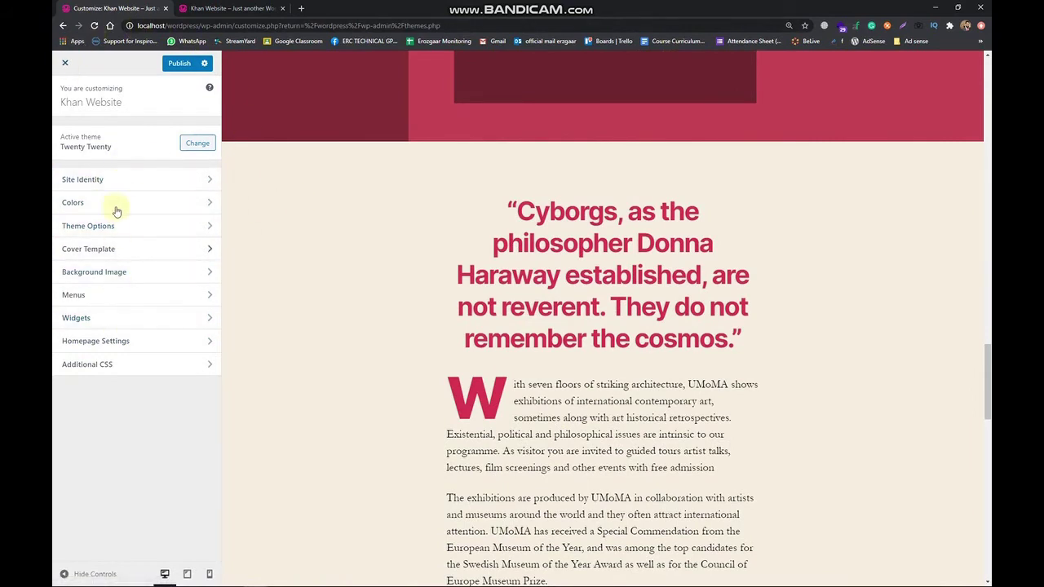
Step: Leave the Customizer without saving and go to the Widgets page
left_click(65, 66)
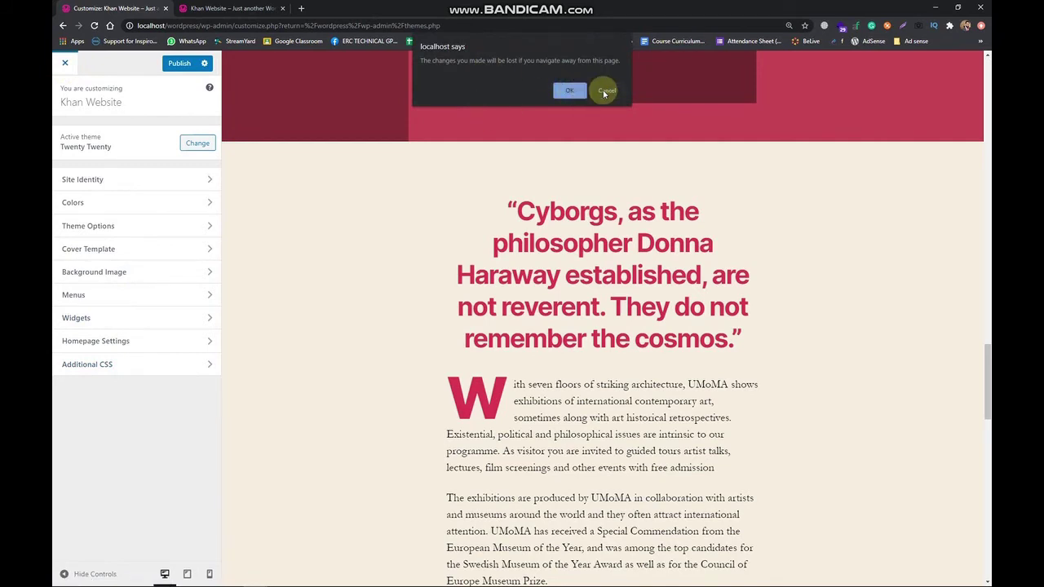
left_click(570, 93)
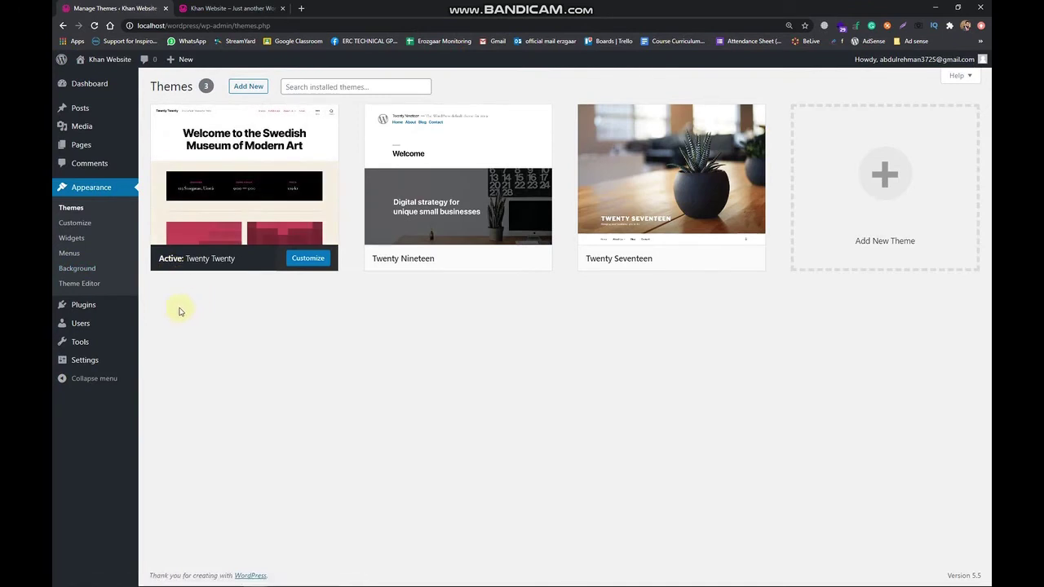
left_click(81, 237)
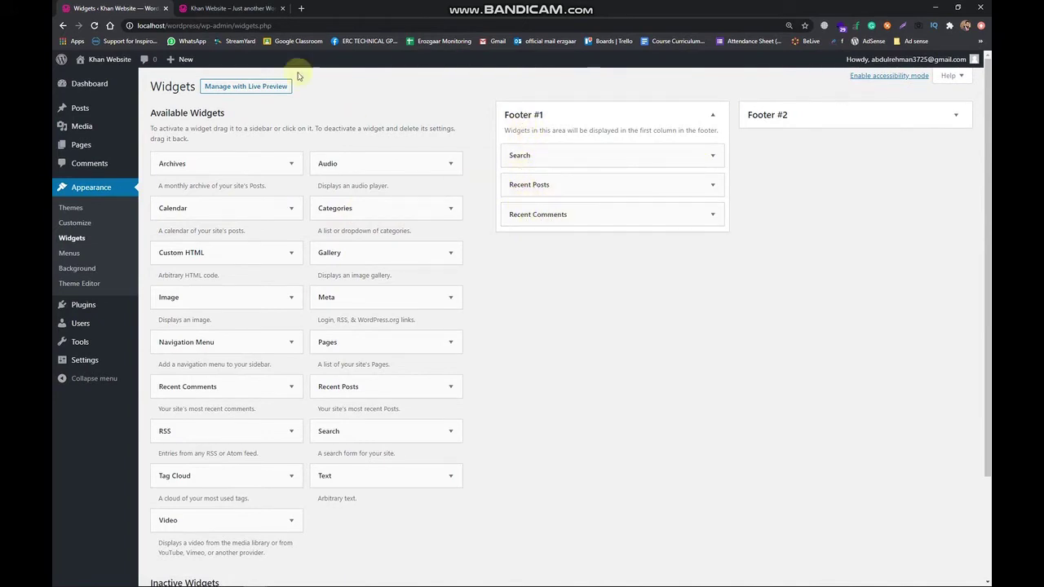
Step: Compare the Footer #1 widgets with the Search, Recent Posts and Recent Comments blocks in the front-end footer
left_click(237, 9)
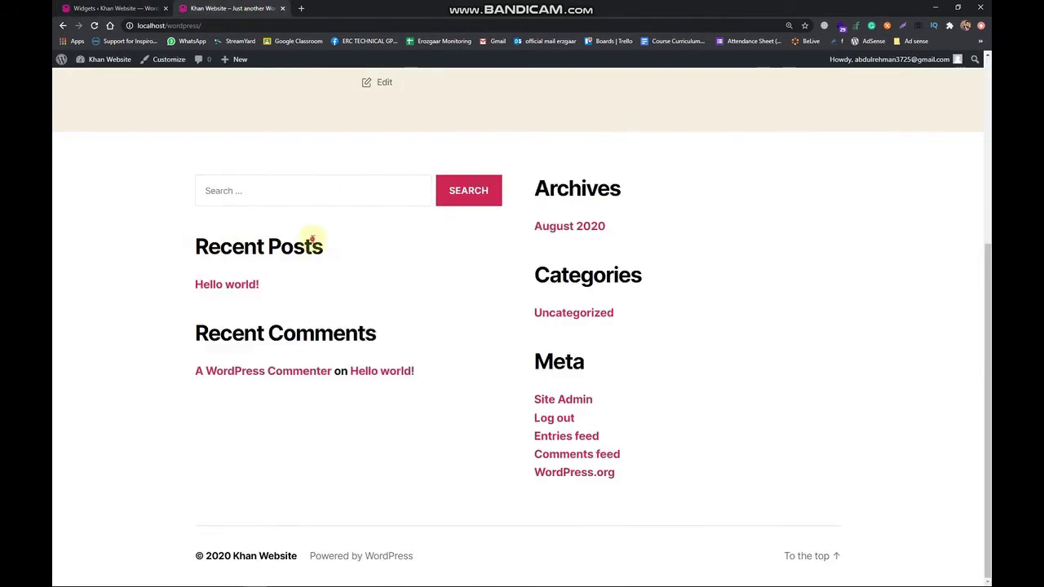
left_click_drag(171, 182, 377, 180)
left_click(194, 329, "shift")
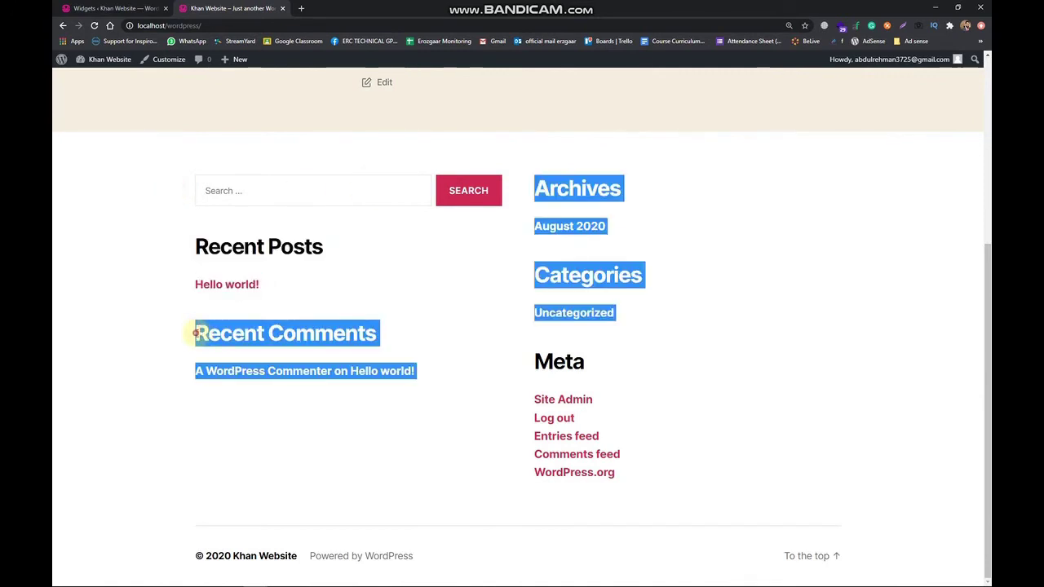
left_click(114, 8)
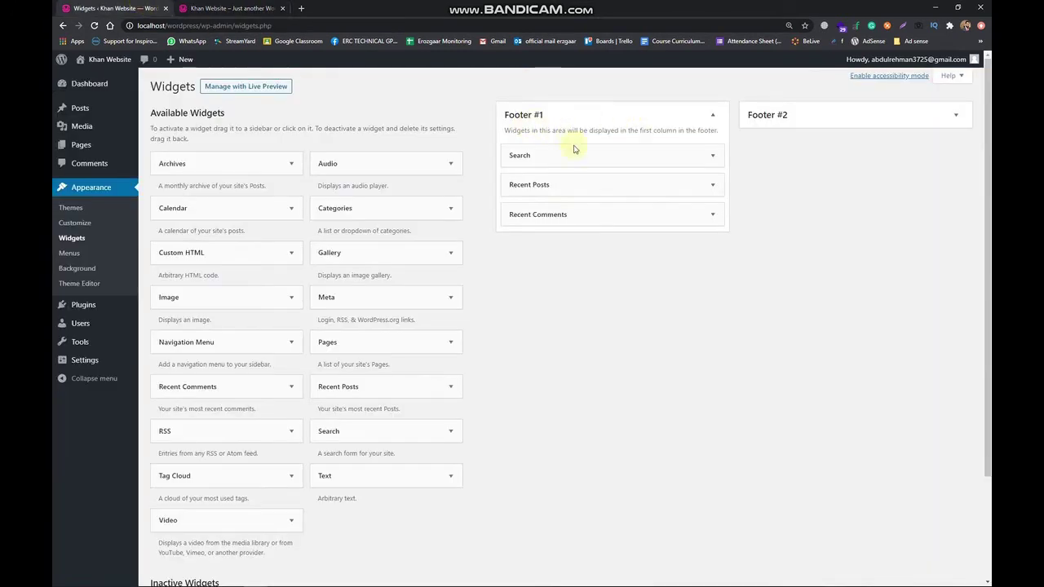
Step: Expand the Footer #2 widget area and match its Archives, Categories and Meta widgets to the front-end footer's second column
left_click(777, 120)
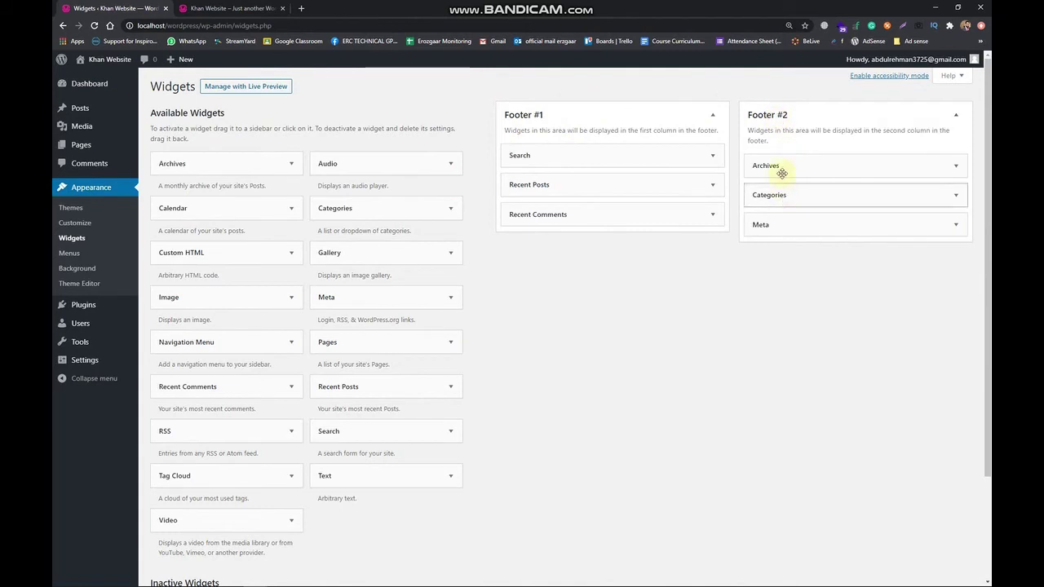
left_click(865, 128)
left_click(865, 127)
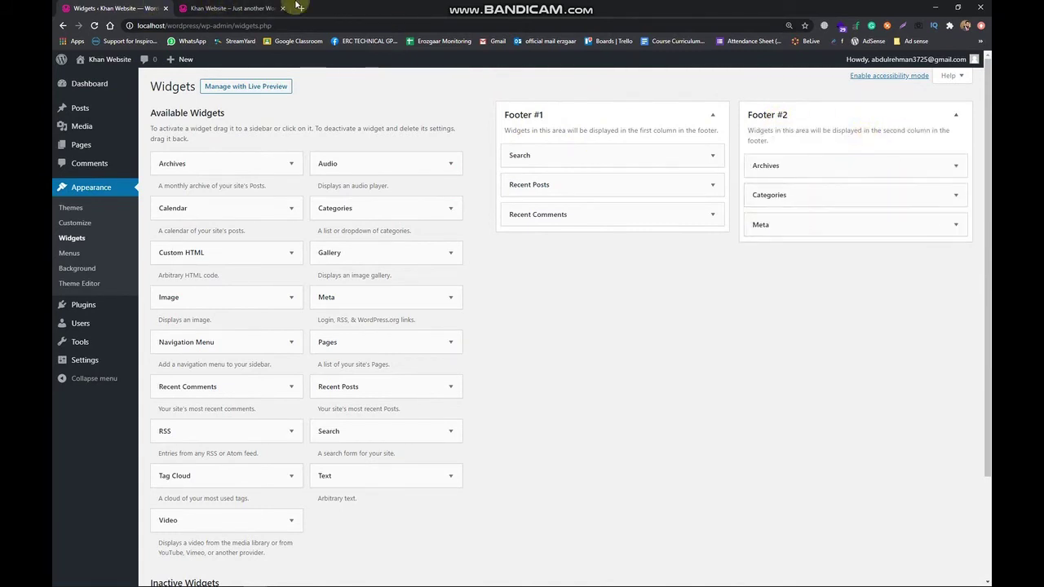
left_click(220, 8)
left_click(489, 245)
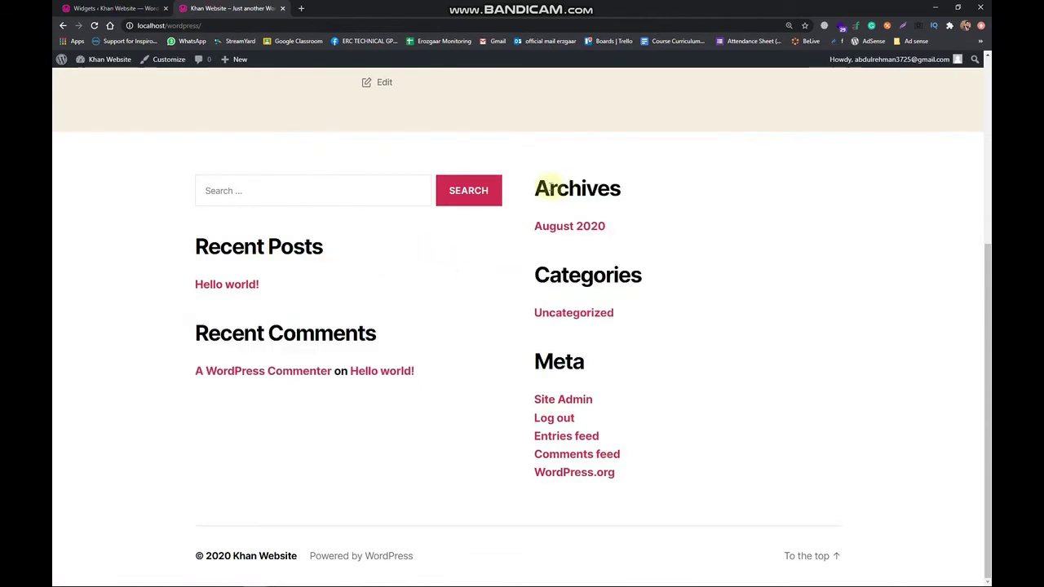
left_click_drag(536, 184, 634, 179)
left_click_drag(536, 272, 644, 277)
left_click(534, 357)
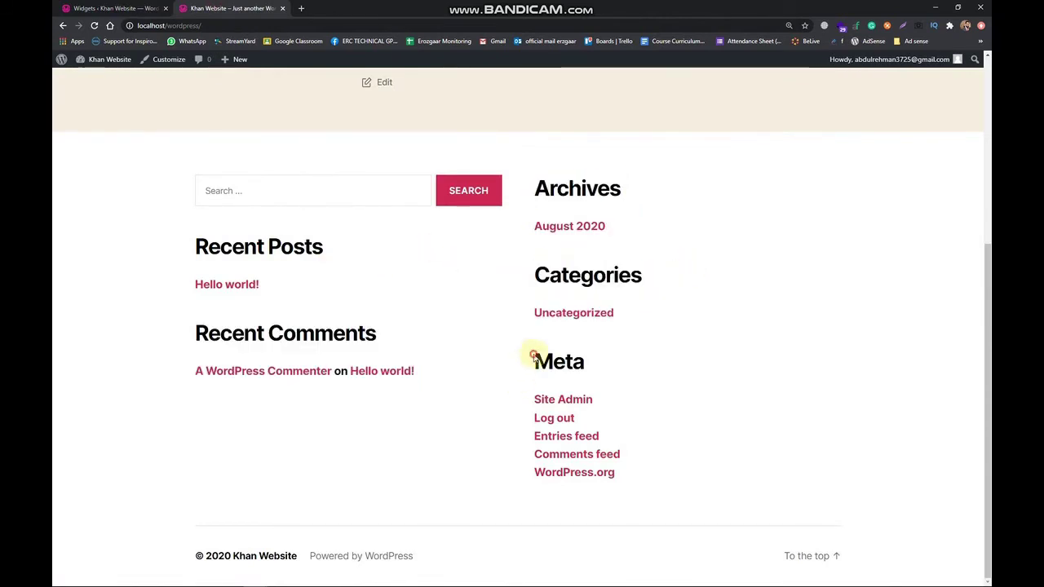
left_click_drag(535, 356, 625, 357)
left_click(114, 8)
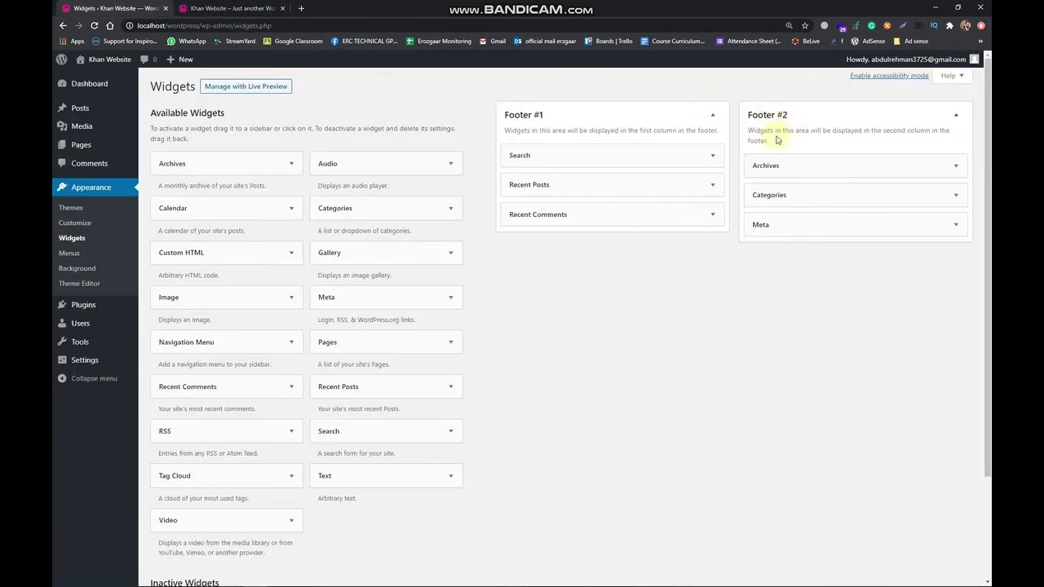
Step: Examine the available and inactive widgets on the Widgets page
mouse_move(392, 256)
left_mouse_down()
mouse_move(727, 247)
mouse_move(403, 257)
mouse_move(843, 289)
mouse_move(858, 237)
mouse_move(494, 242)
mouse_move(412, 257)
left_mouse_up()
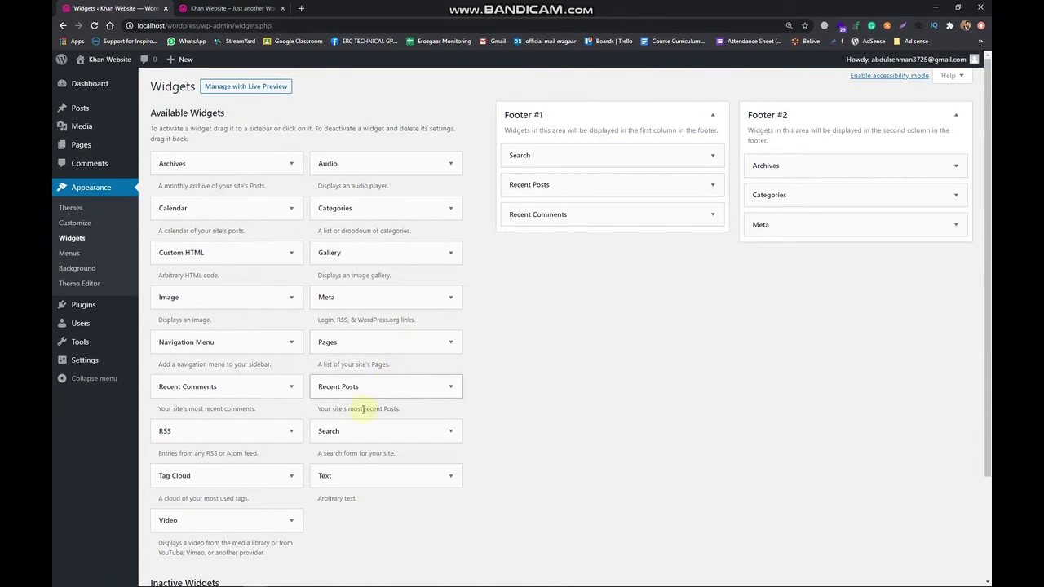
left_click_drag(219, 473, 268, 272)
scroll(383, 353, "down", 2)
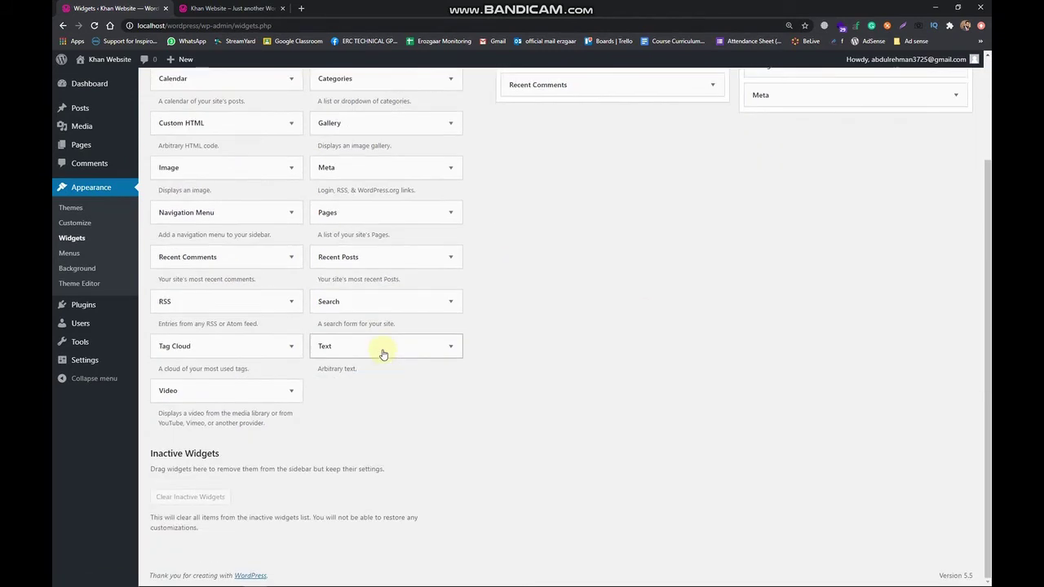
scroll(383, 353, "up", 2)
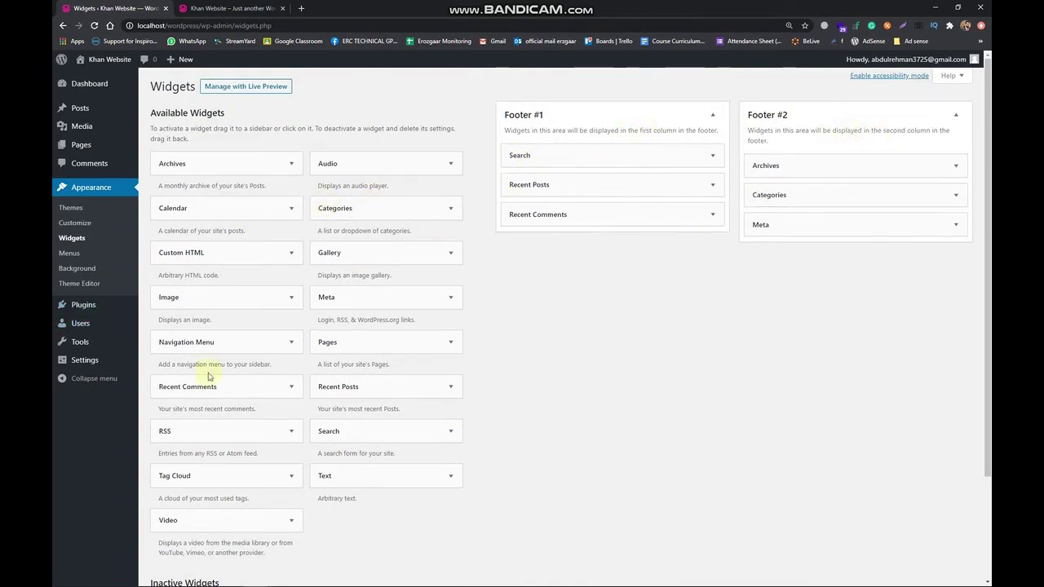
Step: Open the Menus page and compare its menu name and display location settings with the navigation in the front-end header
left_click(80, 258)
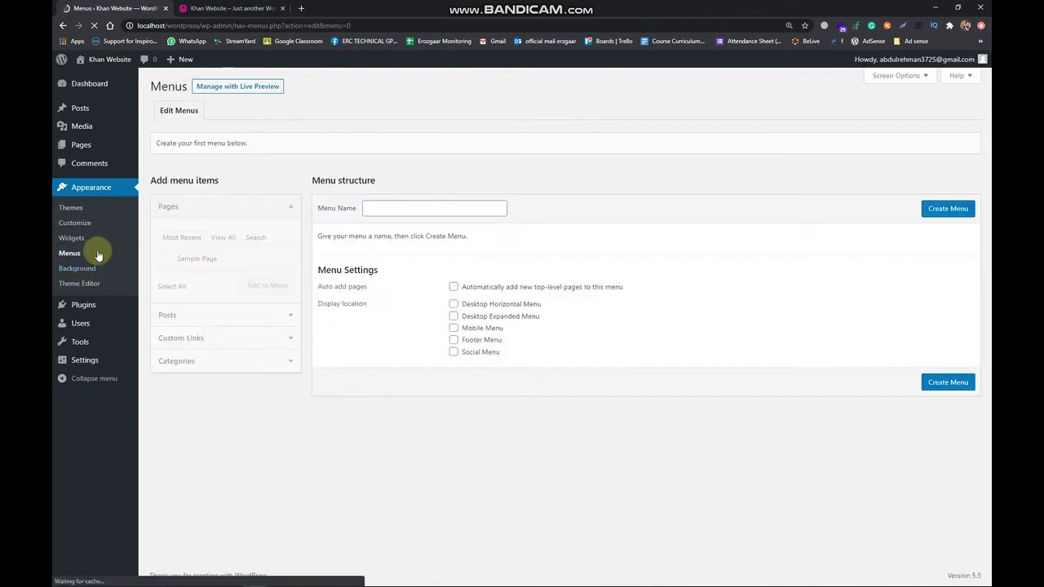
left_click(234, 8)
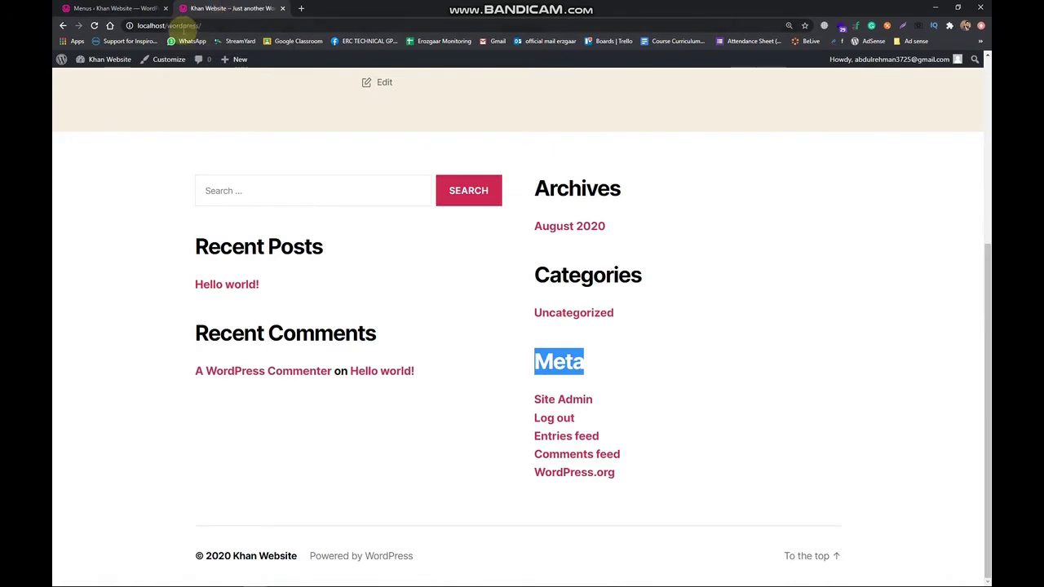
left_click(110, 8)
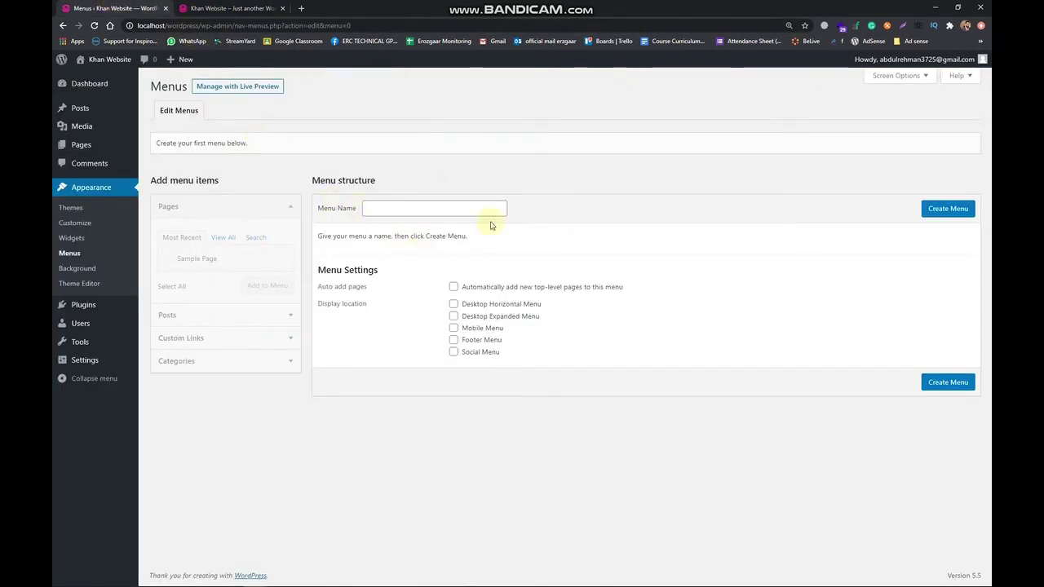
left_click(383, 209)
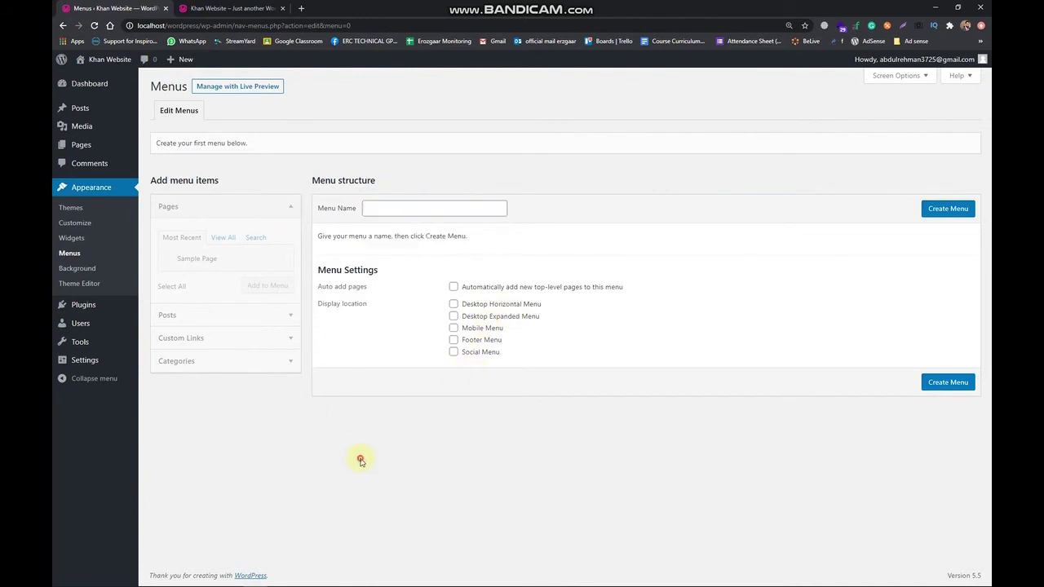
left_click(234, 8)
scroll(724, 362, "up", 15)
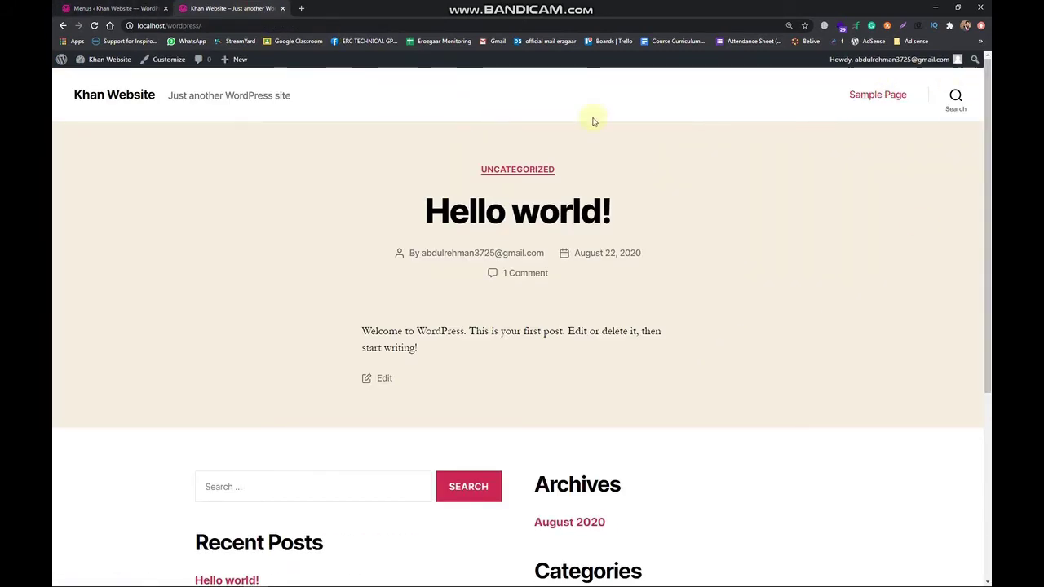
left_click(159, 7)
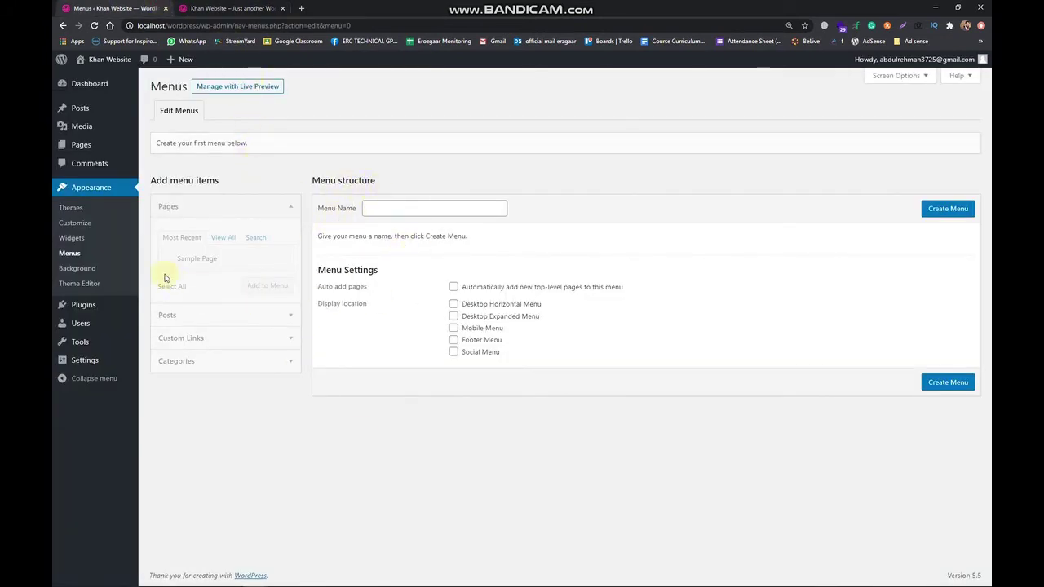
Step: Open the Background Image customizer, look over the site preview down to its footer, and leave without saving
left_click(96, 271)
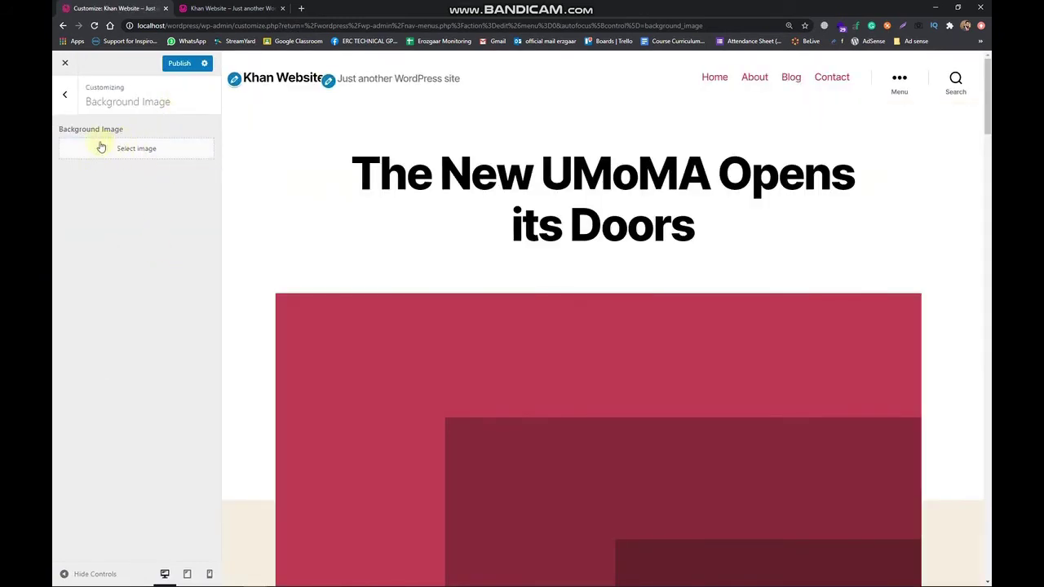
scroll(280, 281, "down", 20)
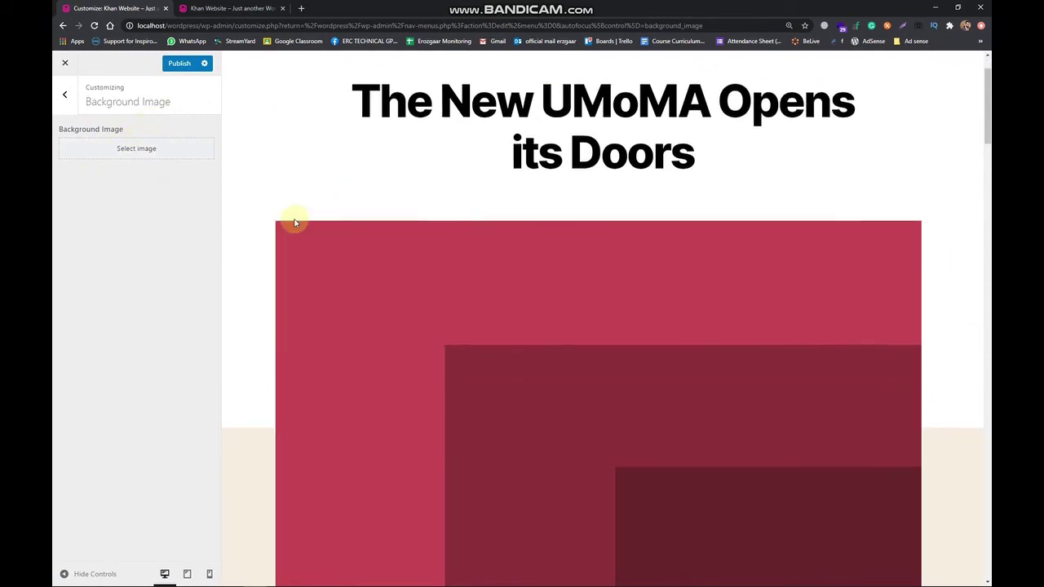
scroll(274, 280, "down", 5)
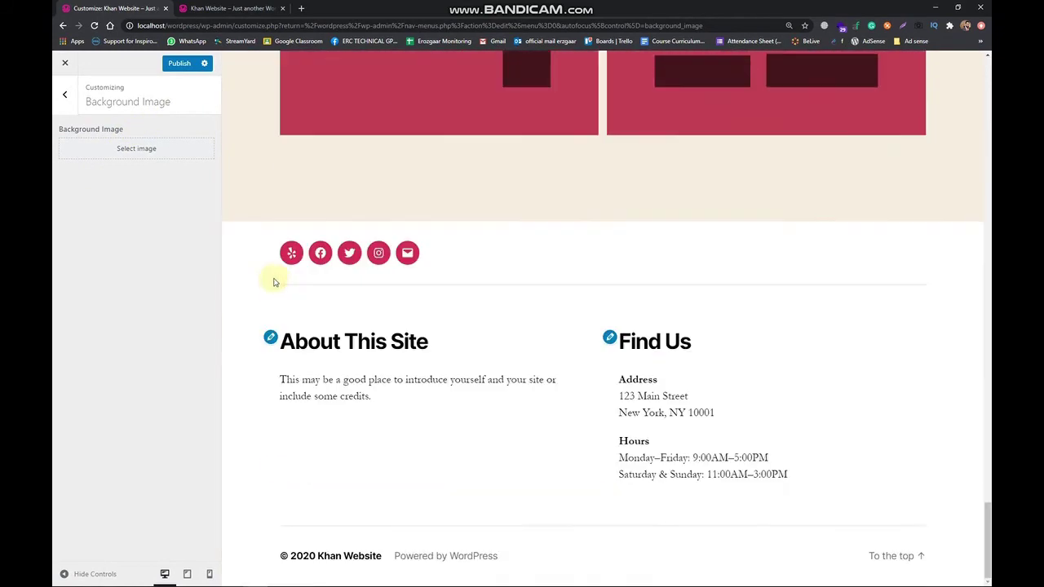
scroll(275, 277, "up", 15)
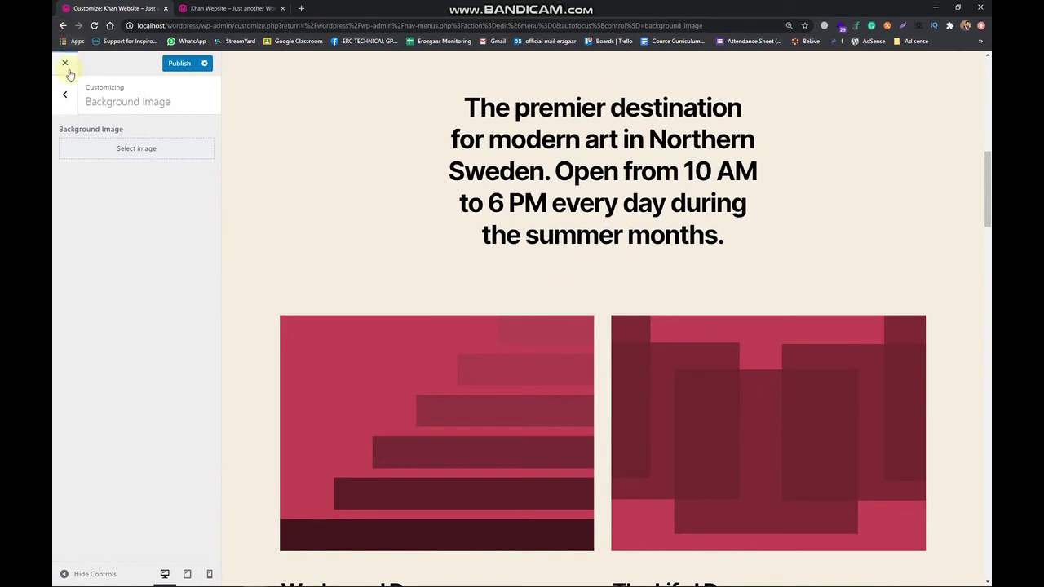
left_click(74, 66)
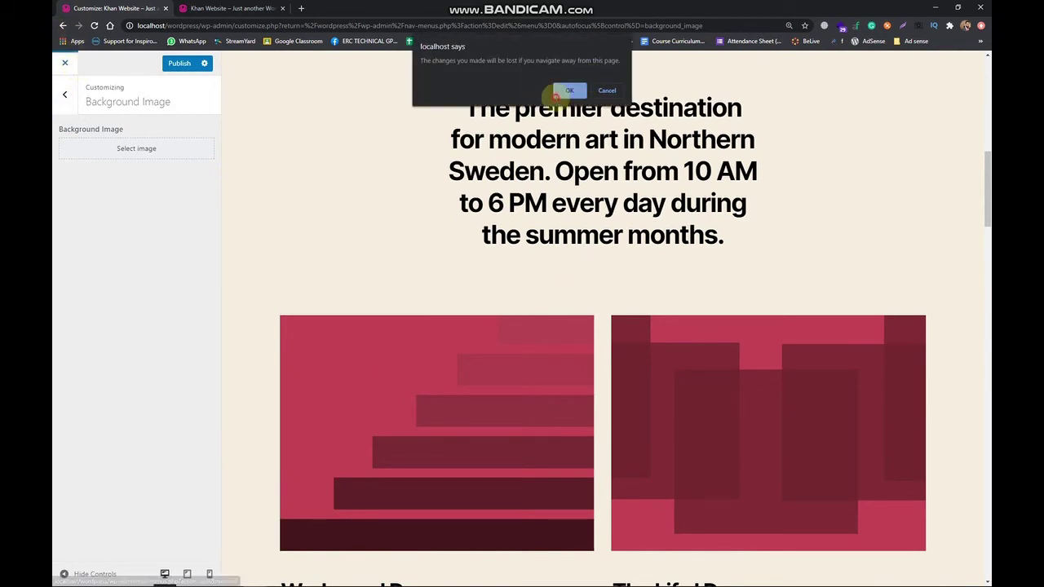
left_click(573, 88)
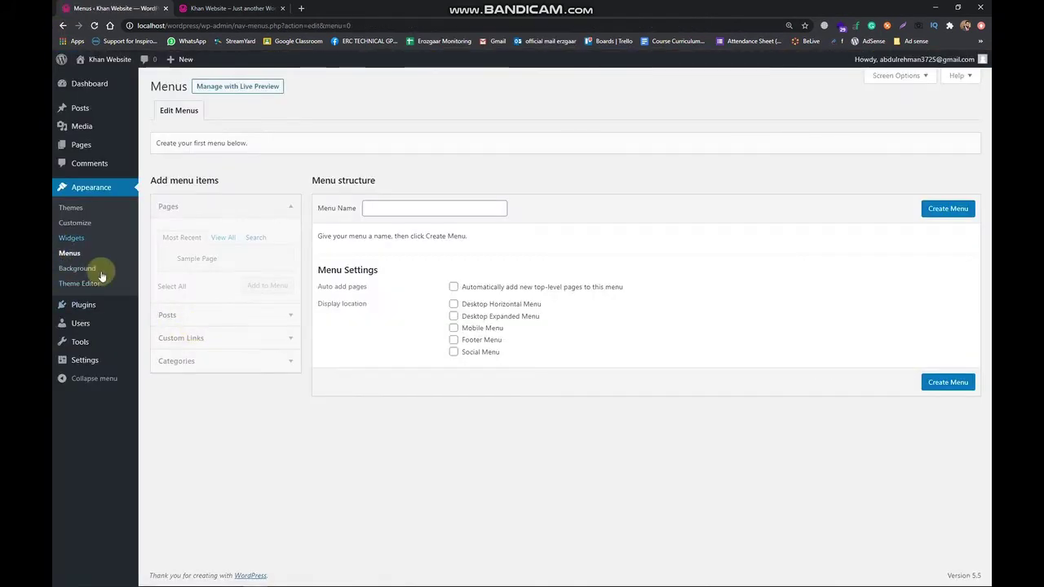
Step: Open the Theme Editor, acknowledge the direct-editing warning, and look through the Twenty Twenty stylesheet (style.css) and its theme files
left_click(91, 284)
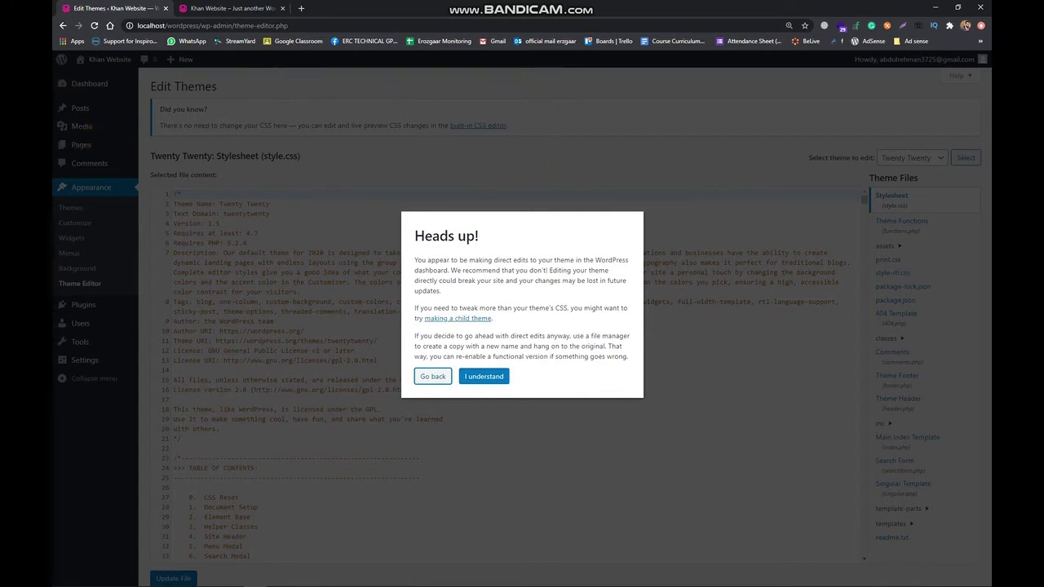
left_click(431, 378)
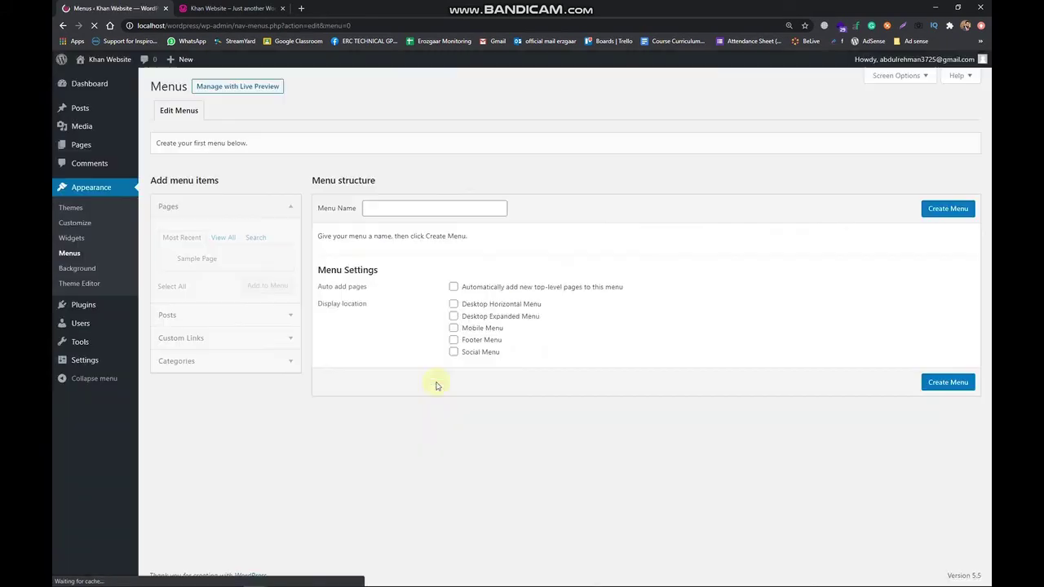
left_click(82, 289)
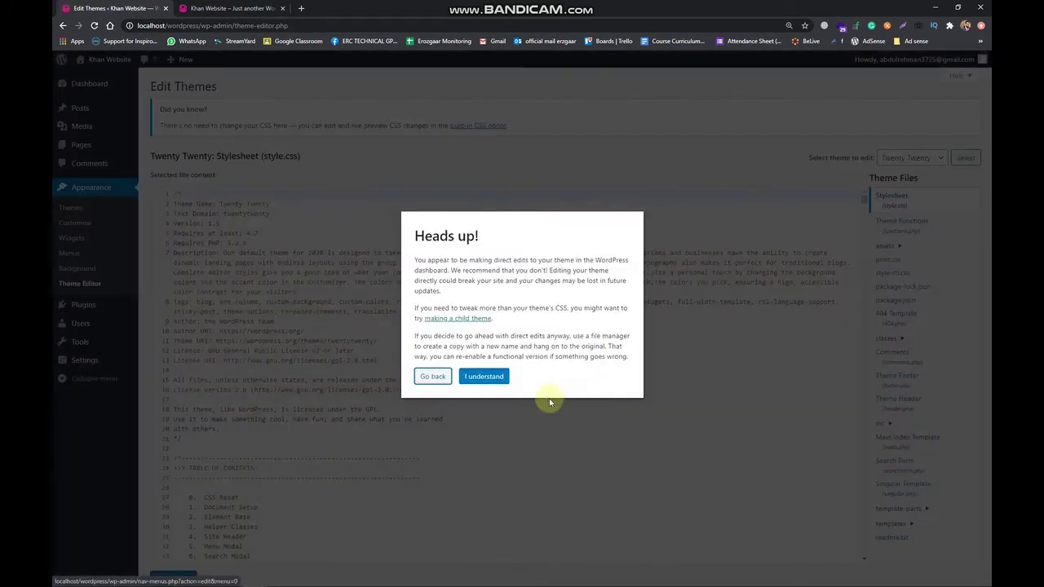
left_click(485, 376)
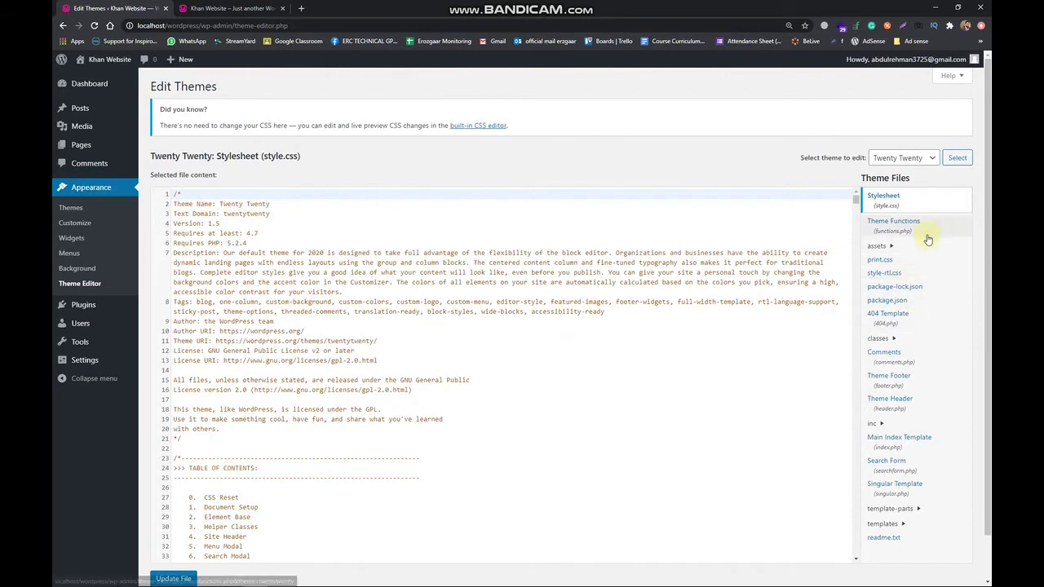
scroll(481, 396, "down", 2)
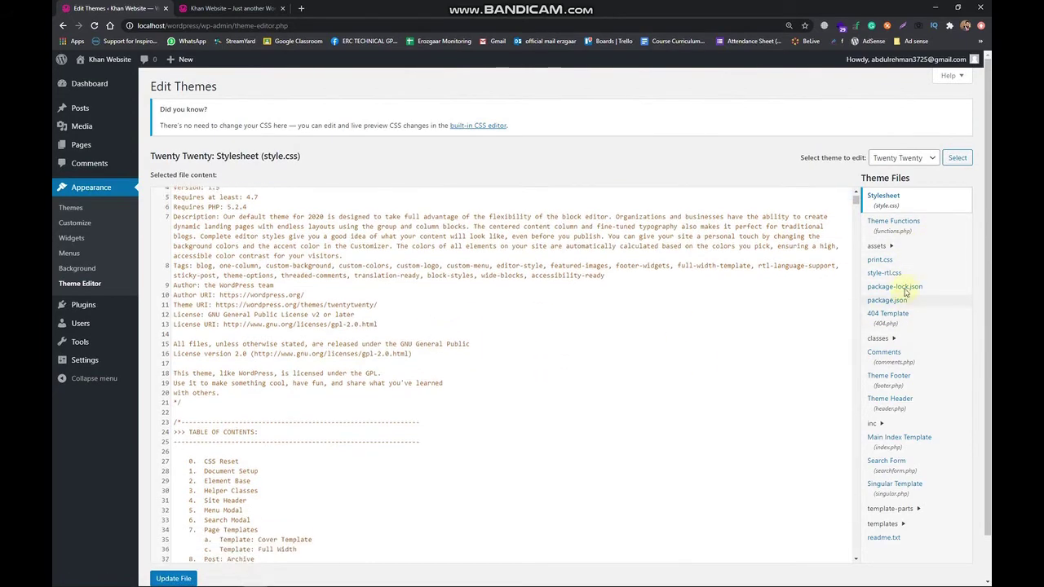
scroll(299, 361, "down", 15)
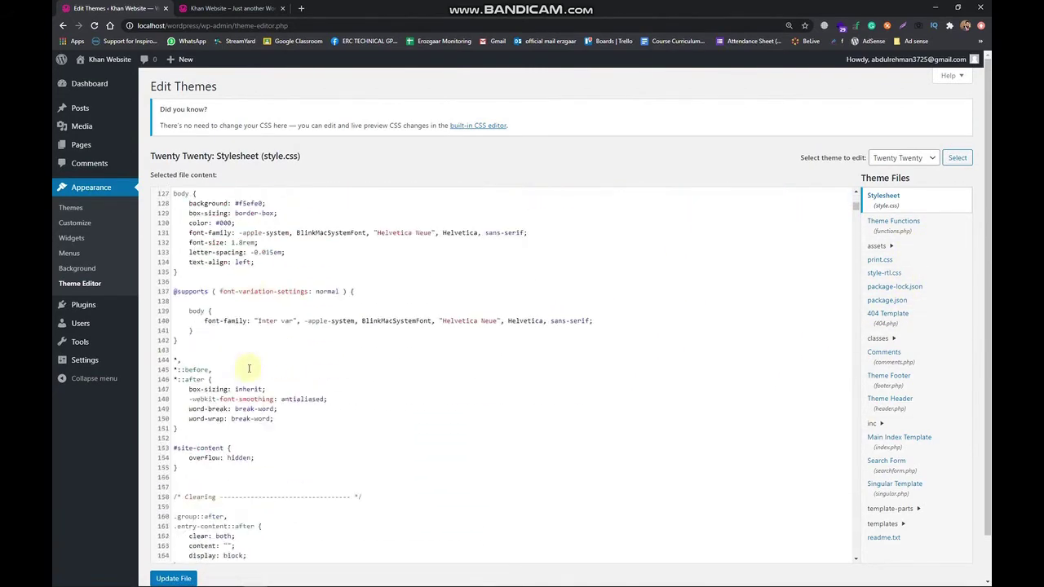
scroll(249, 368, "down", 20)
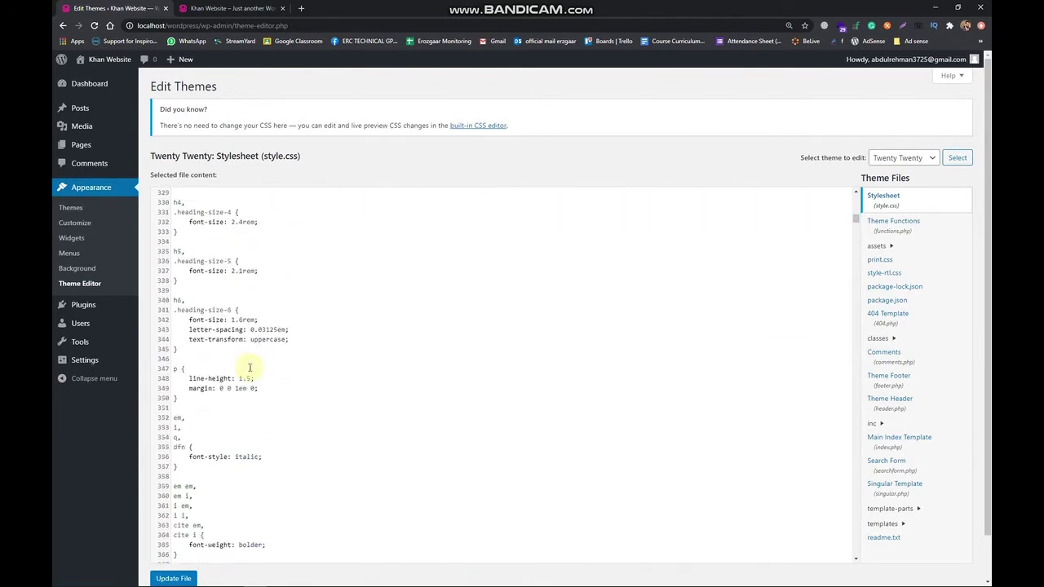
scroll(250, 368, "up", 20)
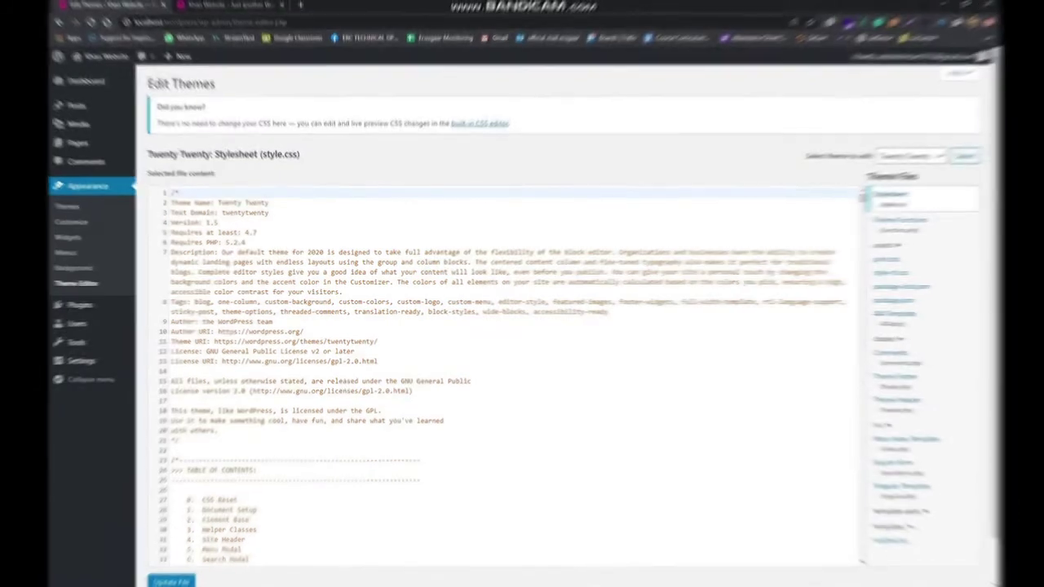
Step: Review the installed plugins and open the Add Plugins page to view its featured plugins
mouse_move(88, 307)
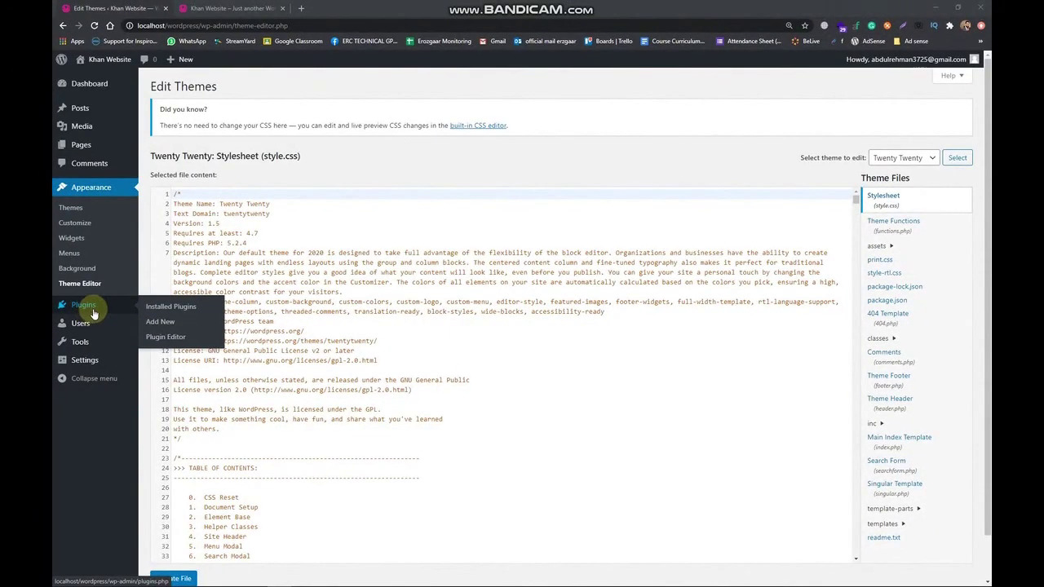
left_click(89, 308)
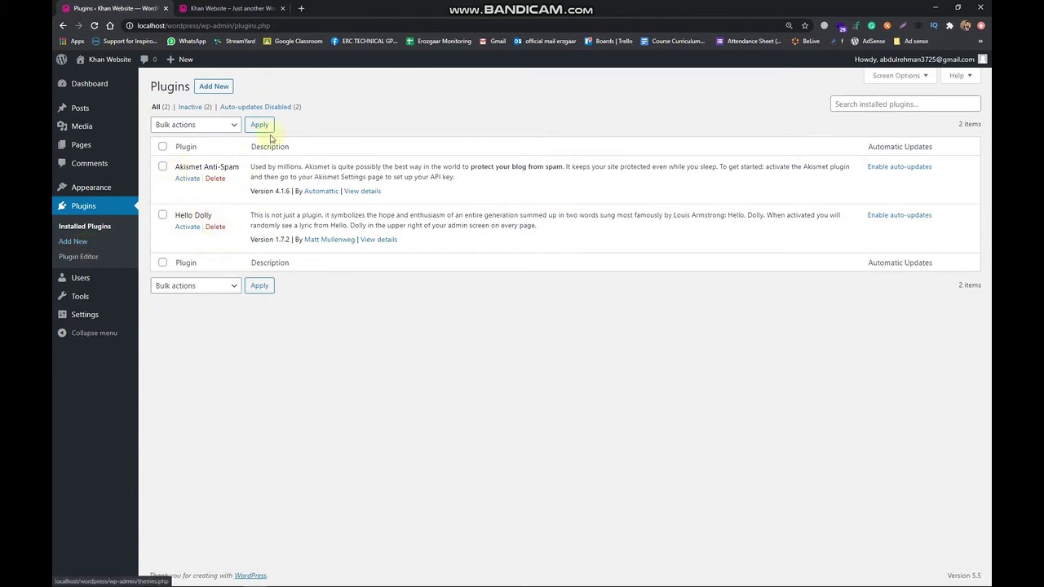
left_click(78, 256)
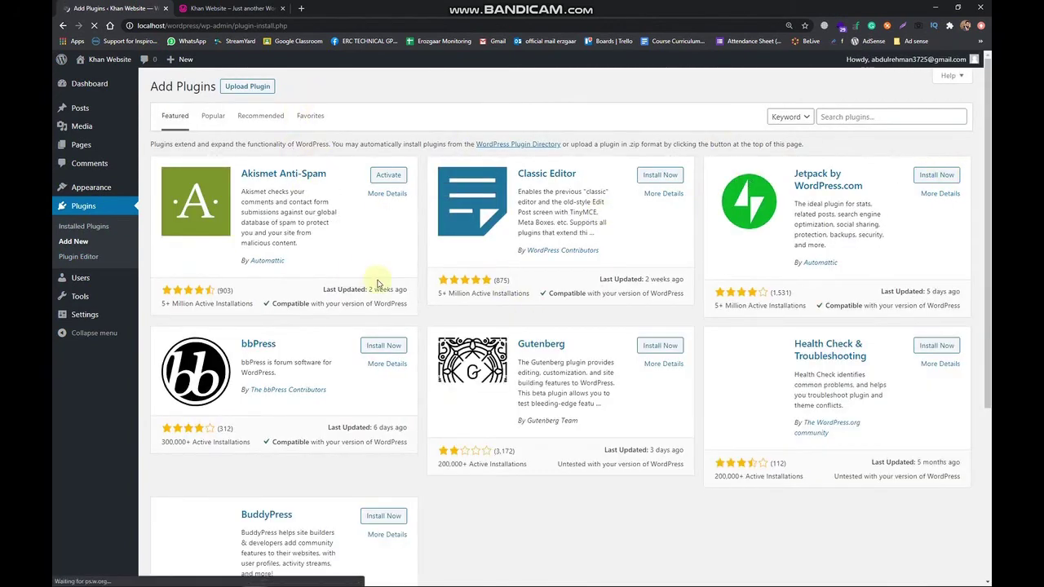
scroll(381, 283, "down", 1)
scroll(381, 283, "up", 1)
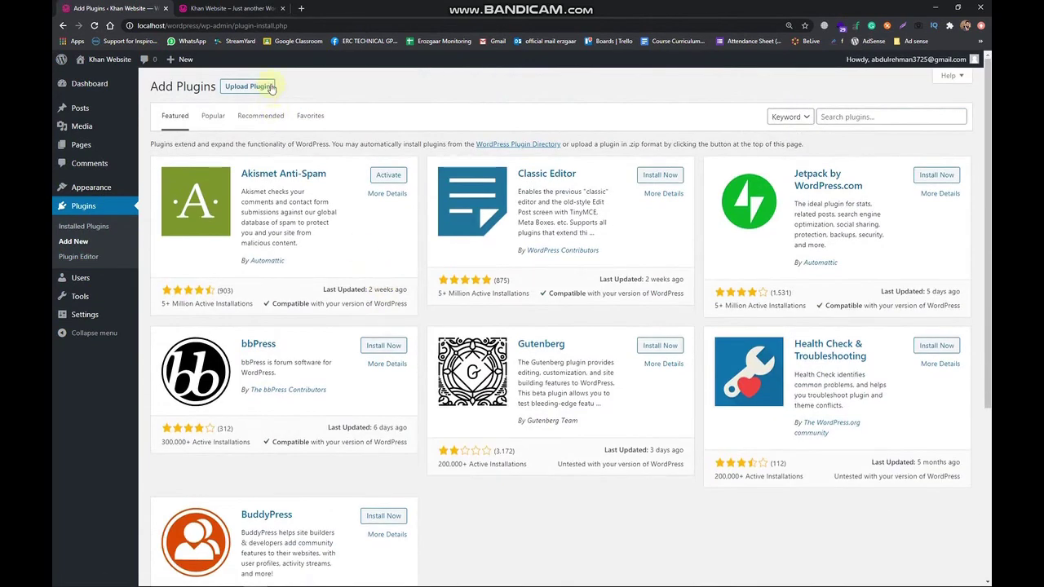
Step: Browse the Popular plugins on the Add Plugins page down to the end of the first page
left_click(217, 121)
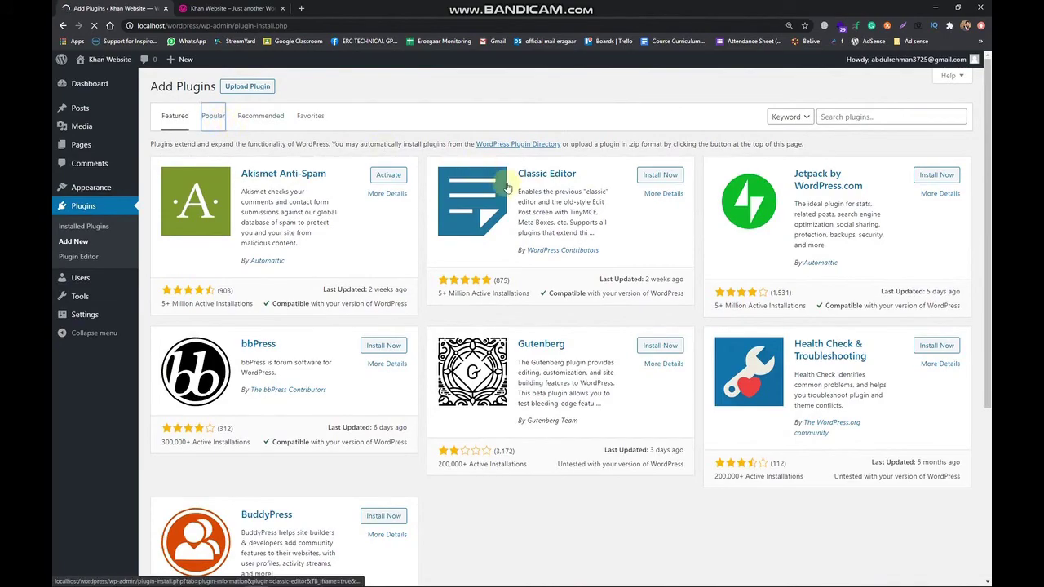
scroll(503, 298, "down", 11)
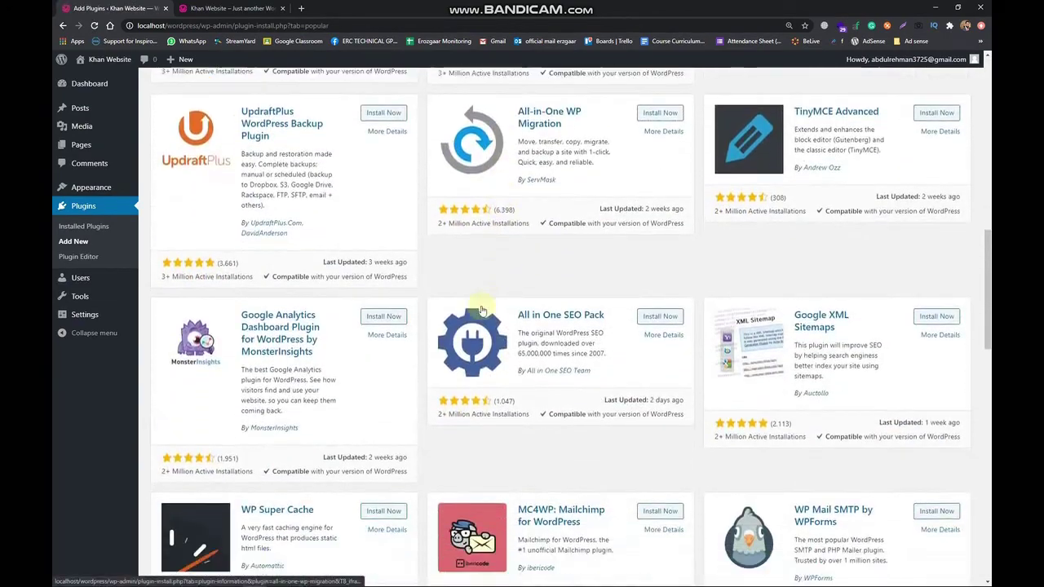
scroll(399, 385, "down", 12)
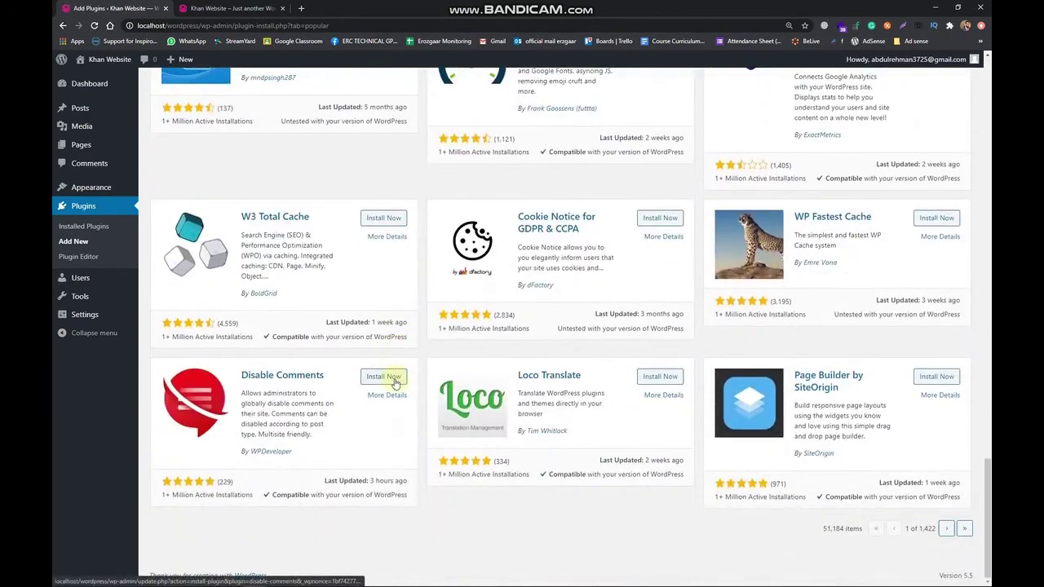
scroll(361, 397, "up", 20)
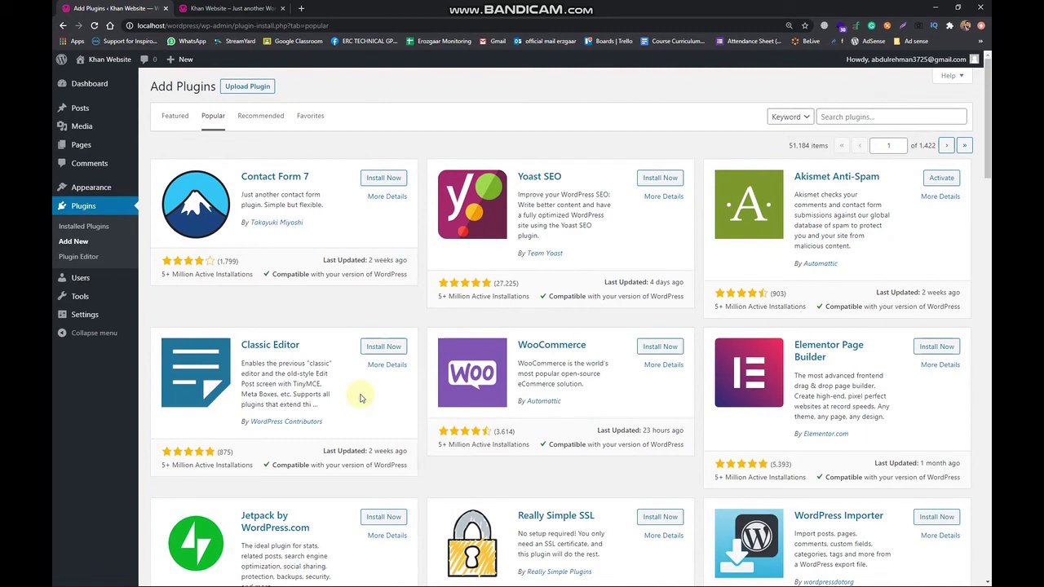
Step: Open the Plugin Editor, acknowledge its warning, and look through the Akismet plugin's akismet.php code
left_click(80, 257)
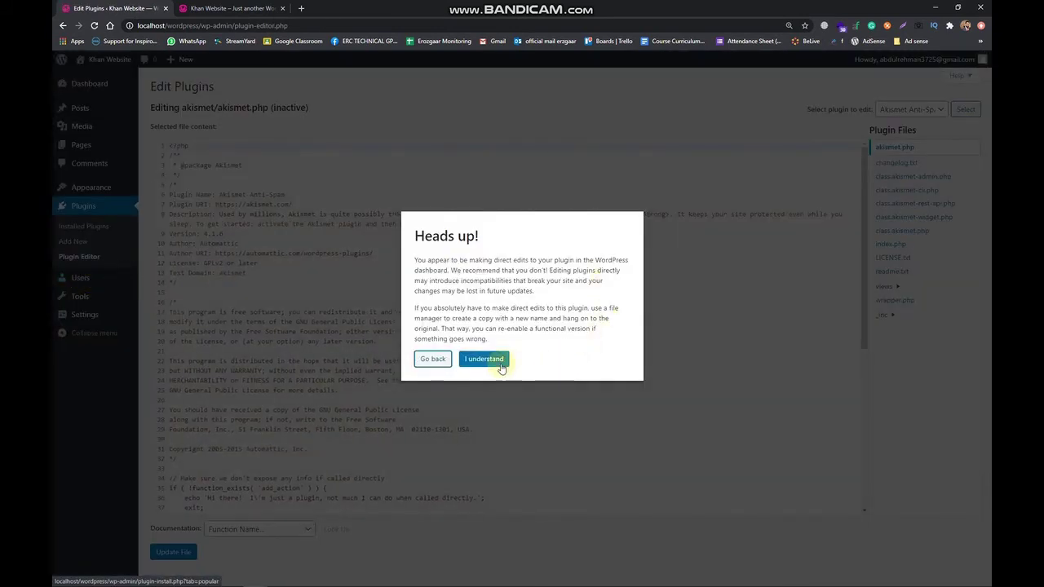
left_click(493, 361)
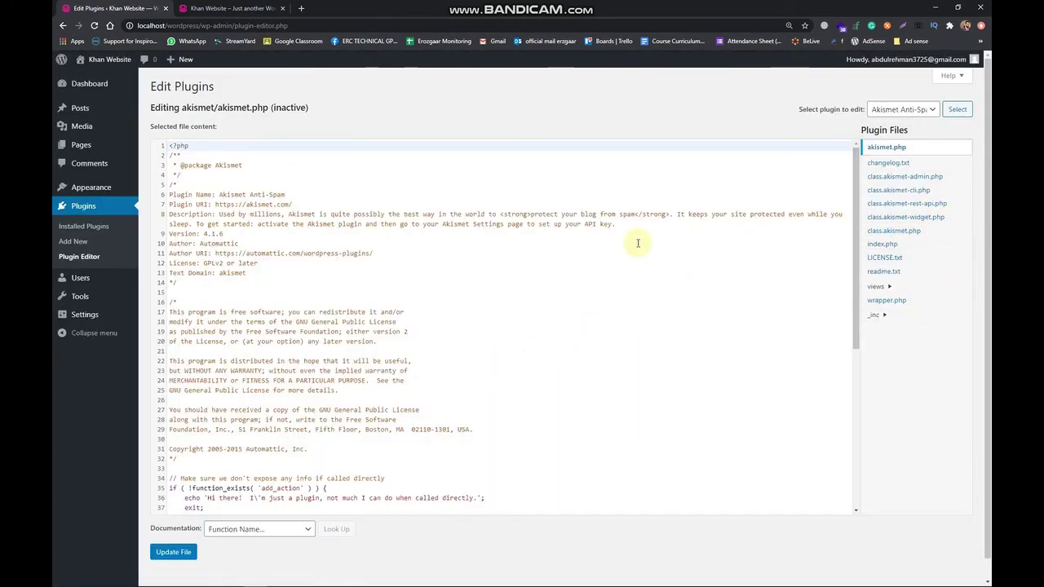
scroll(403, 241, "down", 4)
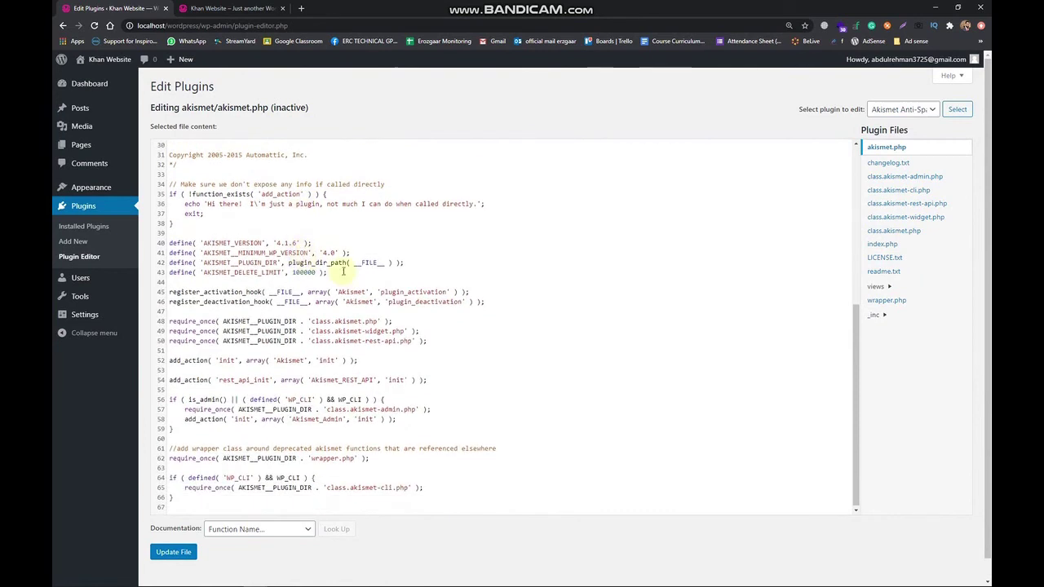
Step: Examine the administrator account's username, name, email and role in the Users list, and open the Profile page
mouse_move(110, 277)
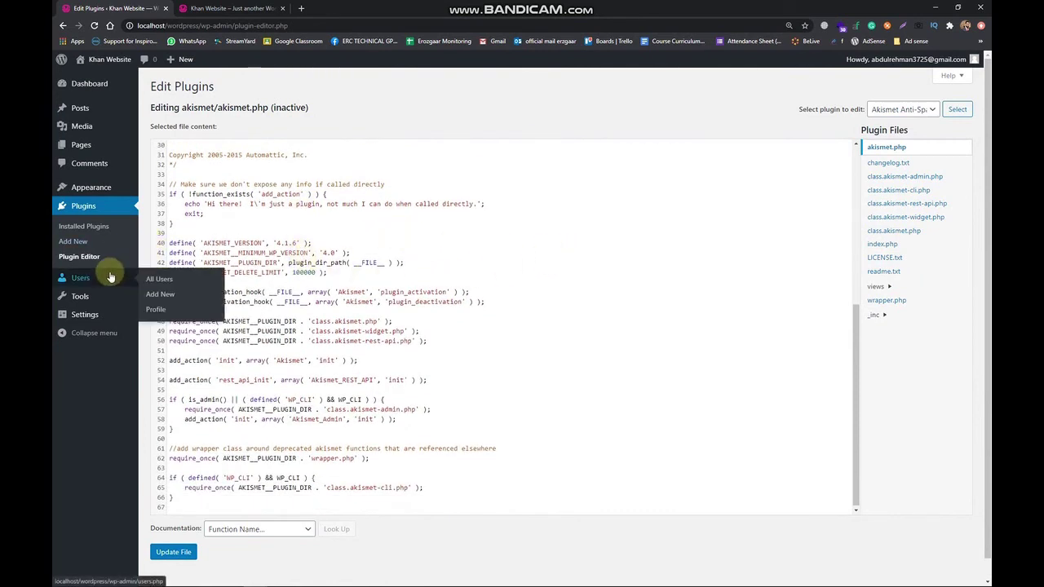
left_click(111, 279)
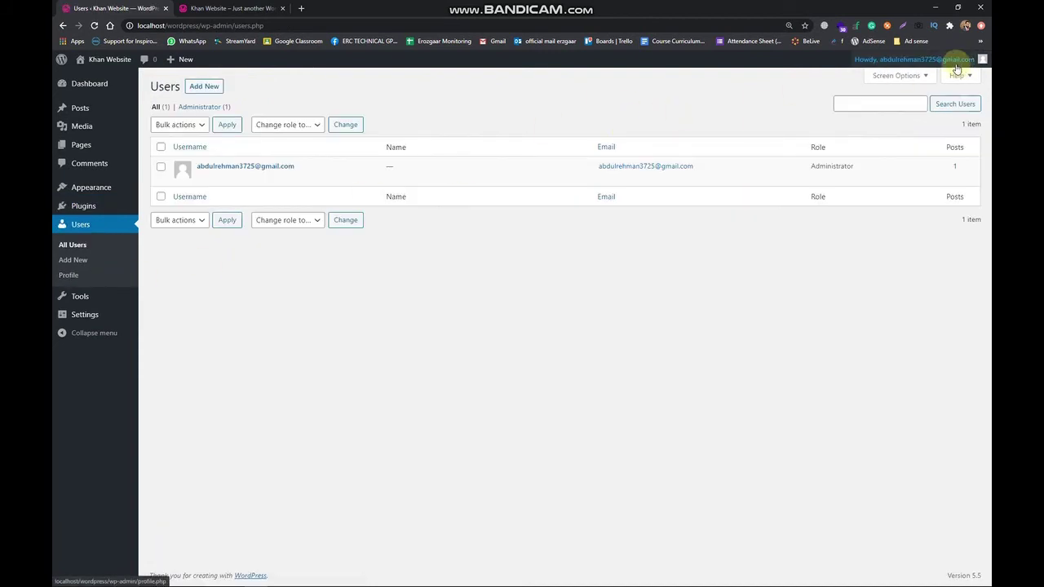
mouse_move(885, 62)
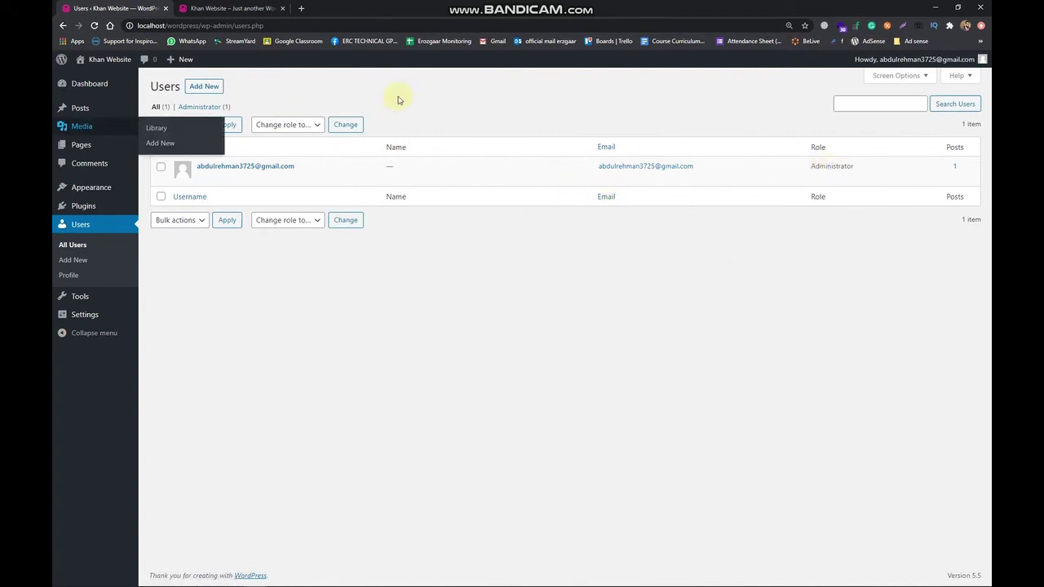
double_click(391, 165)
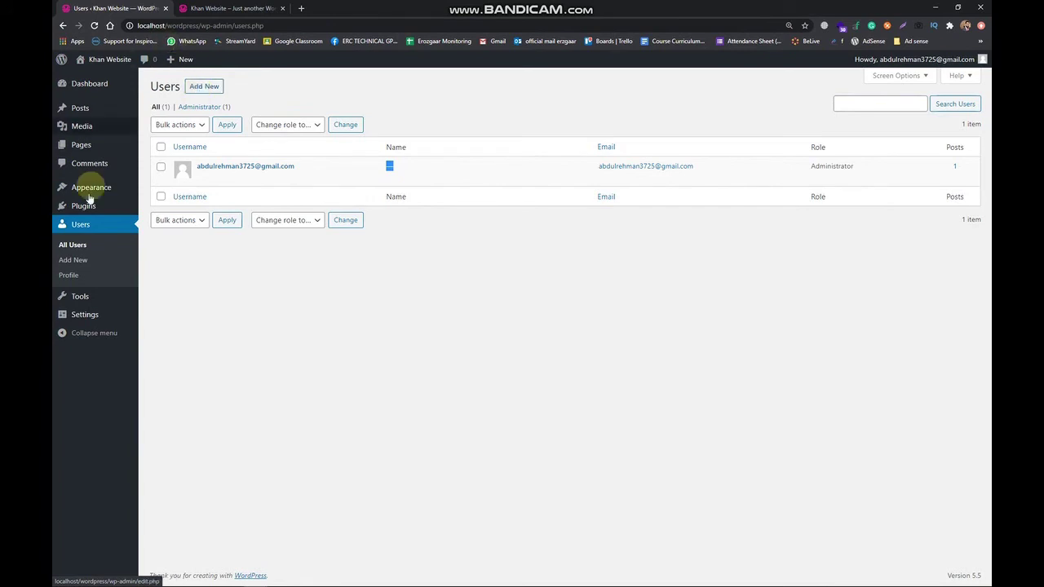
left_click(88, 276)
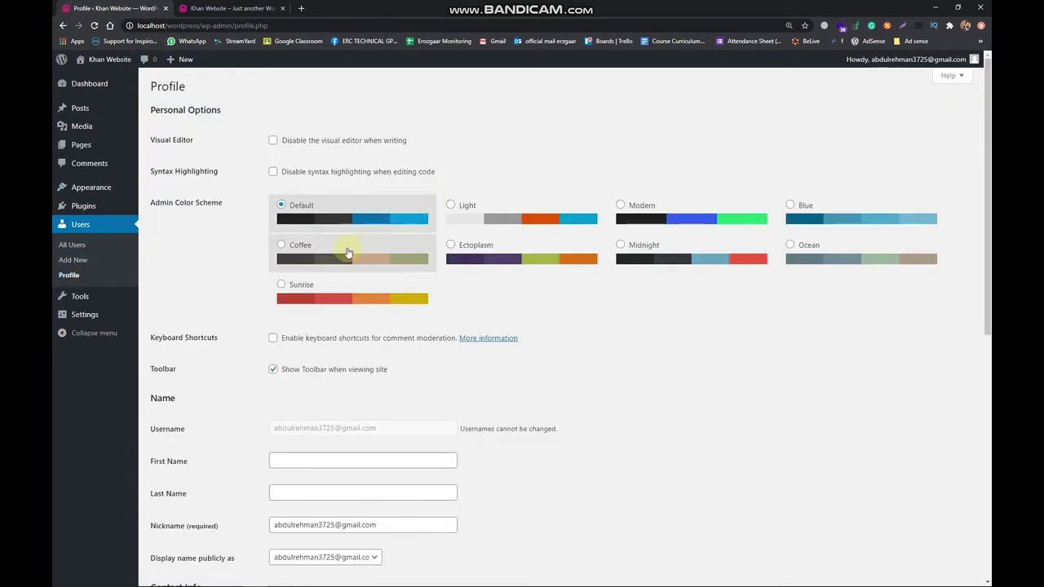
Step: Preview the other admin color schemes, including Light, Modern, Midnight, Ectoplasm, Sunrise, Ocean, Blue and Coffee, and return to Default
left_click(457, 207)
left_click(624, 207)
left_click(652, 254)
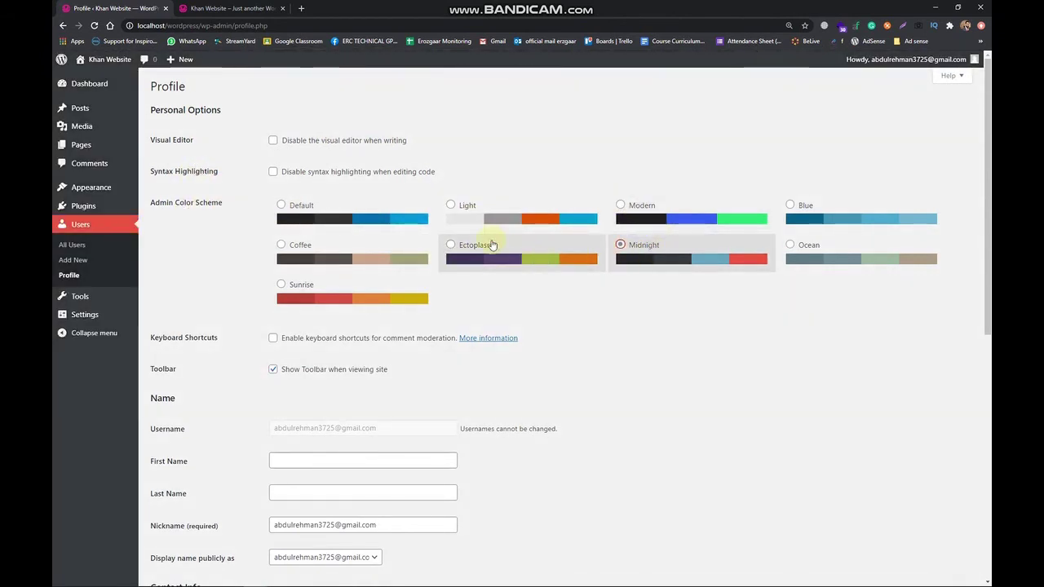
left_click(490, 245)
left_click(369, 298)
left_click(804, 243)
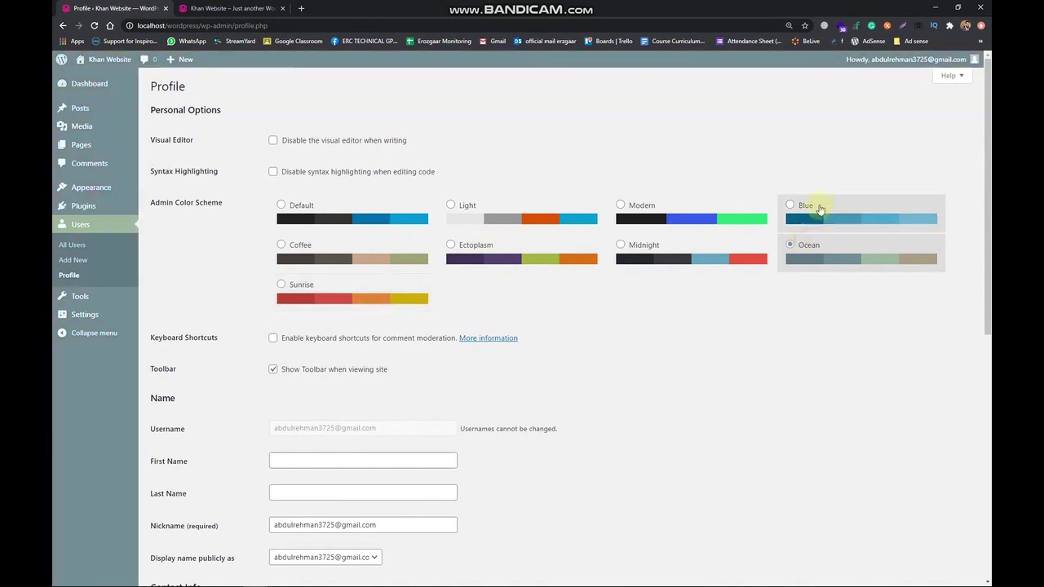
left_click(818, 205)
left_click(818, 248)
left_click(653, 205)
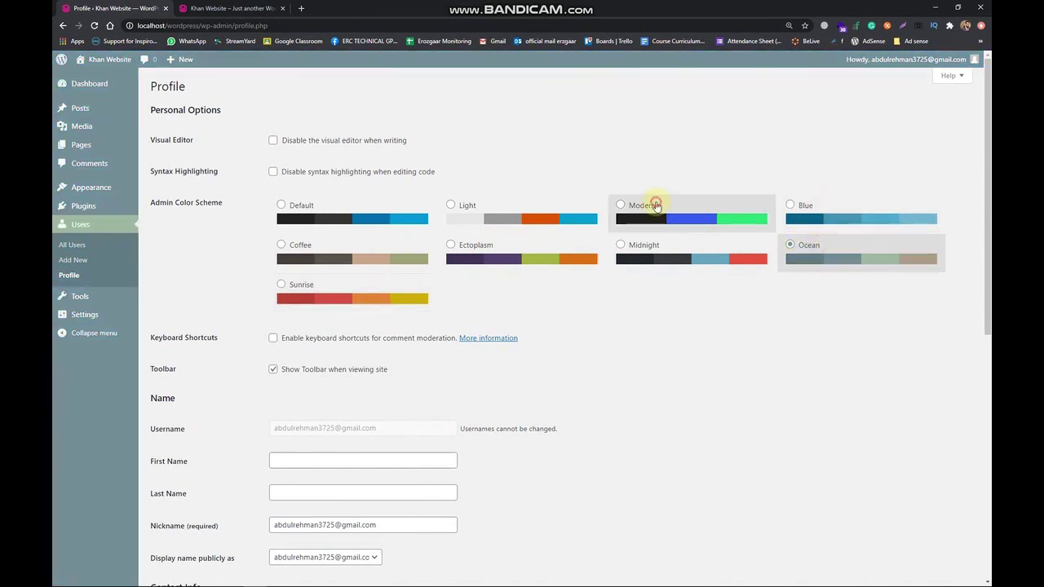
left_click(649, 248)
left_click(355, 249)
left_click(344, 211)
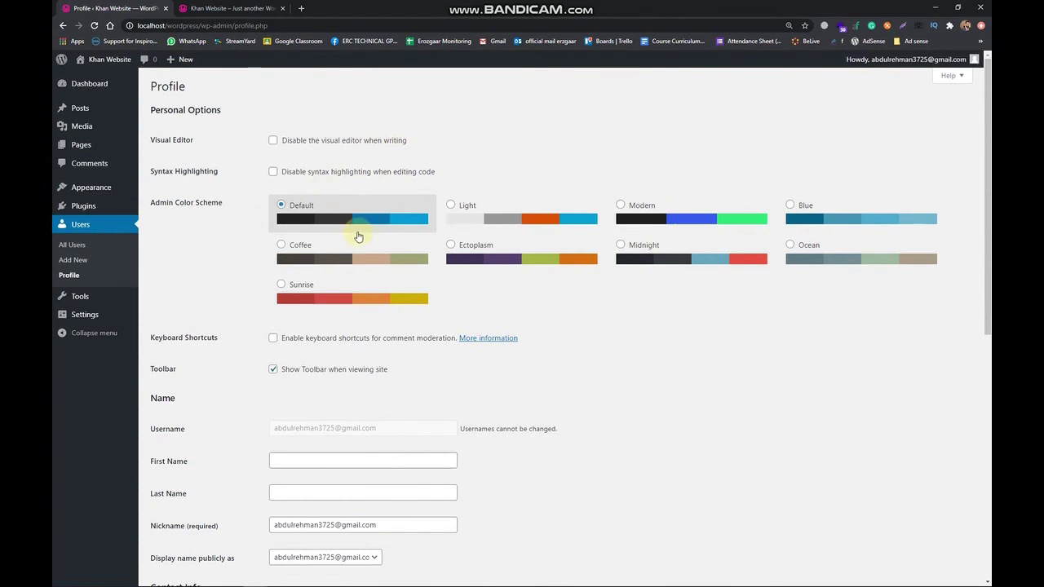
Step: Look through the Profile page's name, contact, biographical, profile picture and account management fields, and return to its personal options
scroll(351, 244, "down", 3)
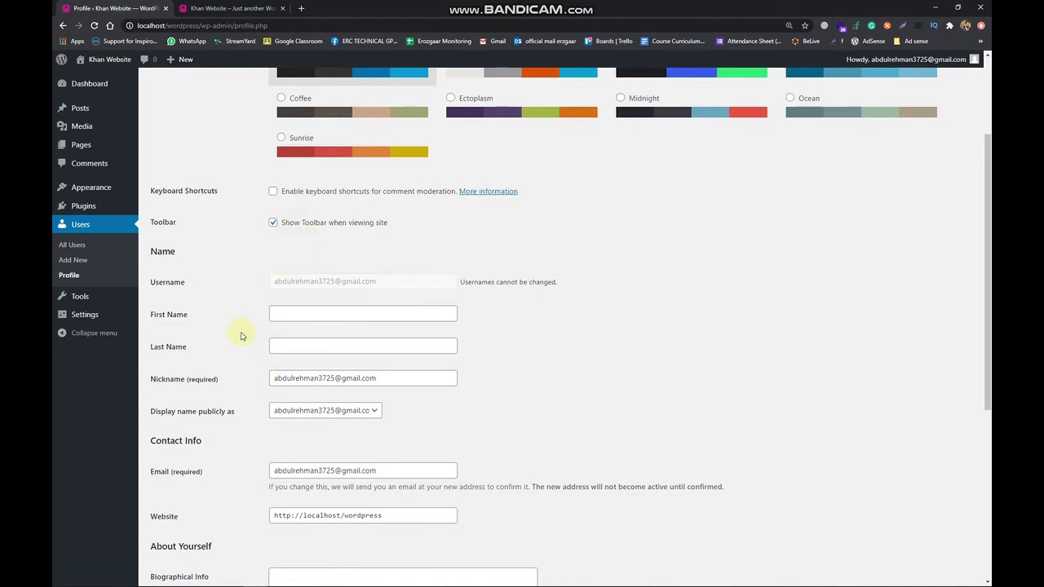
scroll(280, 378, "down", 7)
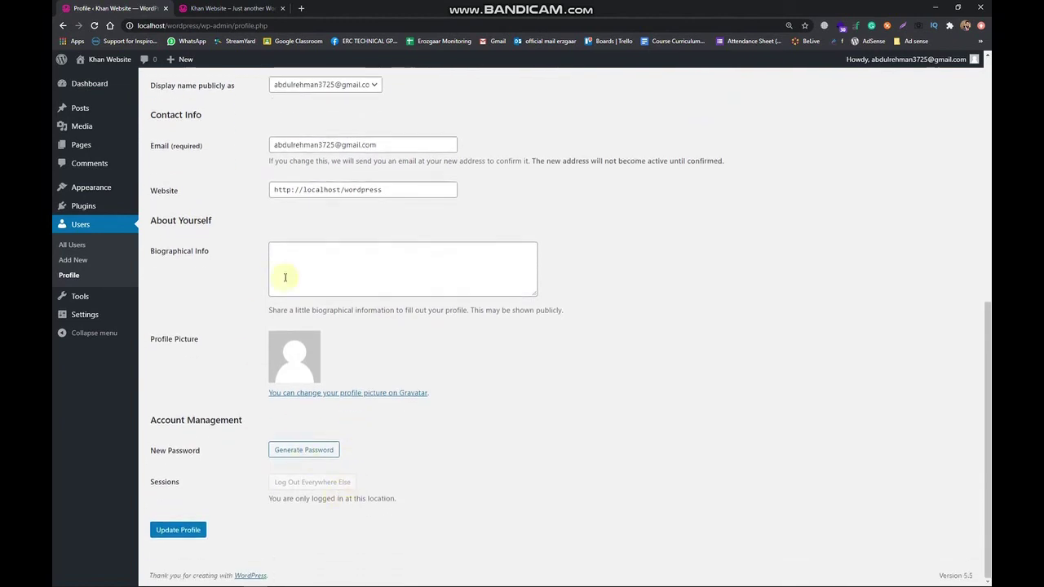
scroll(284, 446, "up", 10)
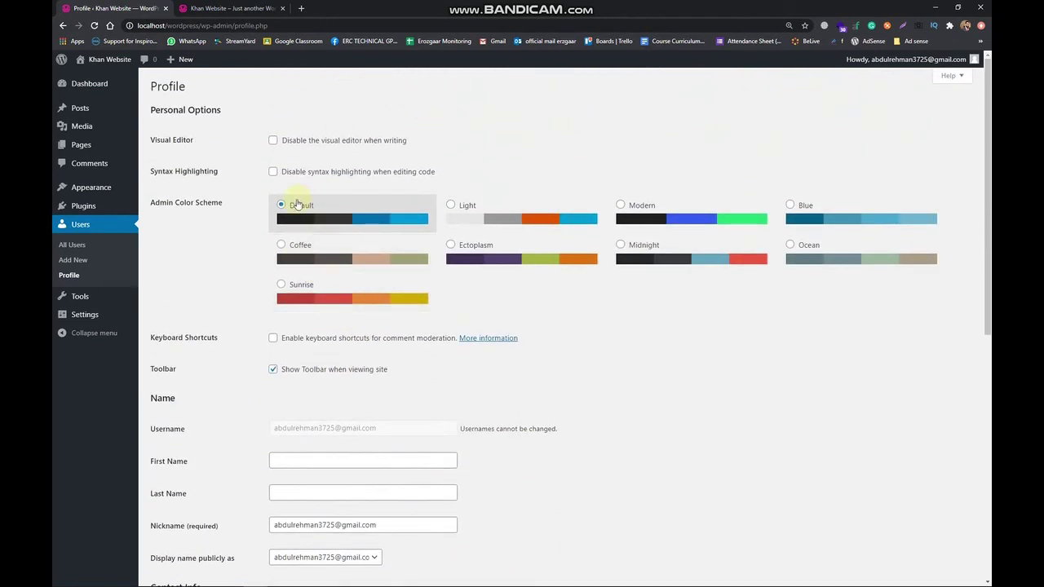
scroll(338, 413, "down", 7)
scroll(456, 420, "up", 7)
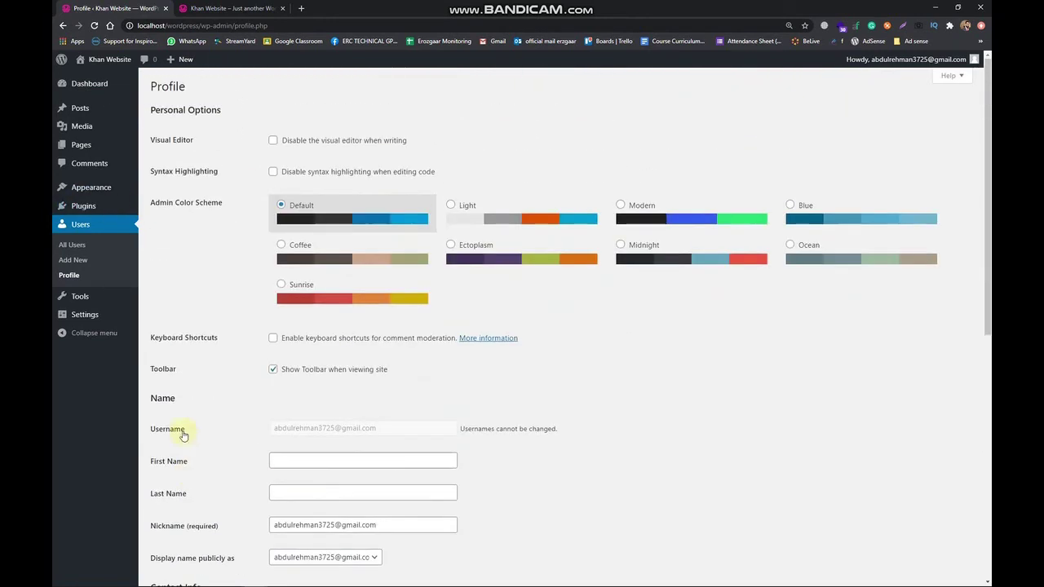
Step: View the Available Tools page, the list of import systems, and the content choices for exporting the site
mouse_move(87, 299)
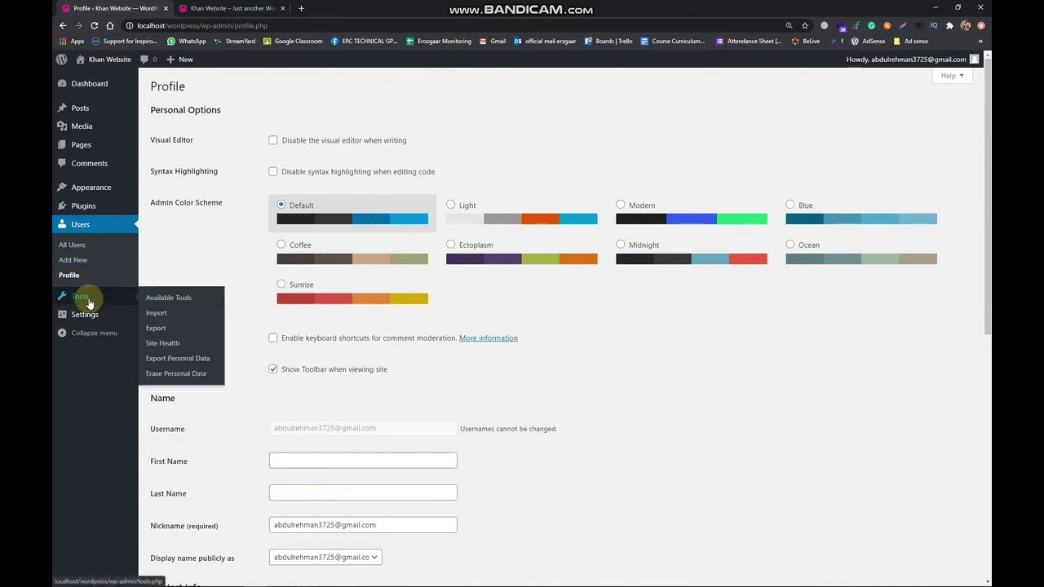
left_click(89, 302)
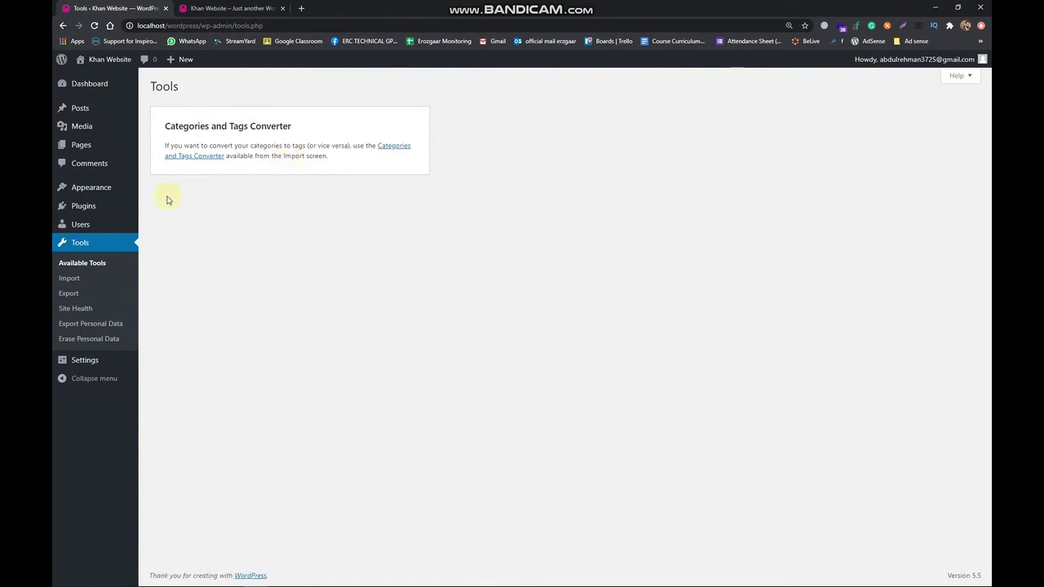
left_click(80, 281)
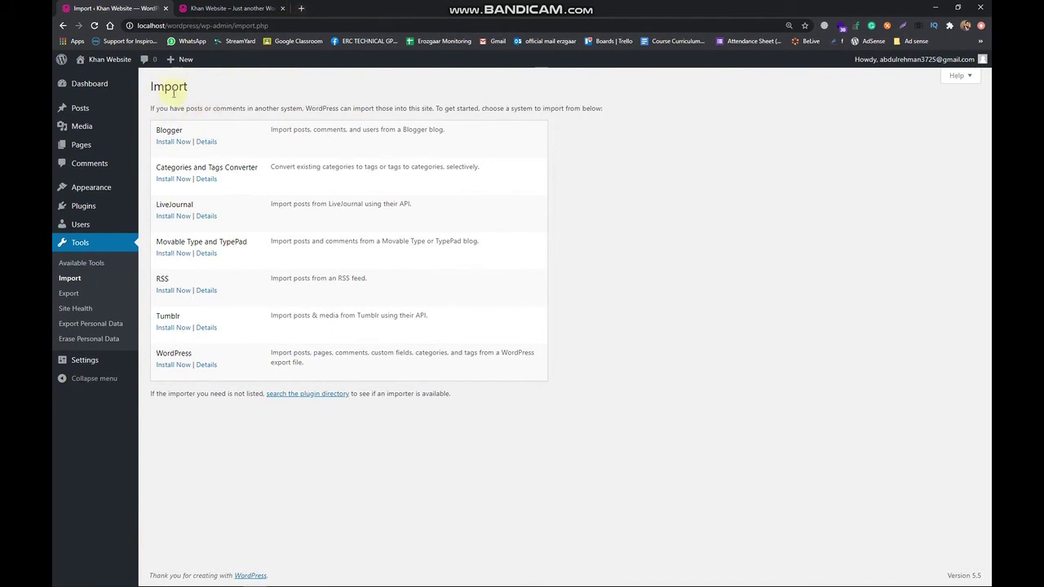
left_click(75, 293)
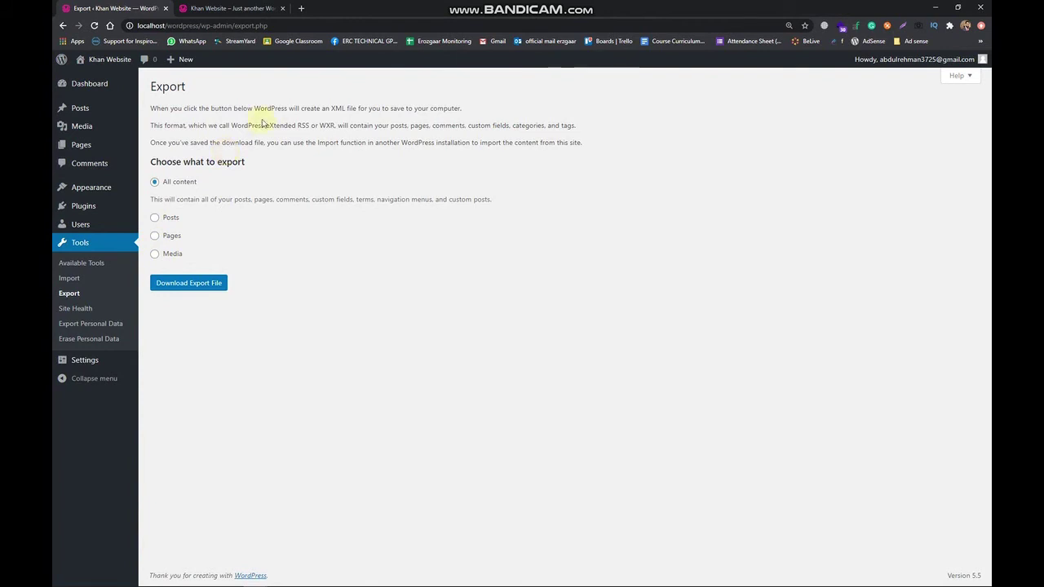
Step: Examine the recommended improvements in Site Health, and view the Export Personal Data and Erase Personal Data pages
left_click(103, 308)
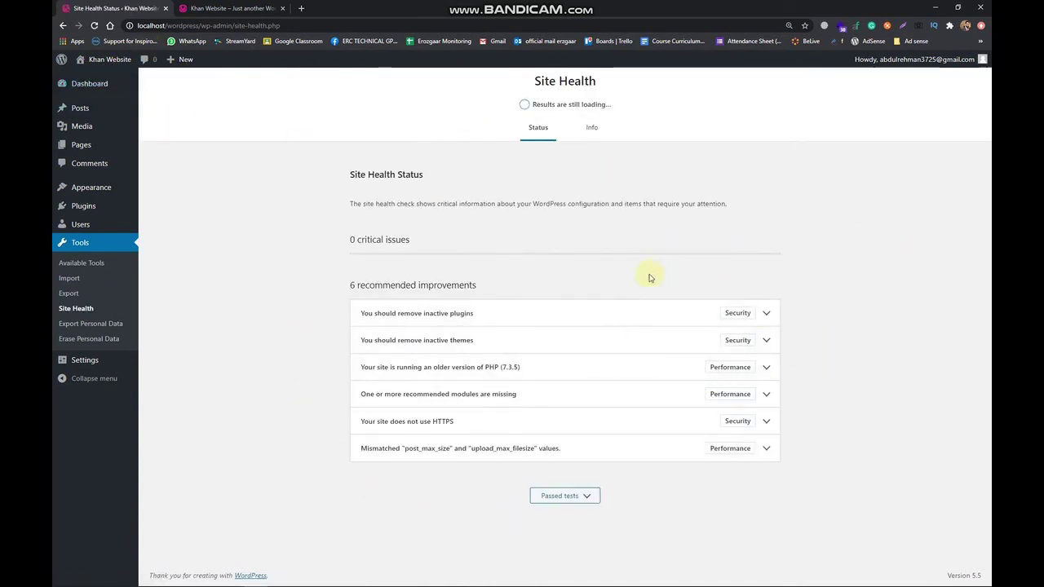
left_click_drag(351, 285, 477, 284)
left_click(524, 282)
left_click(437, 283)
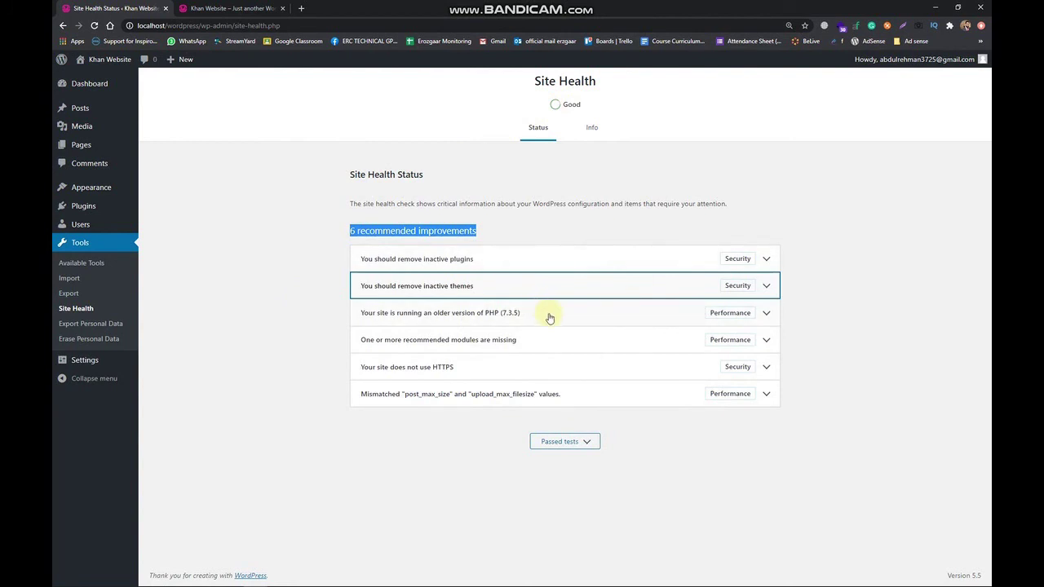
left_click(121, 326)
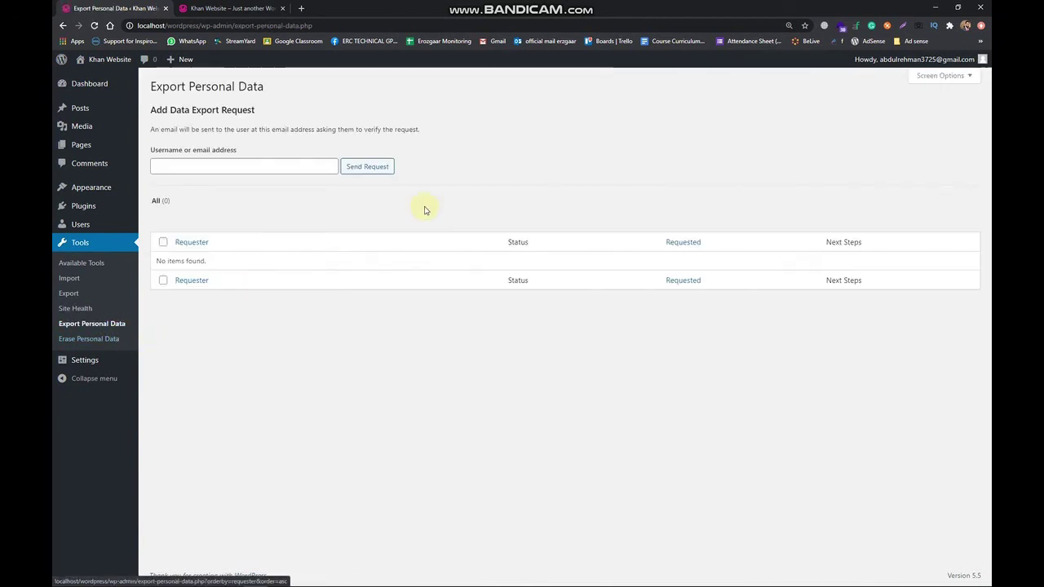
left_click(108, 342)
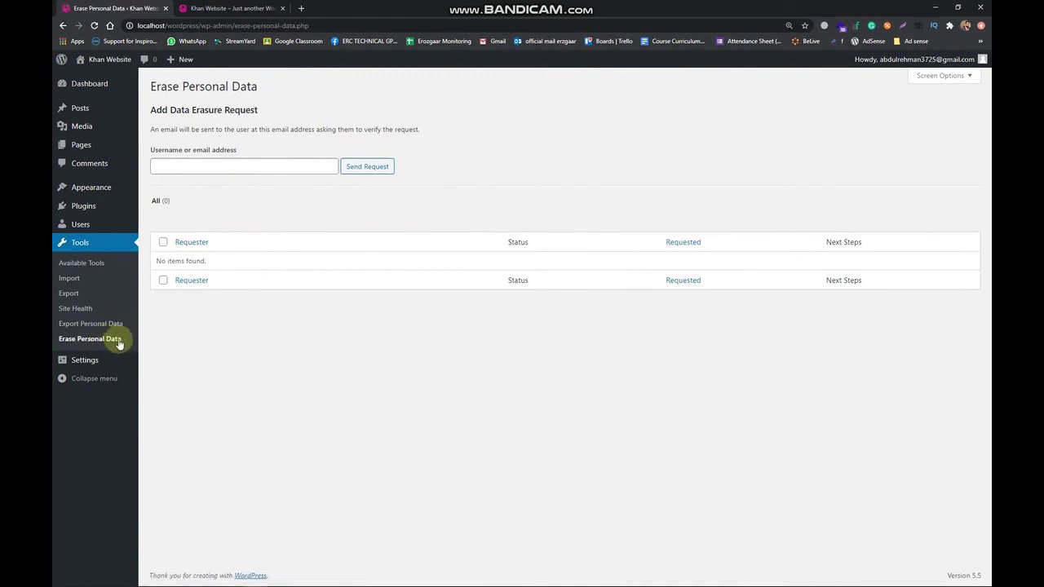
Step: Review the General Settings from the site title down to the week start option, and open the Writing Settings
left_click(114, 362)
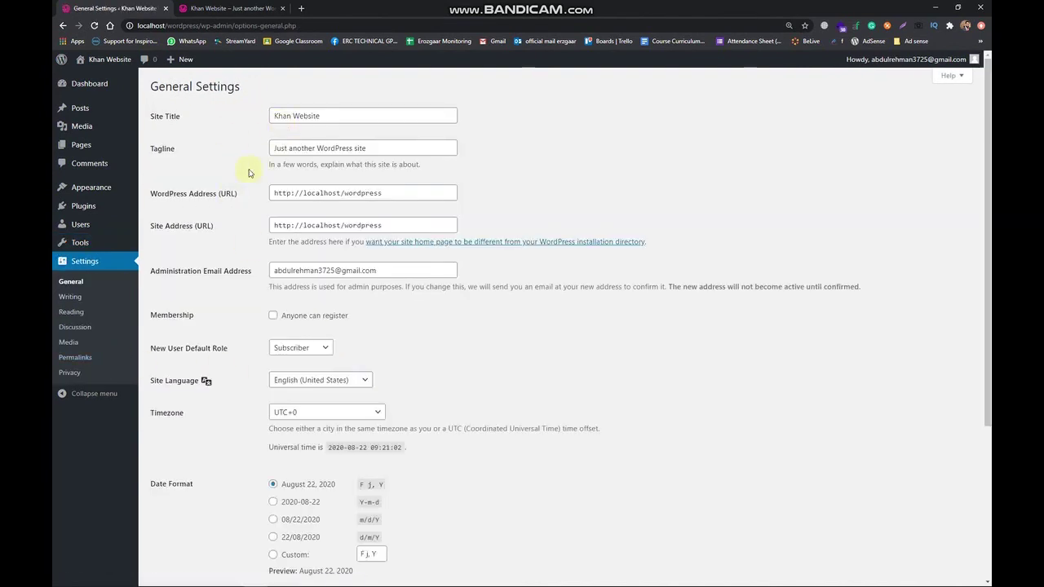
scroll(354, 248, "down", 1)
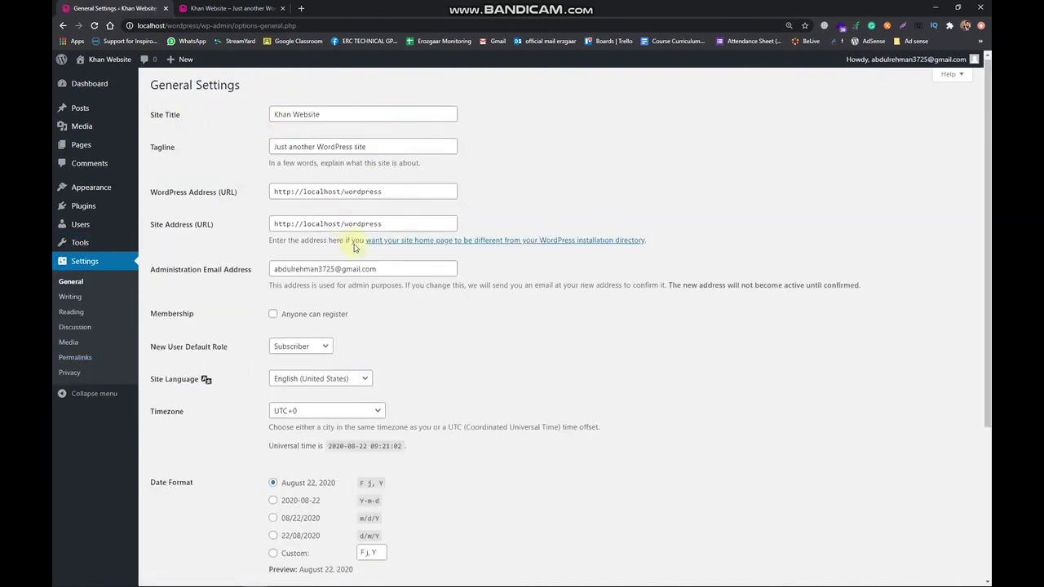
scroll(354, 261, "down", 3)
scroll(219, 403, "up", 3)
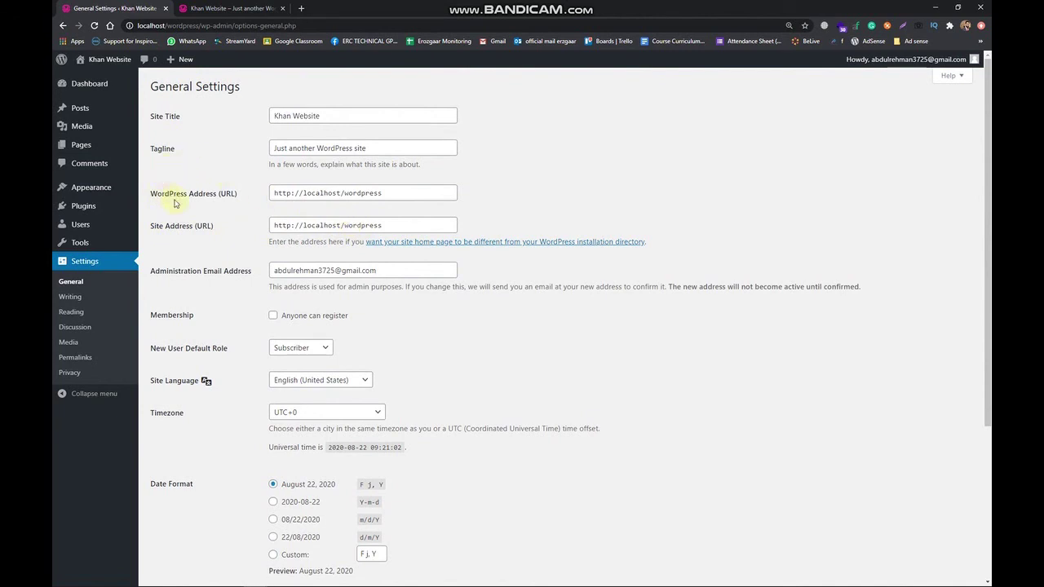
scroll(315, 315, "down", 2)
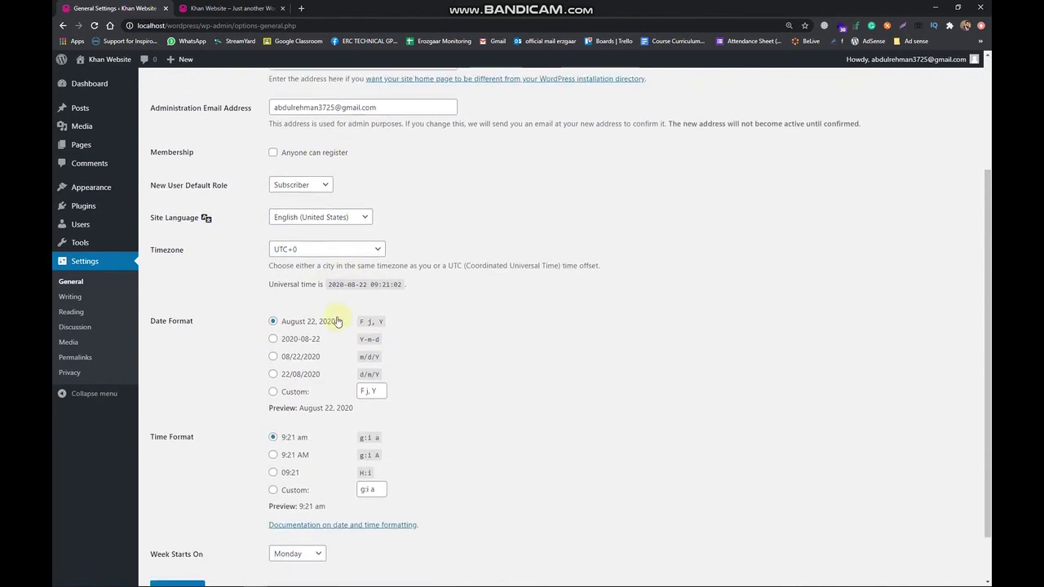
scroll(336, 321, "down", 1)
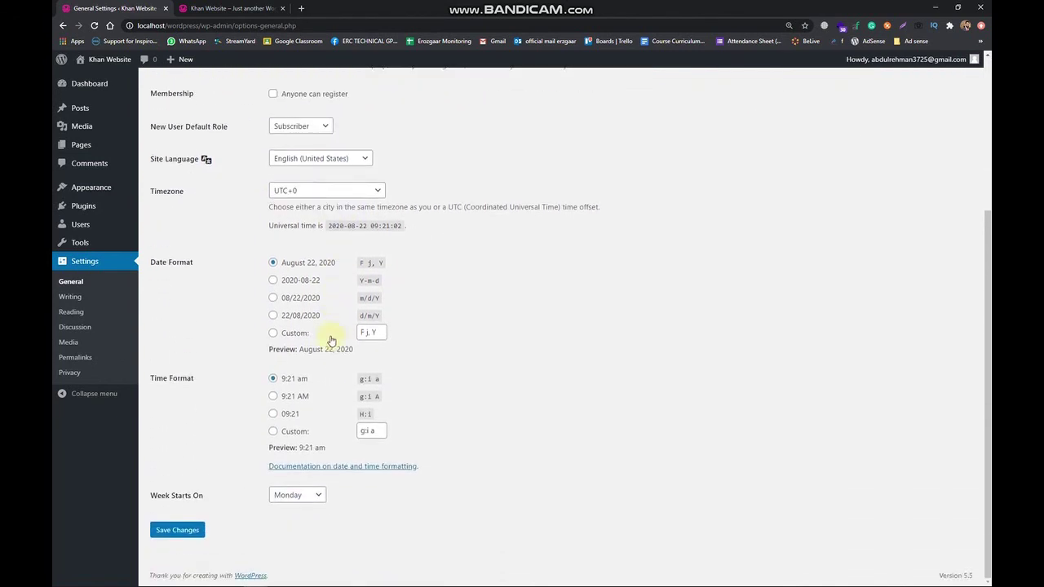
left_click(96, 300)
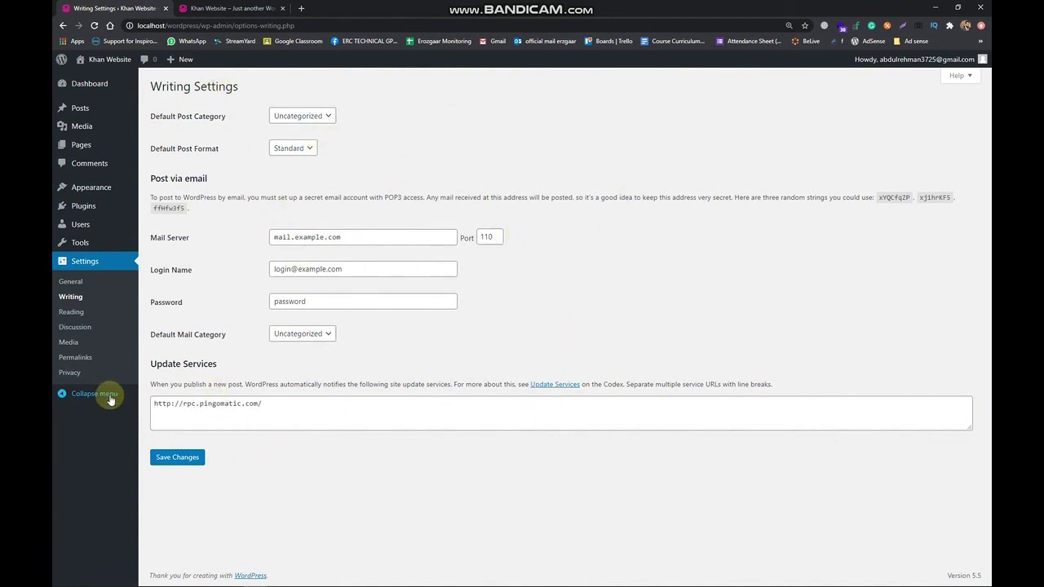
Step: Examine the homepage display option in Reading Settings and compare it with the posts on the site's front page
left_click(72, 311)
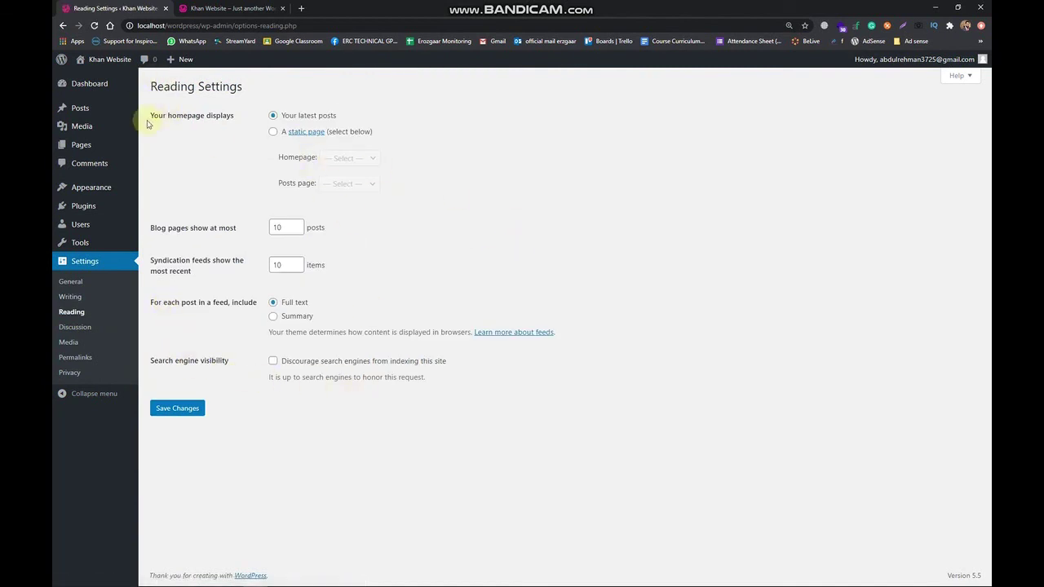
left_click_drag(148, 117, 233, 115)
left_click(277, 115)
left_click(224, 8)
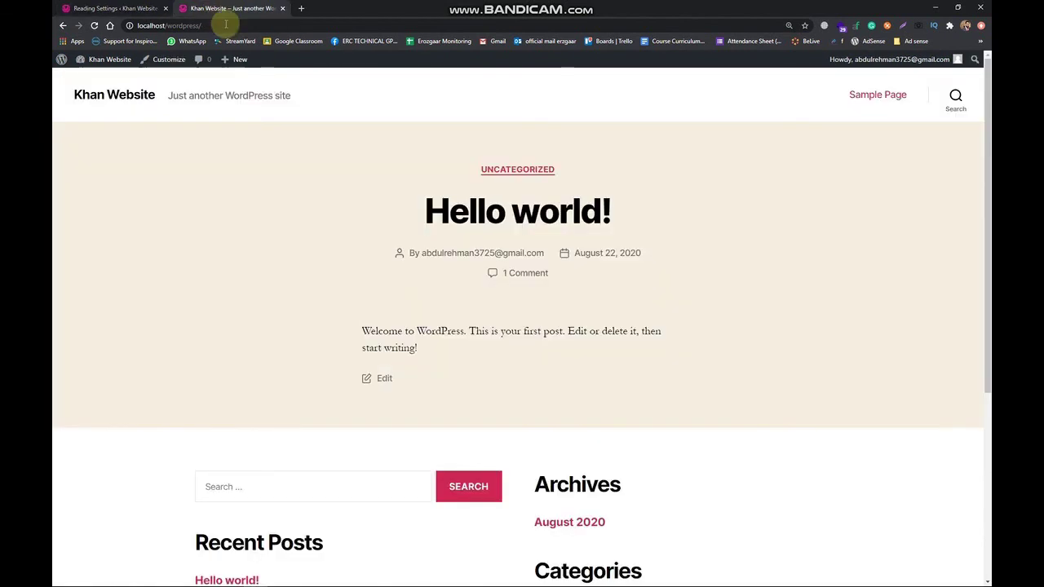
left_click(115, 8)
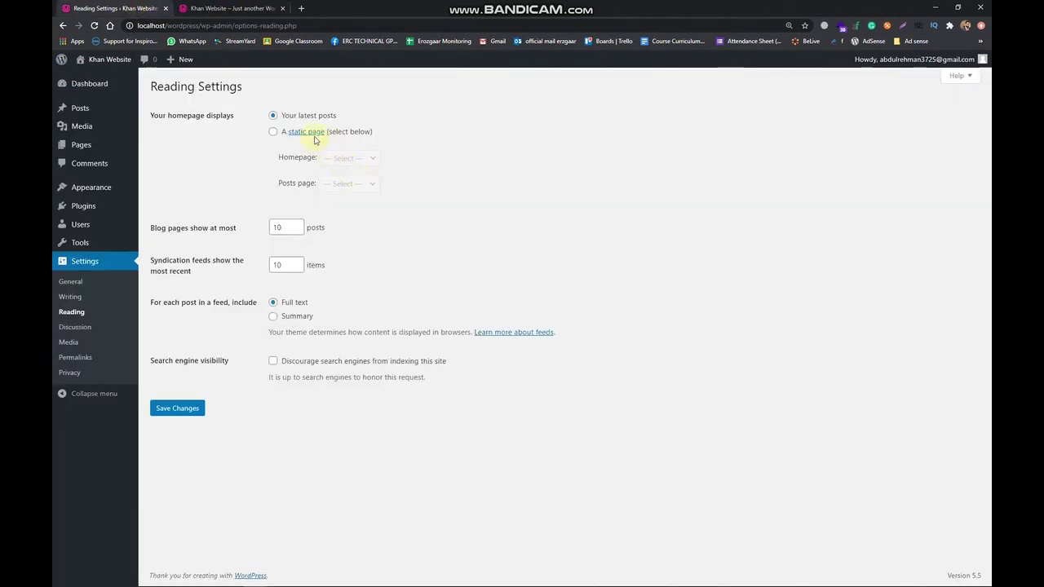
Step: Try a static page as the homepage display, view the Homepage and Posts page choices, and return to Your latest posts
left_click(273, 131)
left_click(186, 401)
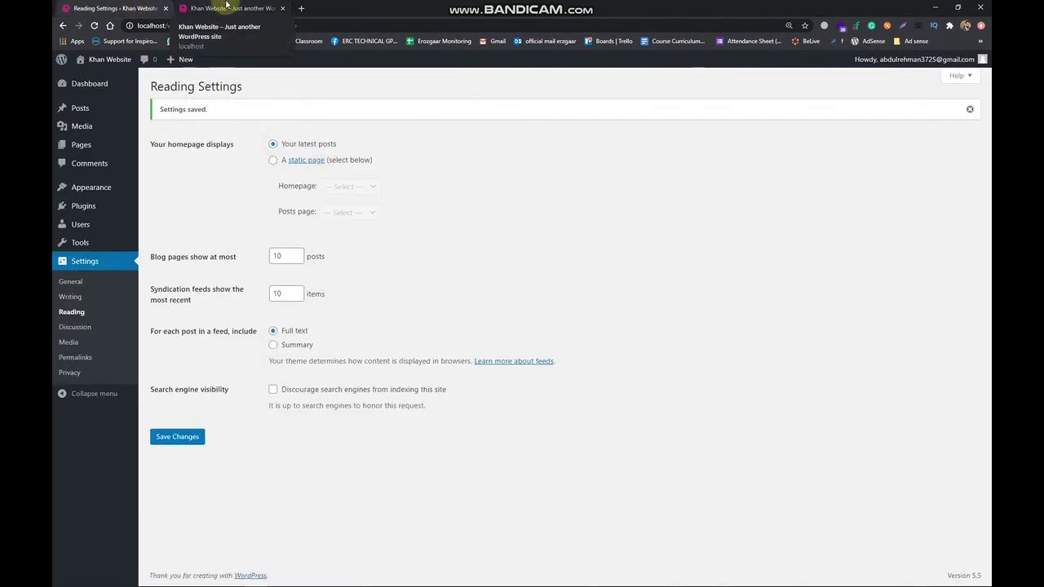
left_click(273, 159)
left_click(335, 186)
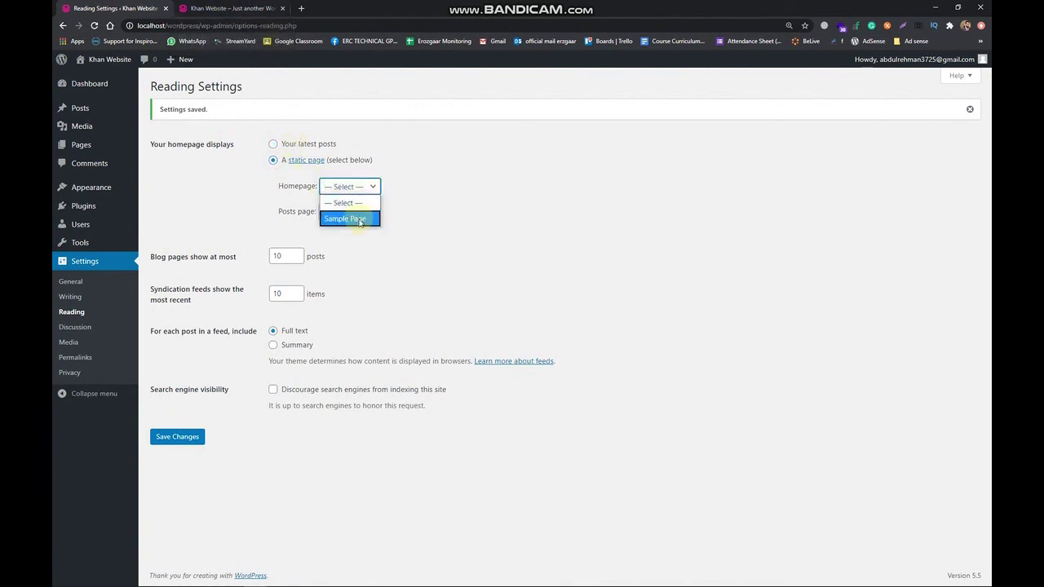
left_click(454, 182)
left_click(371, 212)
left_click(433, 204)
left_click(357, 188)
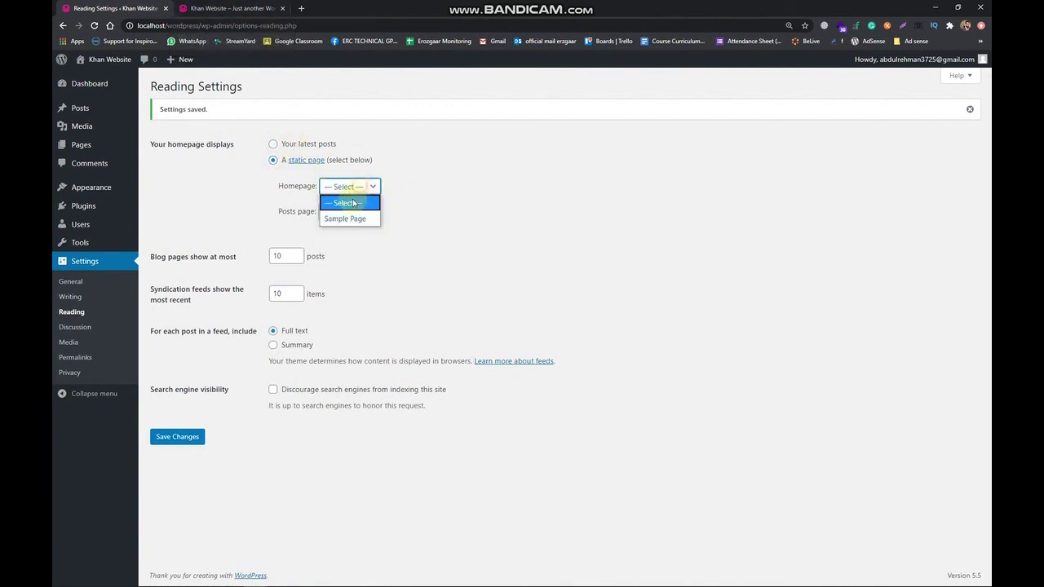
left_click(441, 169)
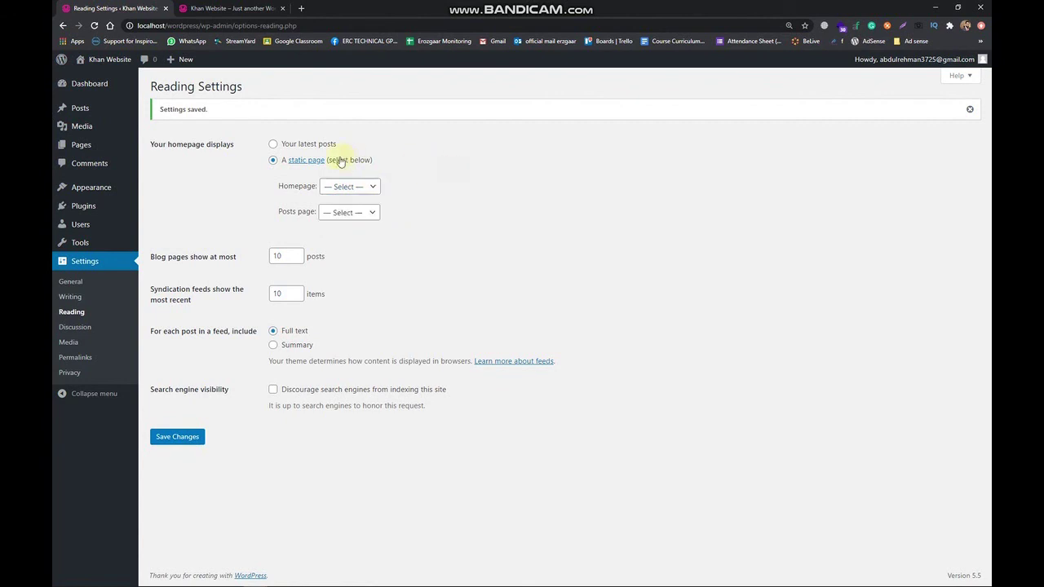
left_click(328, 144)
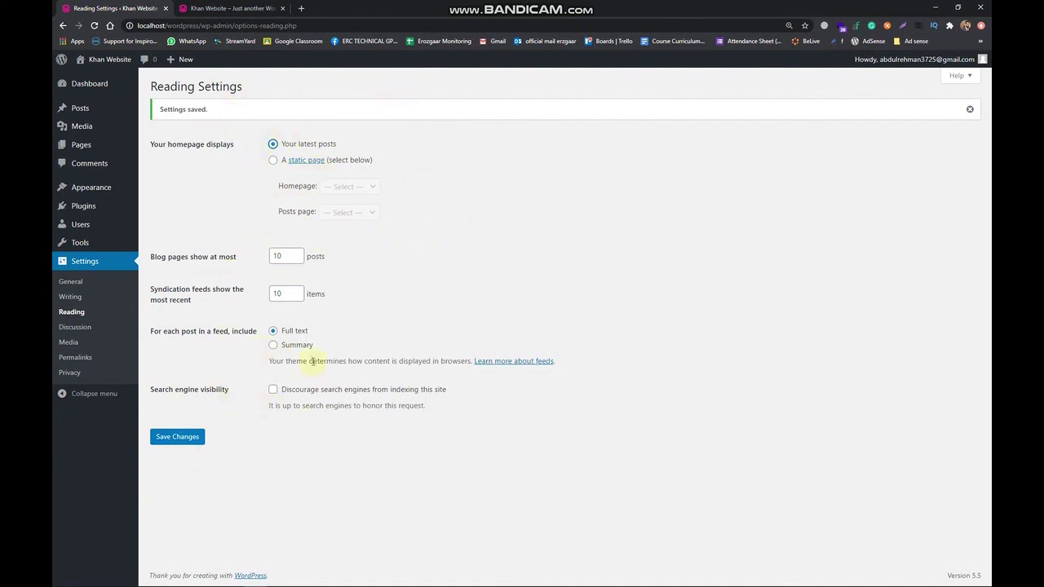
Step: Look through the Discussion Settings, from the default post and comment options down to the avatar options
left_click(96, 330)
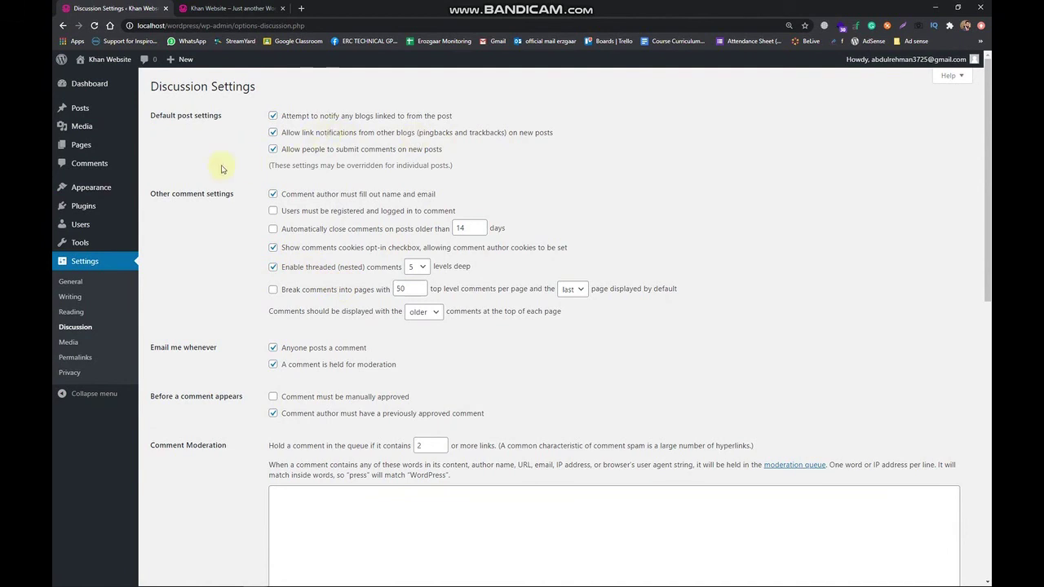
scroll(234, 448, "down", 7)
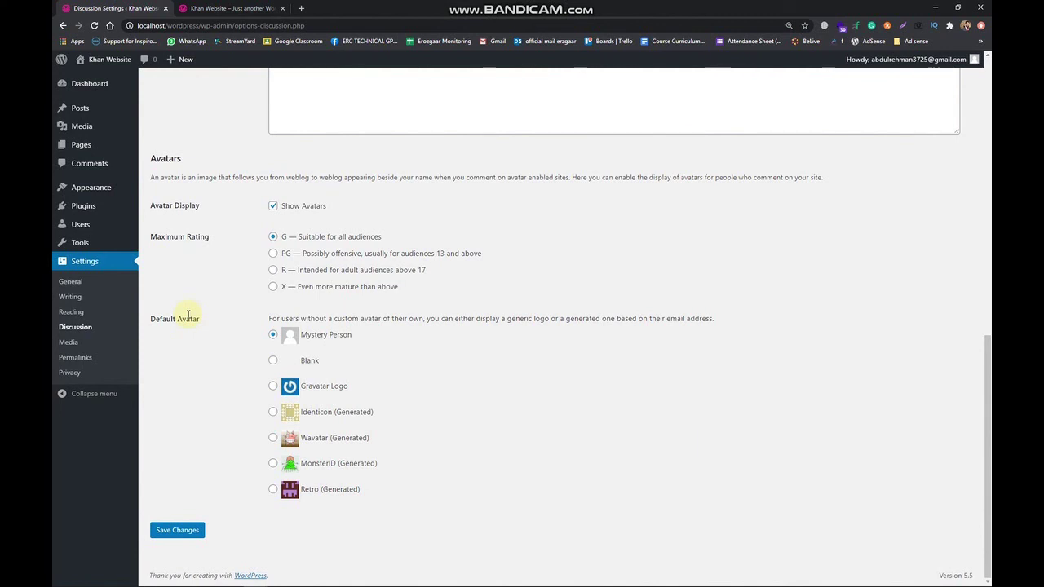
scroll(681, 214, "up", 5)
right_click(647, 154)
left_click(612, 199)
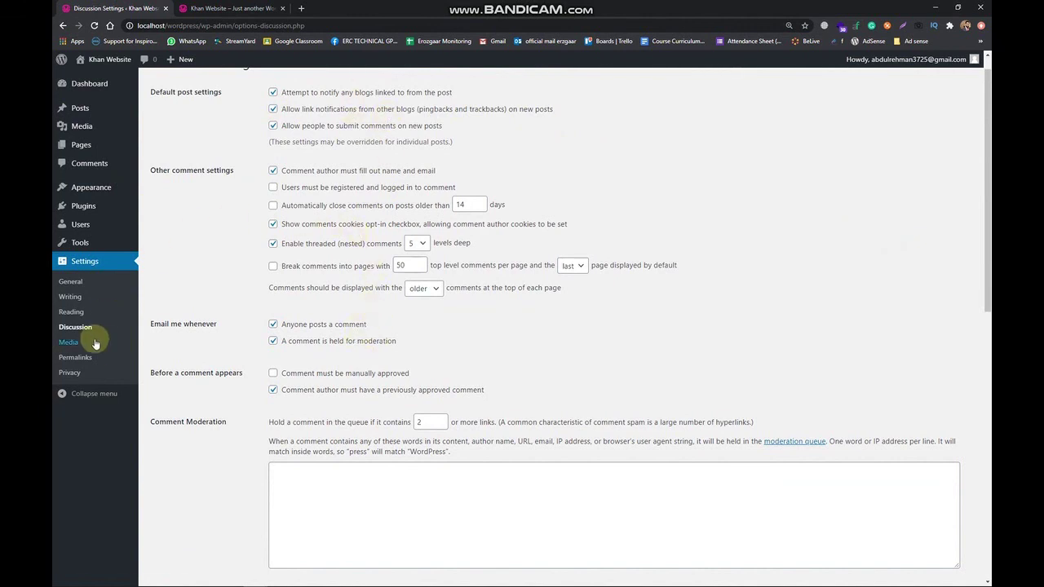
Step: Review the image sizes in Media Settings and the URL structures in Permalink Settings, and open the Privacy settings
left_click(70, 342)
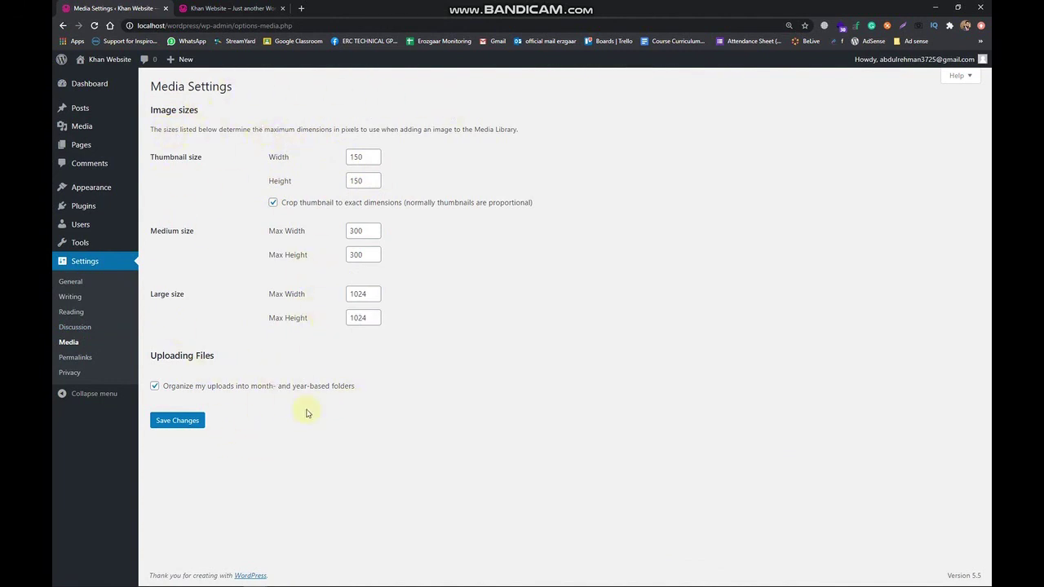
left_click(249, 6)
left_click(159, 9)
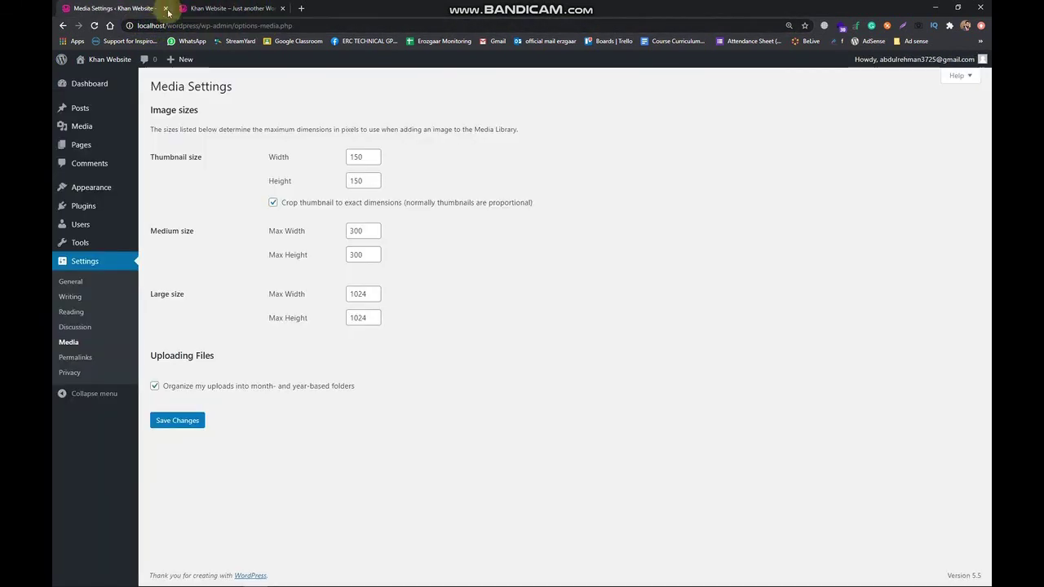
left_click(77, 357)
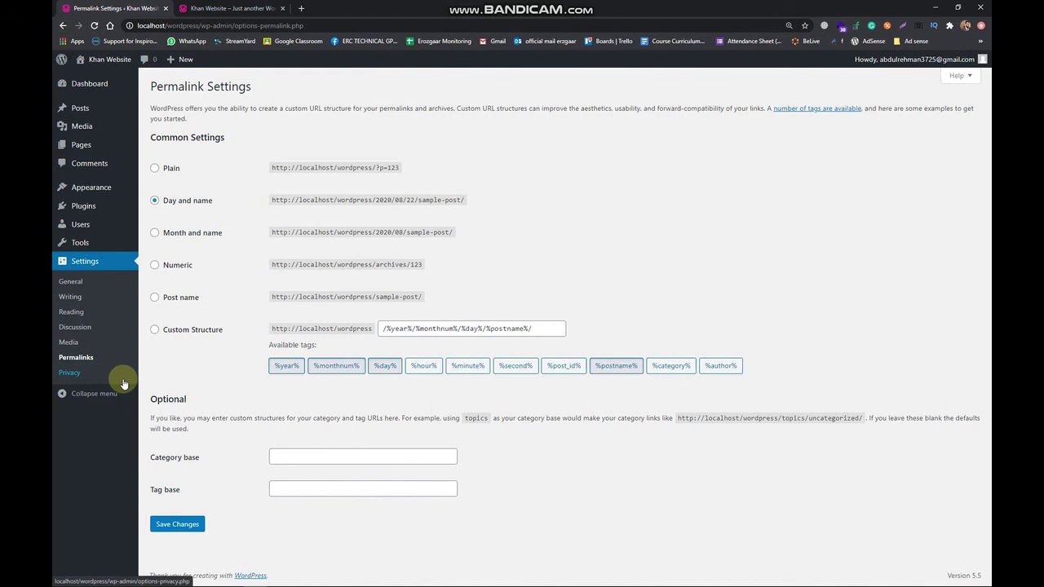
left_click(70, 373)
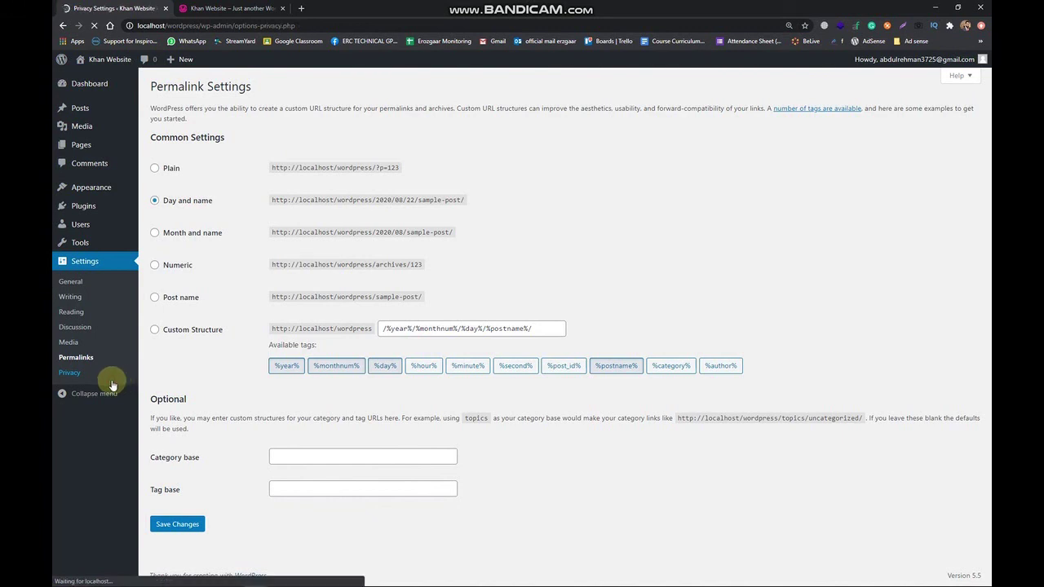